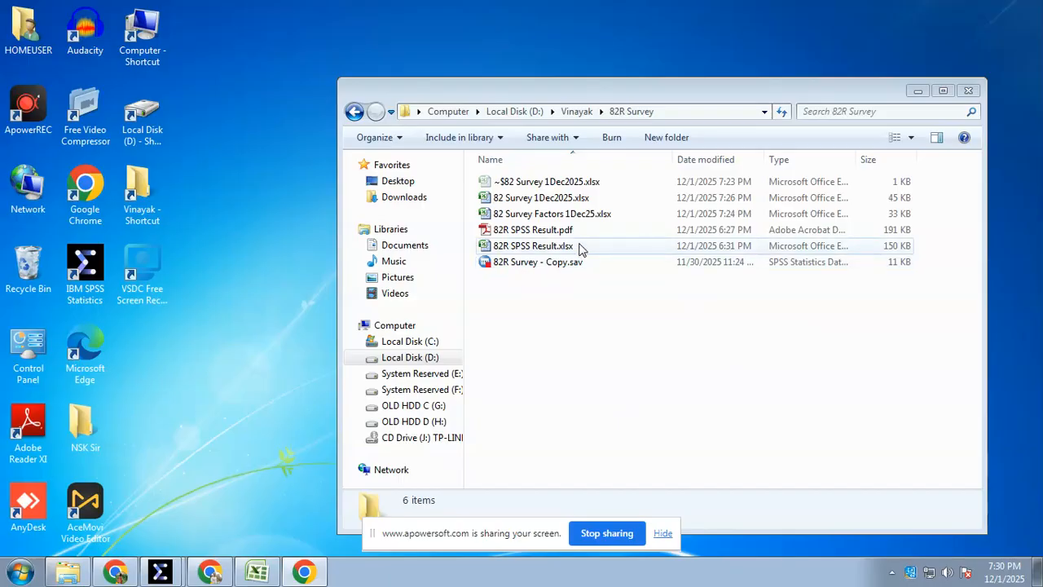
Open the workbook 82 Survey Factors 1Dec25.xlsx and bring the first columns of the 82R Survey sheet into view
{"action": "double_click", "coordinate": [571, 213]}
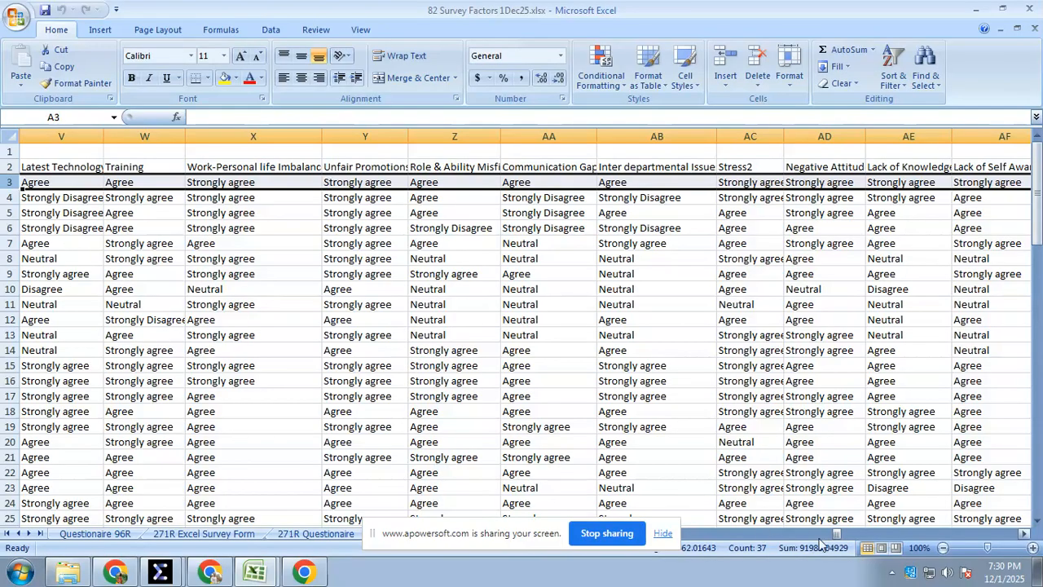
{"action": "left_click_drag", "start_coordinate": [469, 542], "coordinate": [751, 507]}
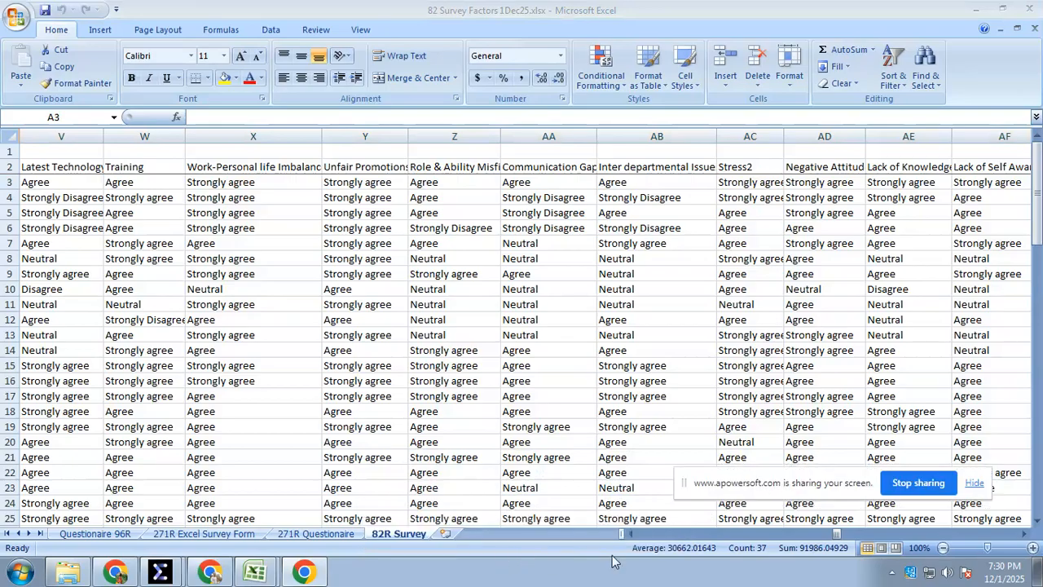
{"action": "left_click", "coordinate": [308, 360]}
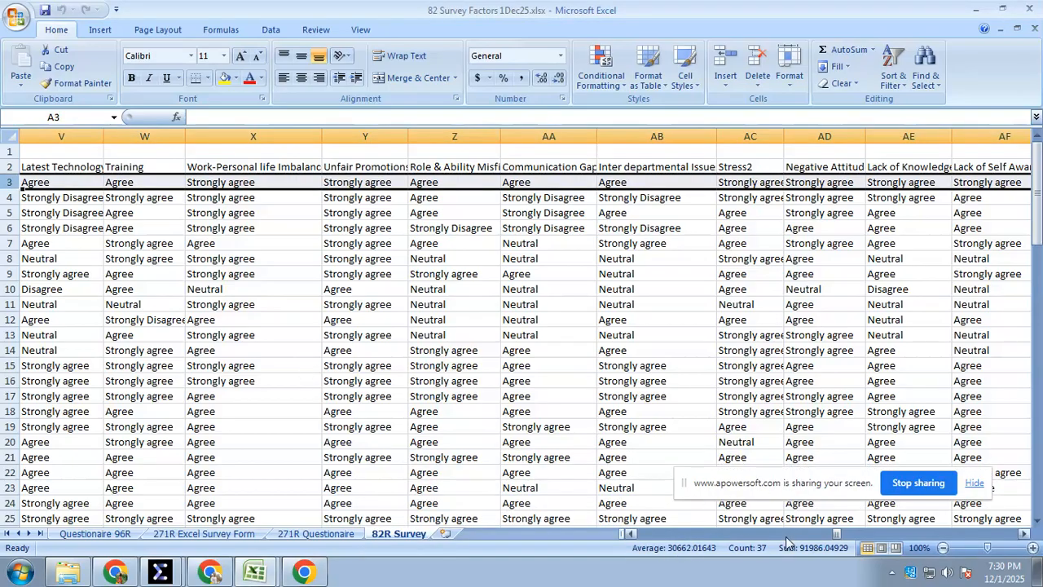
{"action": "left_click_drag", "start_coordinate": [841, 533], "coordinate": [634, 534]}
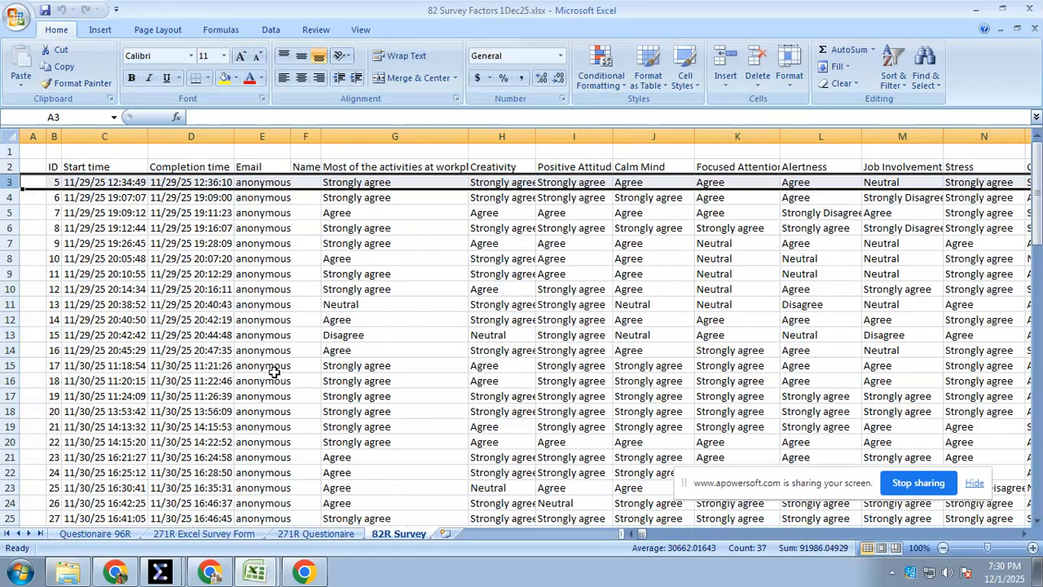
Select the response IDs from B3 to B84 on the 82R Survey sheet to check the number of responses
{"action": "left_click", "coordinate": [78, 230]}
{"action": "left_click_drag", "start_coordinate": [54, 182], "coordinate": [49, 503]}
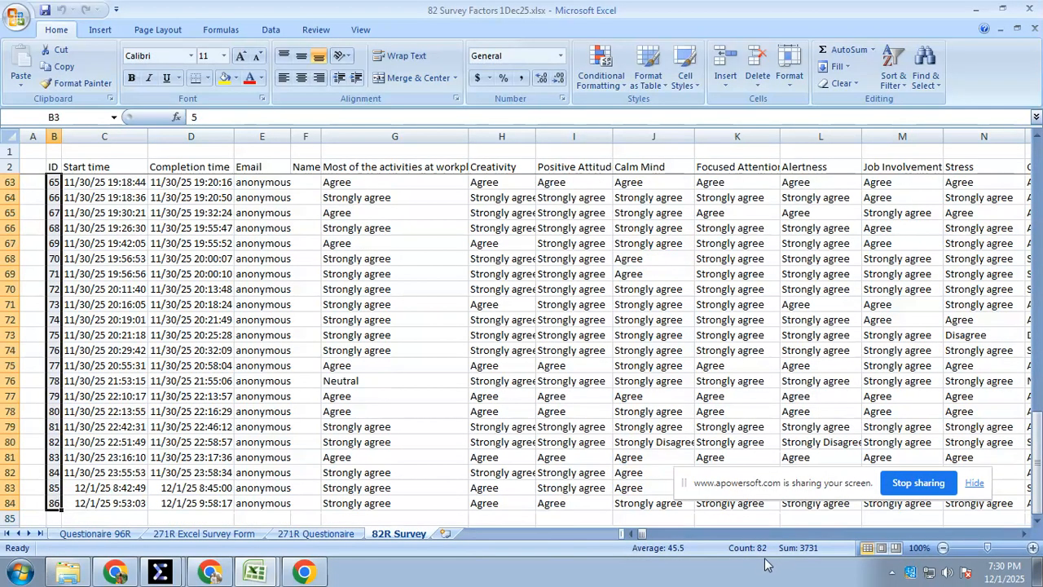
{"action": "scroll", "coordinate": [278, 367], "scroll_direction": "up", "scroll_amount": 20}
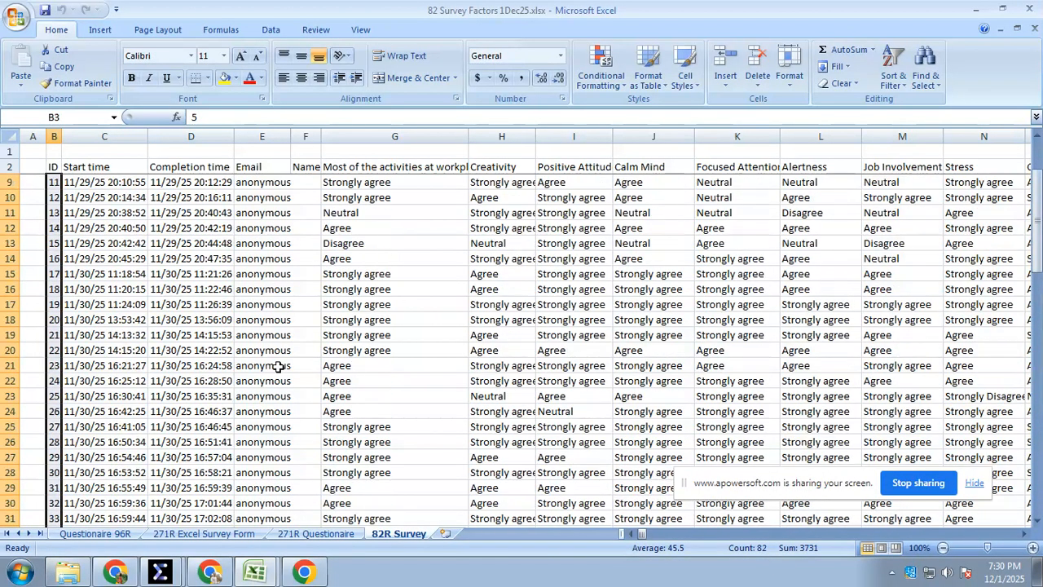
{"action": "left_click", "coordinate": [114, 257]}
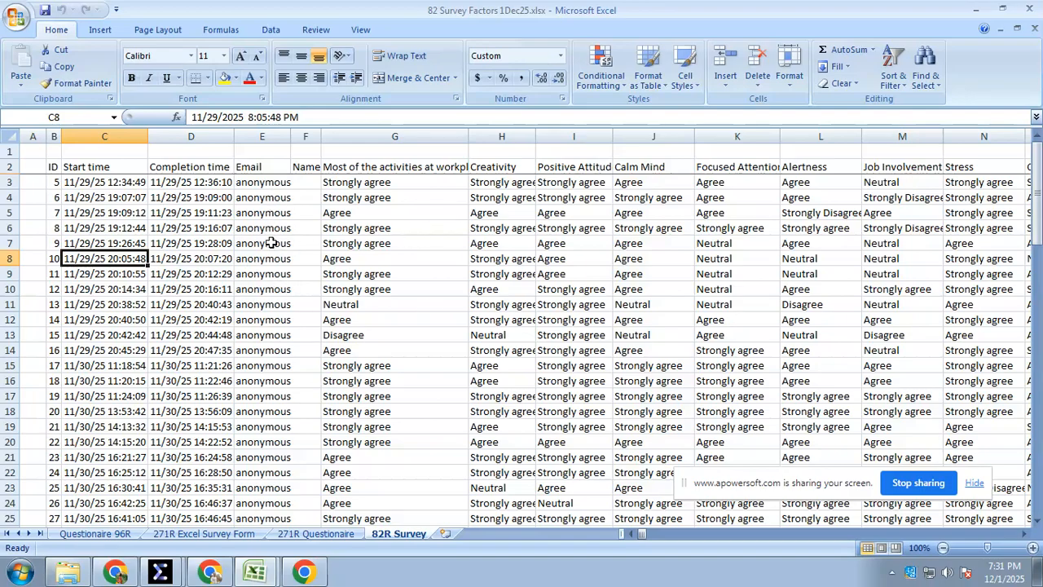
Examine the completion times, anonymous e-mail entries, and optional job role, contact and feedback columns of the survey responses
{"action": "left_click", "coordinate": [209, 168]}
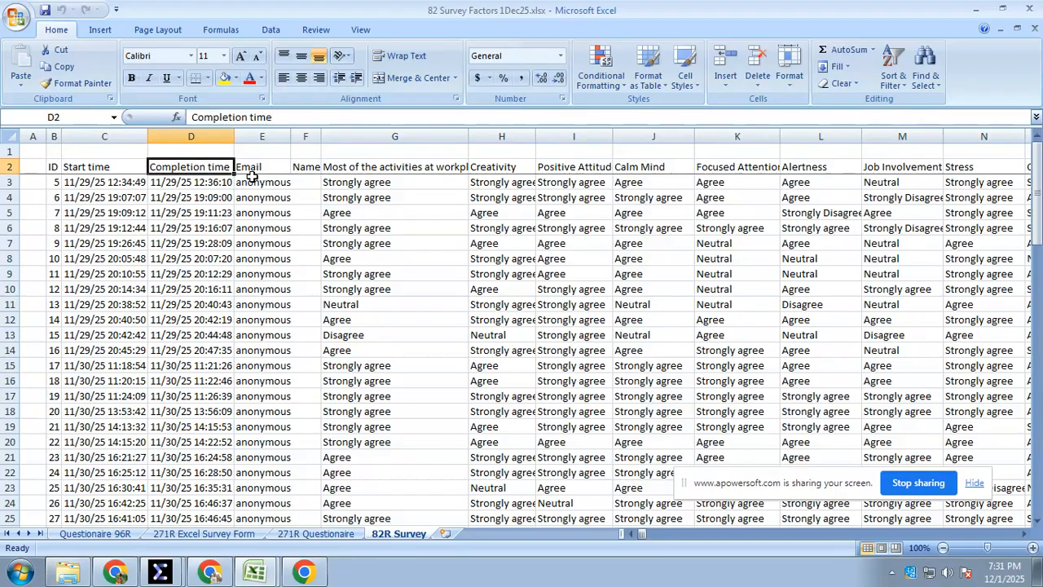
{"action": "left_click", "coordinate": [177, 198]}
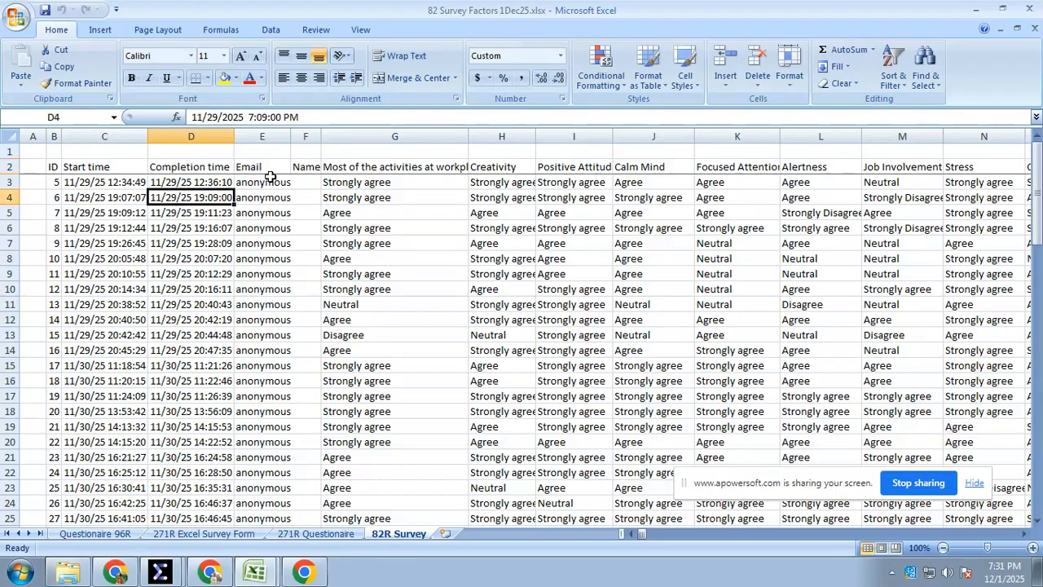
{"action": "left_click", "coordinate": [269, 227]}
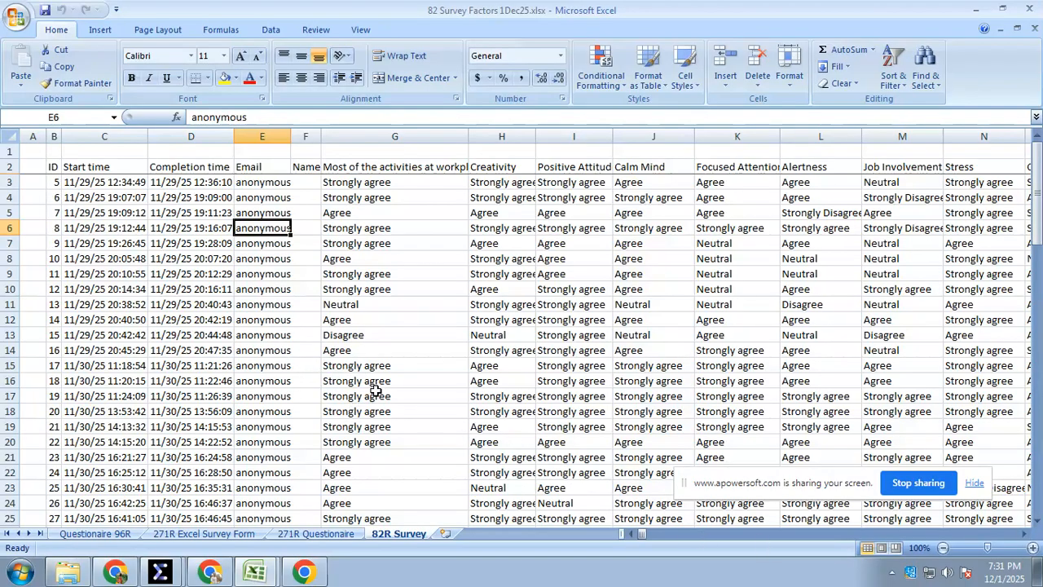
{"action": "left_click_drag", "start_coordinate": [644, 533], "coordinate": [936, 548]}
{"action": "scroll", "coordinate": [817, 395], "scroll_direction": "down", "scroll_amount": 6}
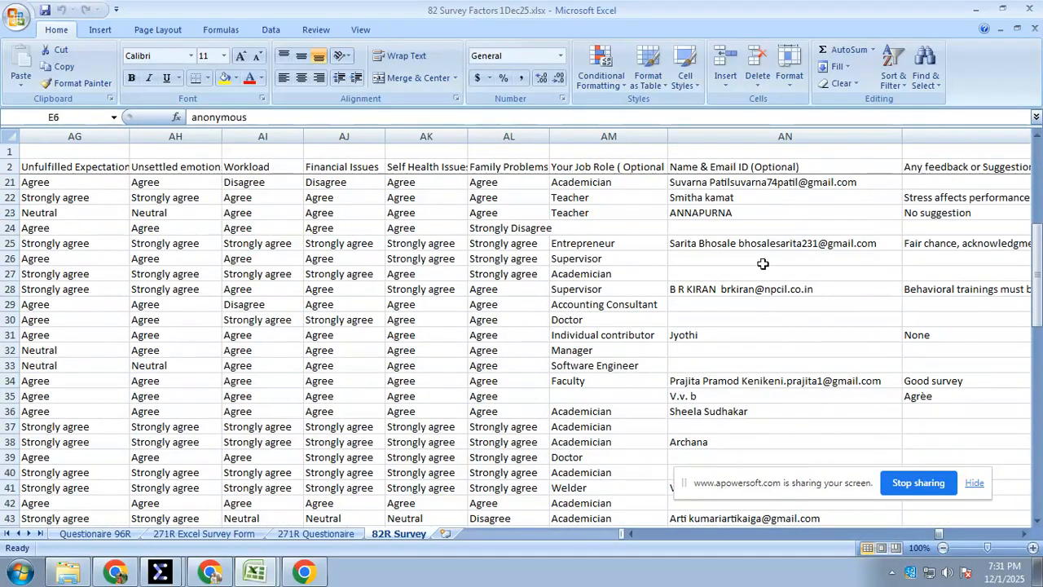
{"action": "left_click_drag", "start_coordinate": [938, 534], "coordinate": [737, 531]}
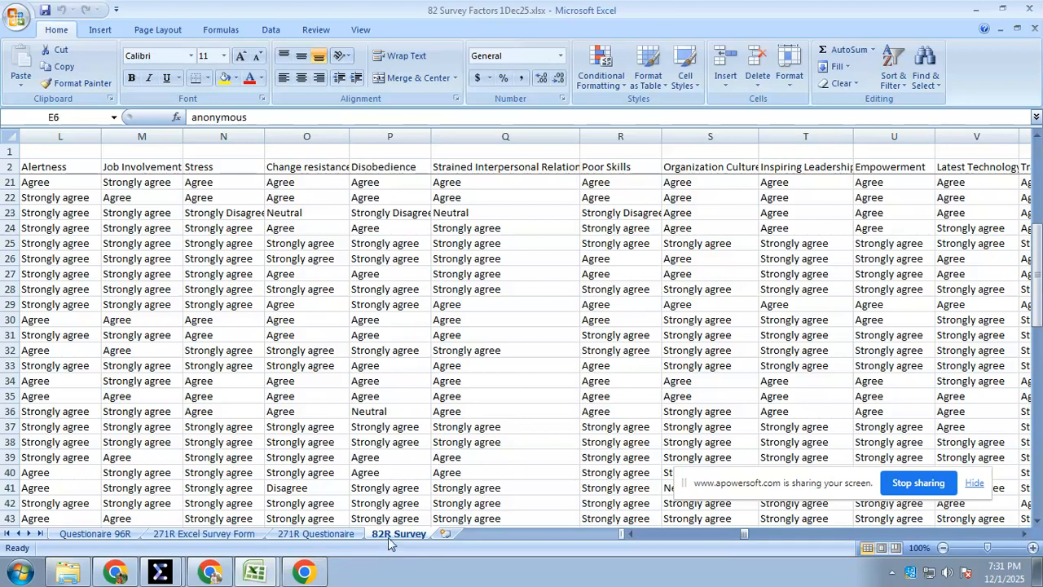
Switch to 82 Survey 1Dec2025.xlsx and examine the numerically coded answers to the first question on the 82R Survey sheet
{"action": "mouse_move", "coordinate": [259, 573]}
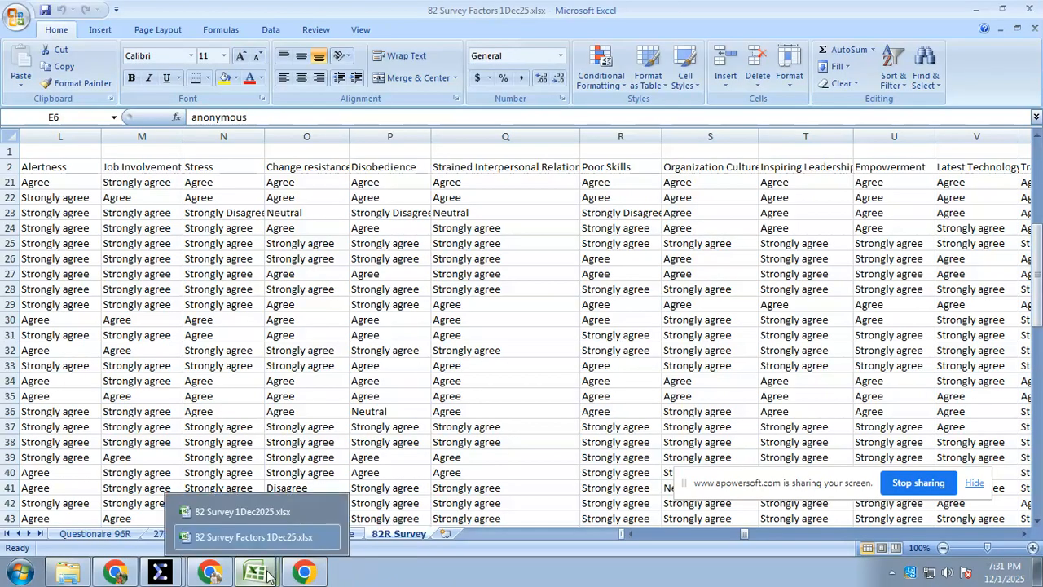
{"action": "left_click", "coordinate": [245, 512]}
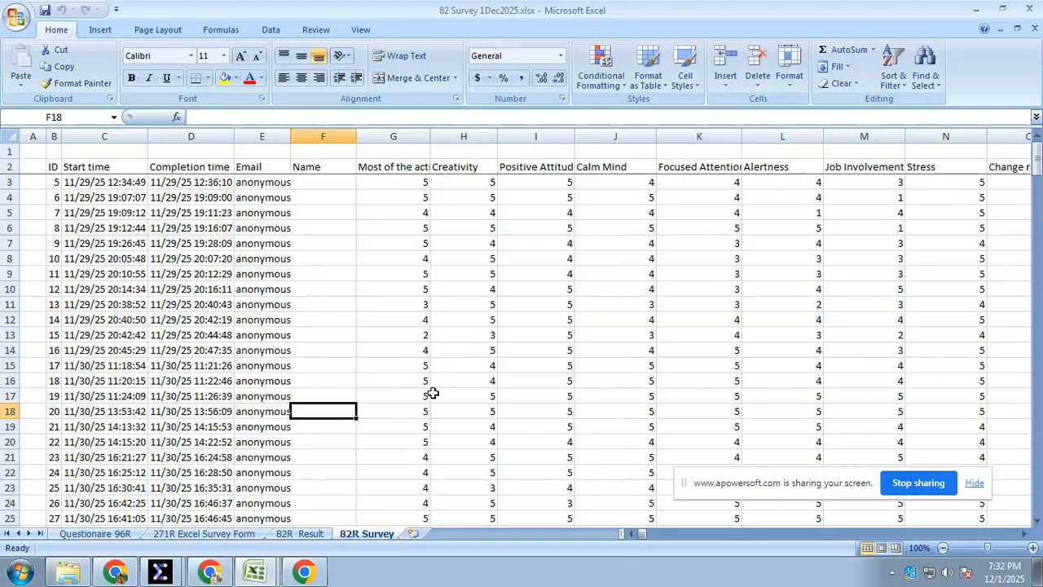
{"action": "left_click", "coordinate": [417, 198]}
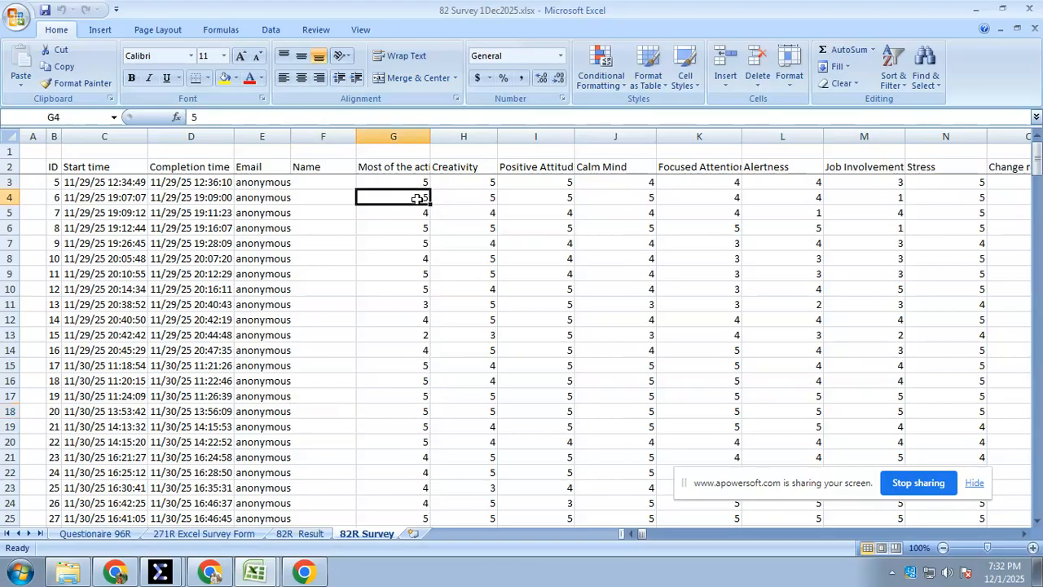
{"action": "left_click", "coordinate": [405, 349]}
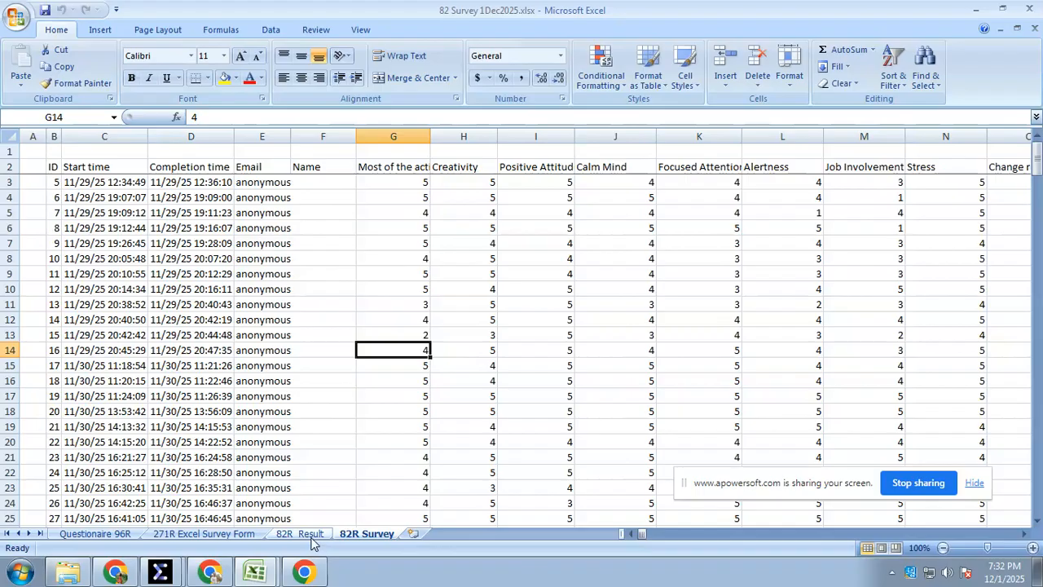
Return to 82 Survey Factors 1Dec25.xlsx, view the Replace options of Find and Replace, and close the dialog
{"action": "mouse_move", "coordinate": [254, 571]}
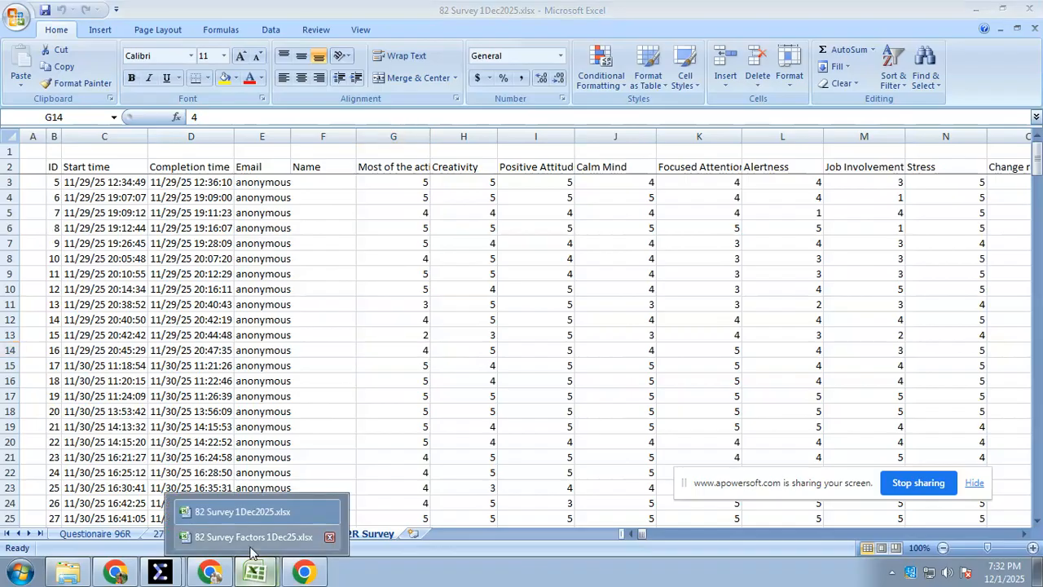
{"action": "left_click", "coordinate": [248, 537]}
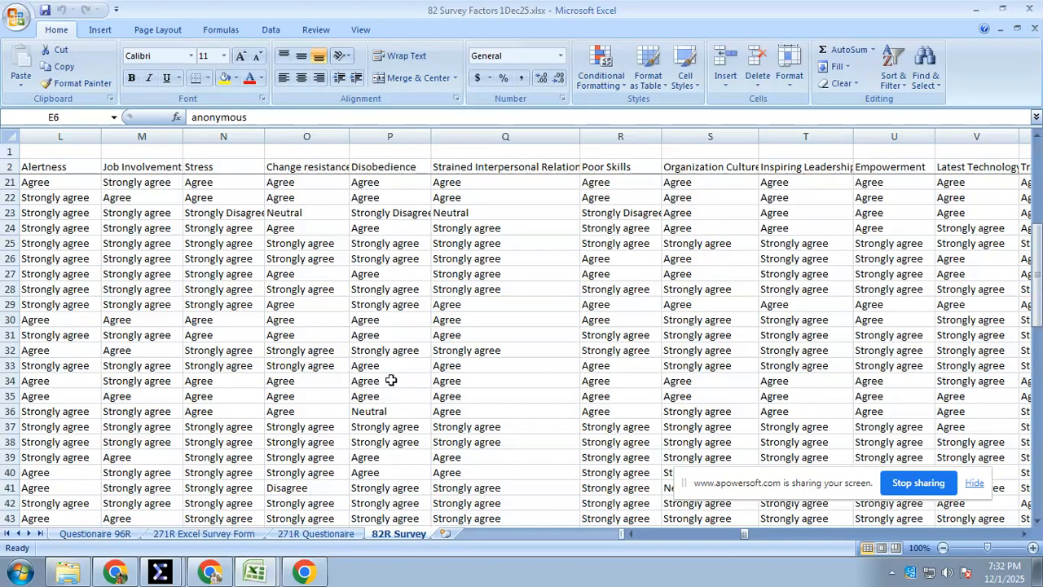
{"action": "key", "text": "ctrl+f"}
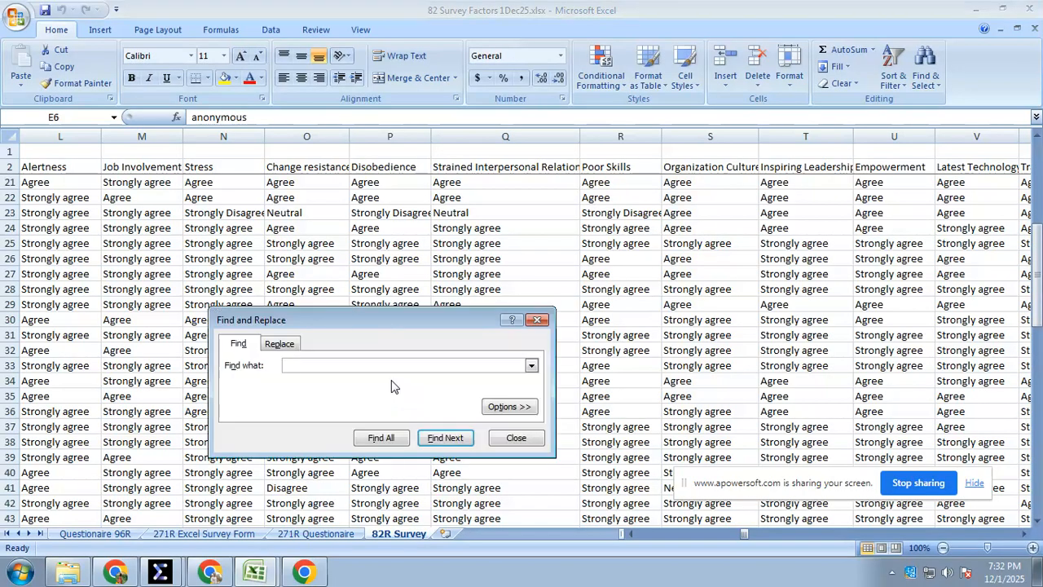
{"action": "left_click", "coordinate": [277, 347]}
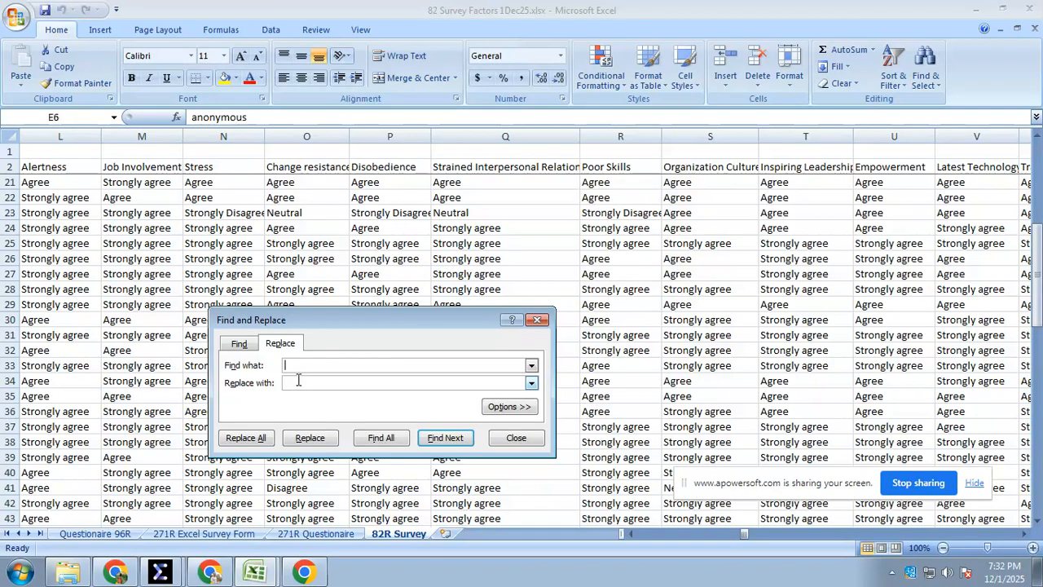
{"action": "left_click", "coordinate": [538, 321]}
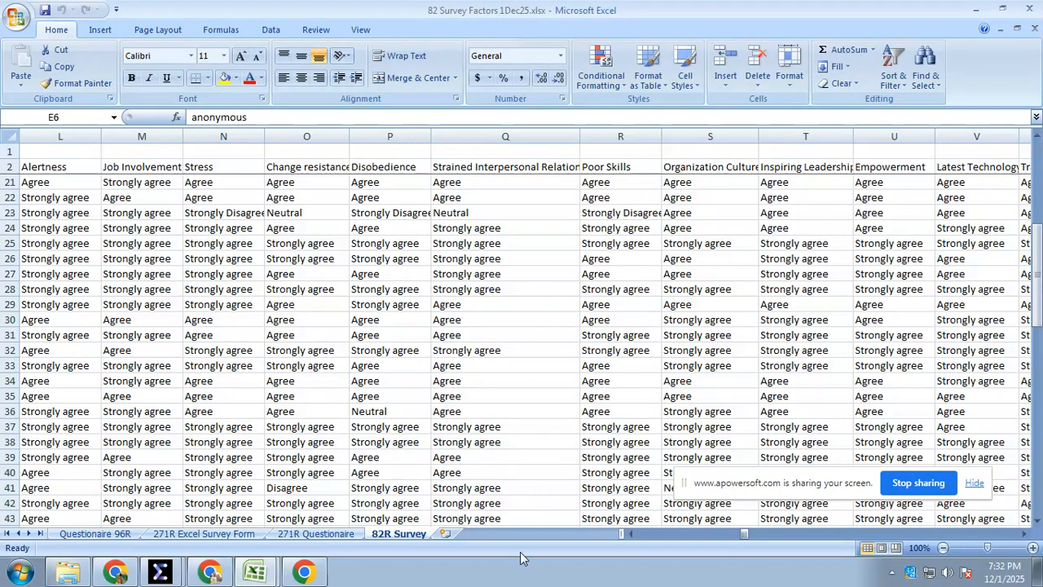
Switch to 82 Survey 1Dec2025.xlsx and examine the constructs, variables and response analysis on the 82R Result sheet
{"action": "left_click_drag", "start_coordinate": [751, 532], "coordinate": [617, 529]}
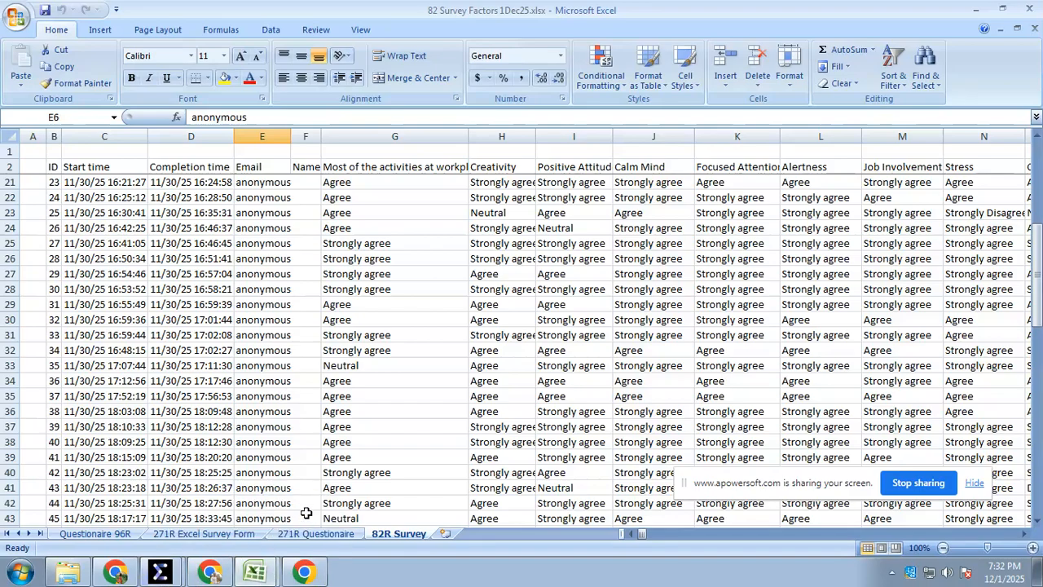
{"action": "mouse_move", "coordinate": [273, 574]}
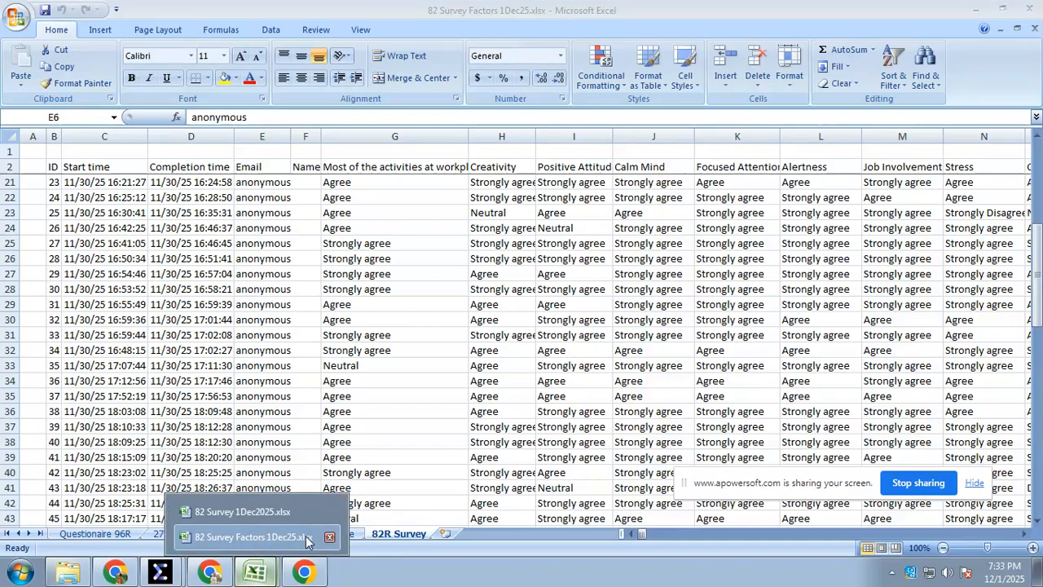
{"action": "left_click", "coordinate": [241, 511]}
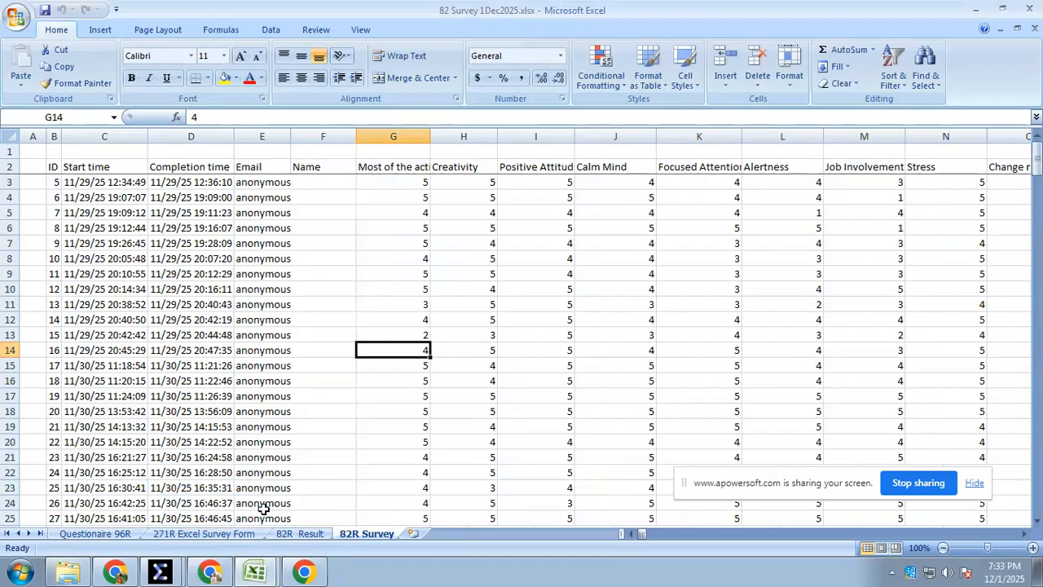
{"action": "left_click", "coordinate": [300, 534]}
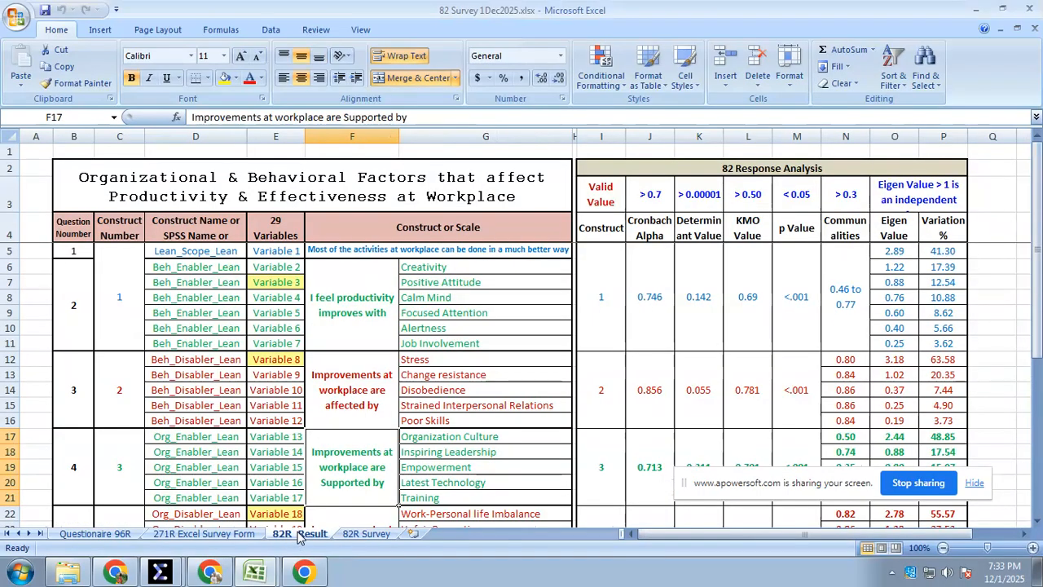
{"action": "left_click", "coordinate": [260, 571]}
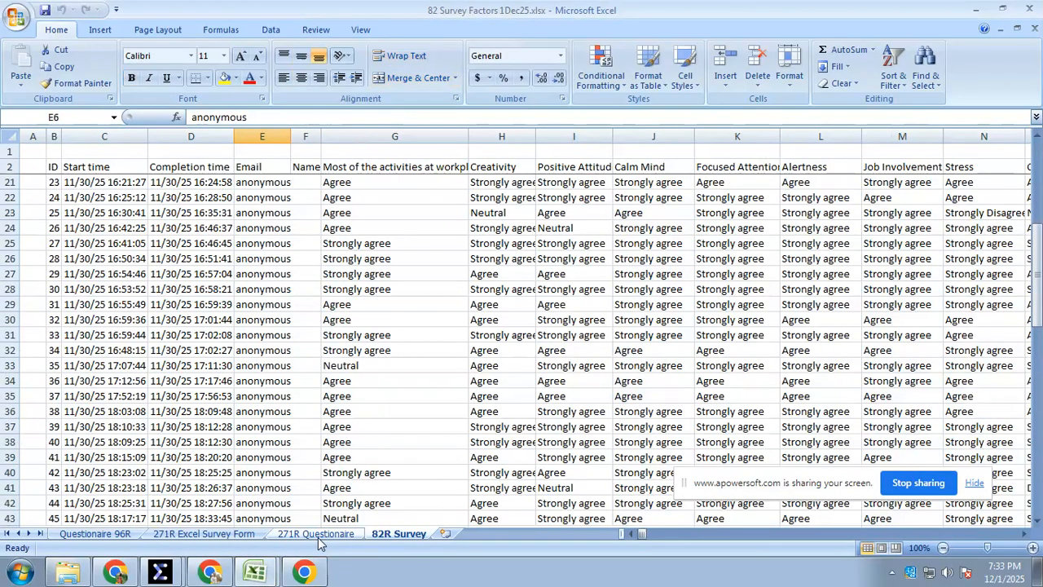
{"action": "left_click", "coordinate": [242, 511]}
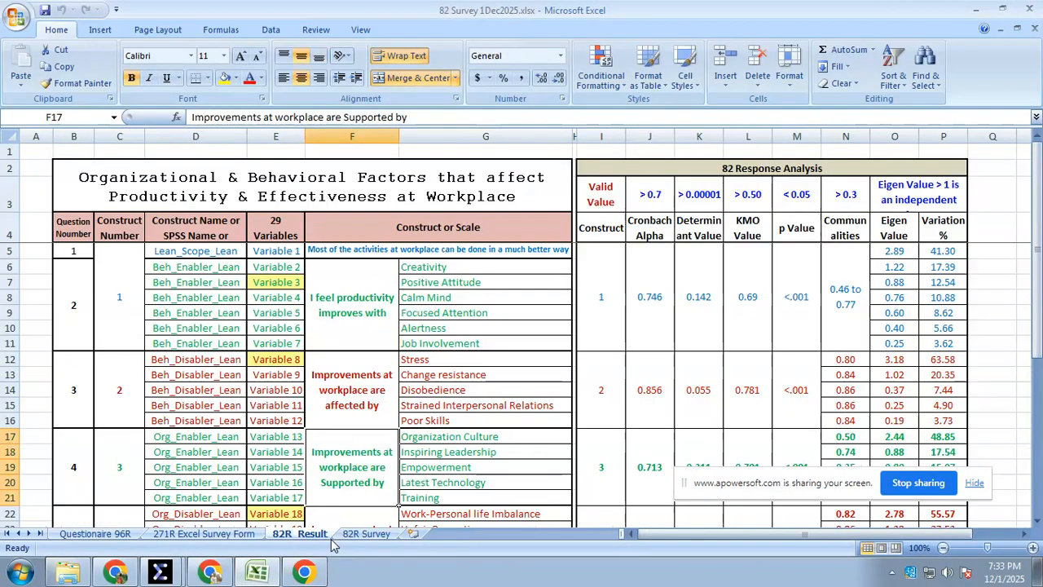
{"action": "left_click", "coordinate": [277, 435]}
{"action": "scroll", "coordinate": [277, 434], "scroll_direction": "down", "scroll_amount": 2}
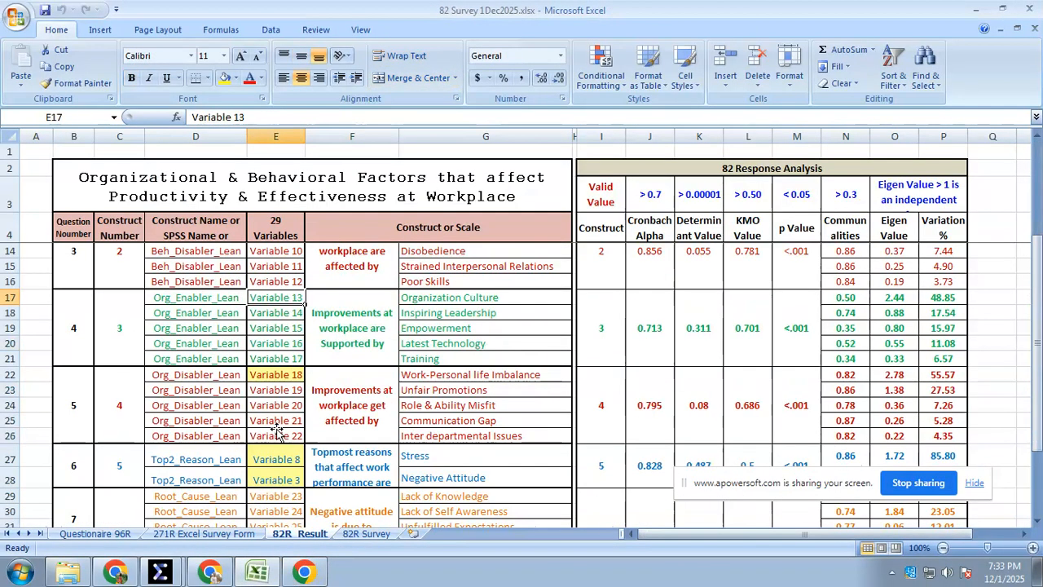
Examine the numbered questions, their sub-items and the 5-to-1 agreement scale on the 271R Excel Survey Form sheet
{"action": "left_click", "coordinate": [192, 535]}
{"action": "scroll", "coordinate": [285, 426], "scroll_direction": "up", "scroll_amount": 2}
{"action": "left_click", "coordinate": [222, 413]}
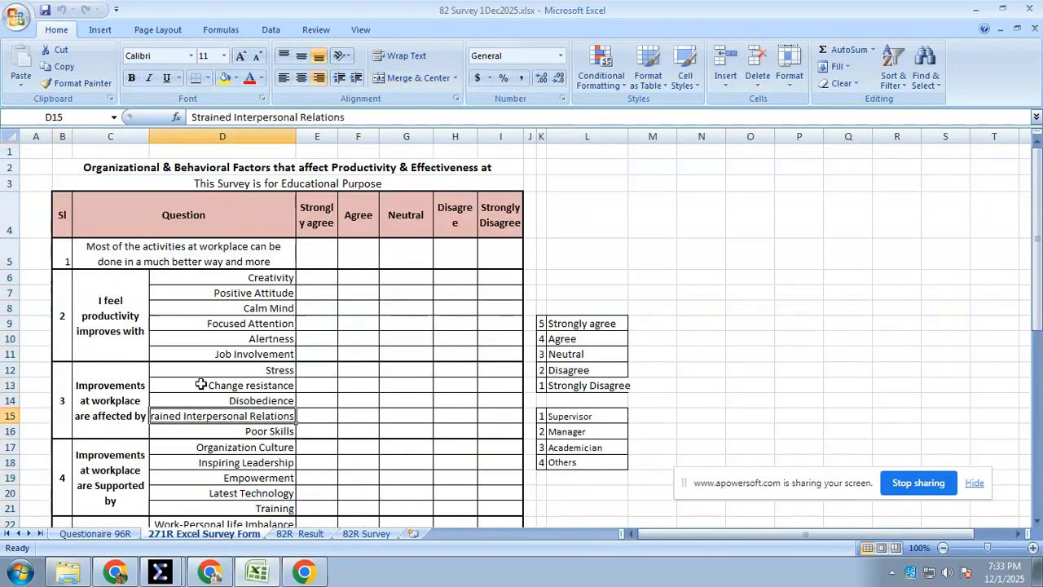
{"action": "left_click", "coordinate": [63, 267]}
{"action": "scroll", "coordinate": [71, 329], "scroll_direction": "down", "scroll_amount": 8}
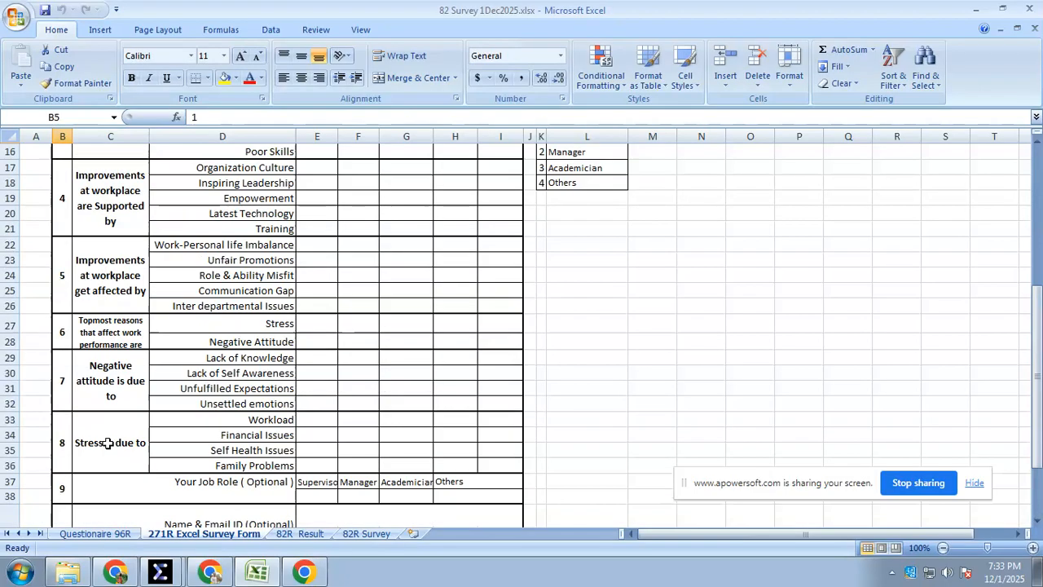
{"action": "scroll", "coordinate": [106, 440], "scroll_direction": "up", "scroll_amount": 8}
{"action": "left_click", "coordinate": [139, 390]}
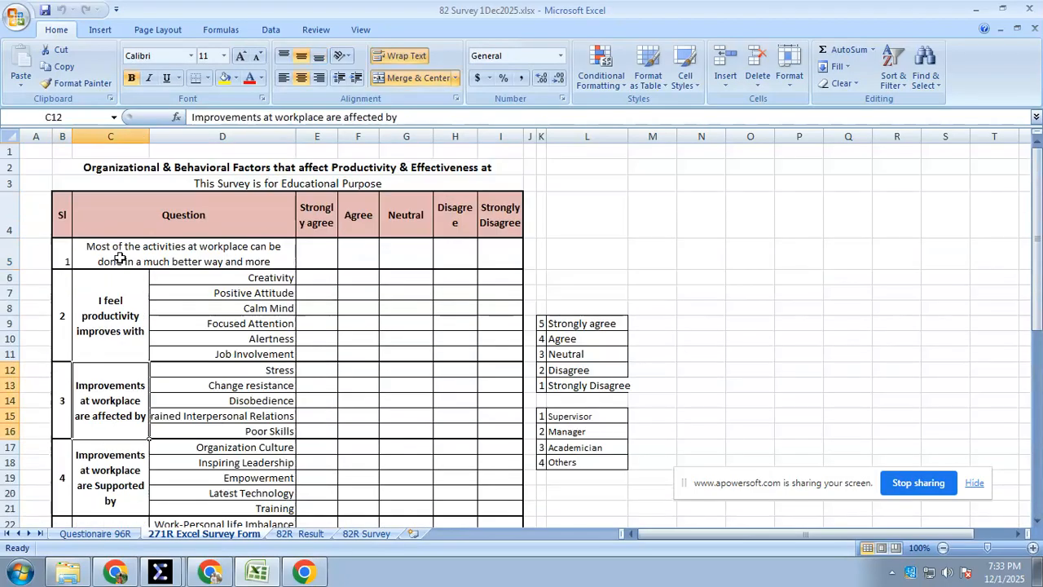
{"action": "left_click", "coordinate": [254, 257]}
{"action": "left_click", "coordinate": [303, 350]}
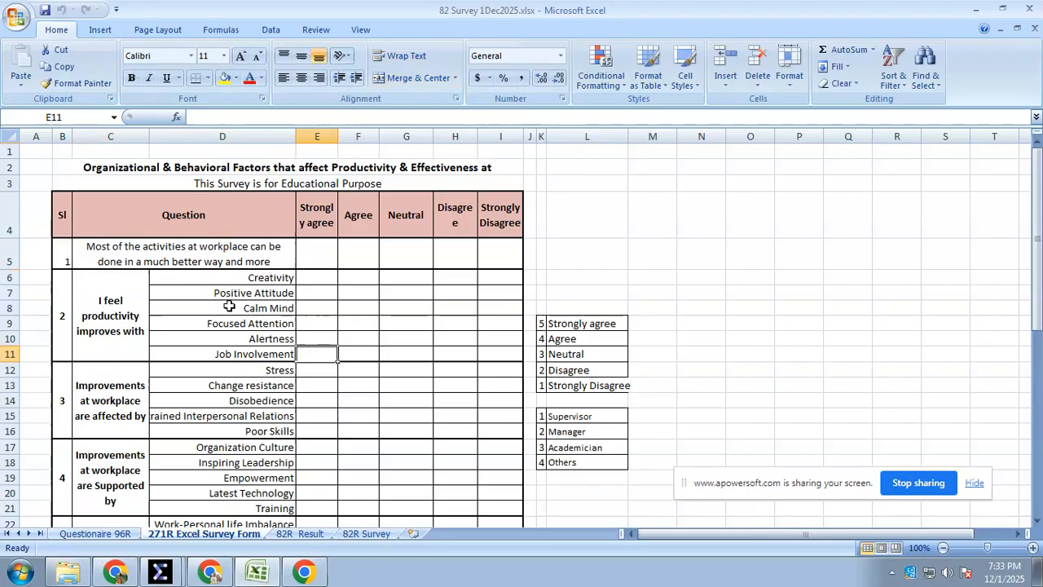
{"action": "scroll", "coordinate": [228, 305], "scroll_direction": "down", "scroll_amount": 1}
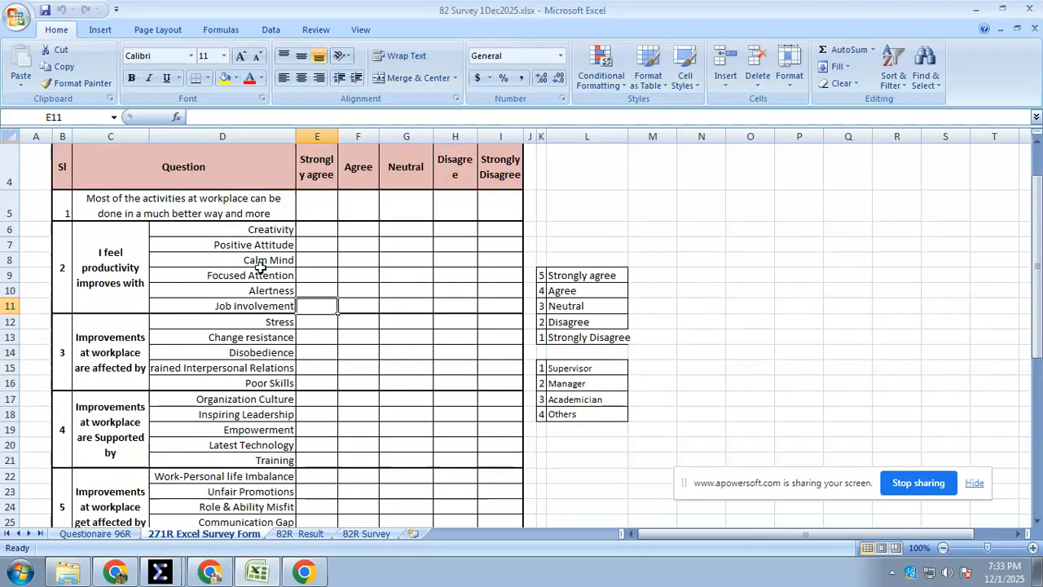
{"action": "scroll", "coordinate": [222, 275], "scroll_direction": "down", "scroll_amount": 3}
Go back to the 82R Result sheet and select the construct name of Variable 4 in cell D8
{"action": "left_click", "coordinate": [298, 534]}
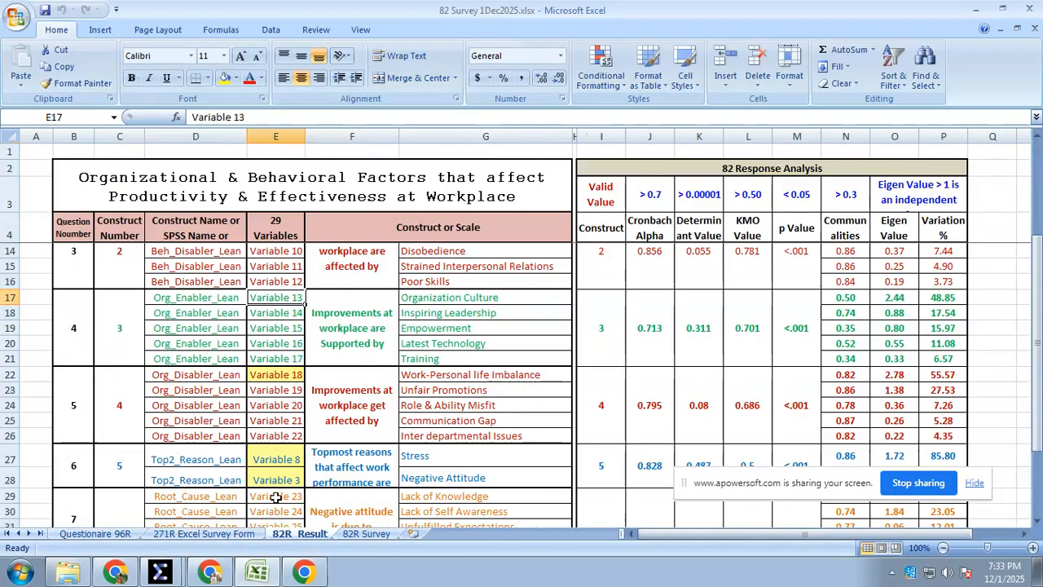
{"action": "scroll", "coordinate": [225, 437], "scroll_direction": "up", "scroll_amount": 3}
{"action": "left_click", "coordinate": [220, 297]}
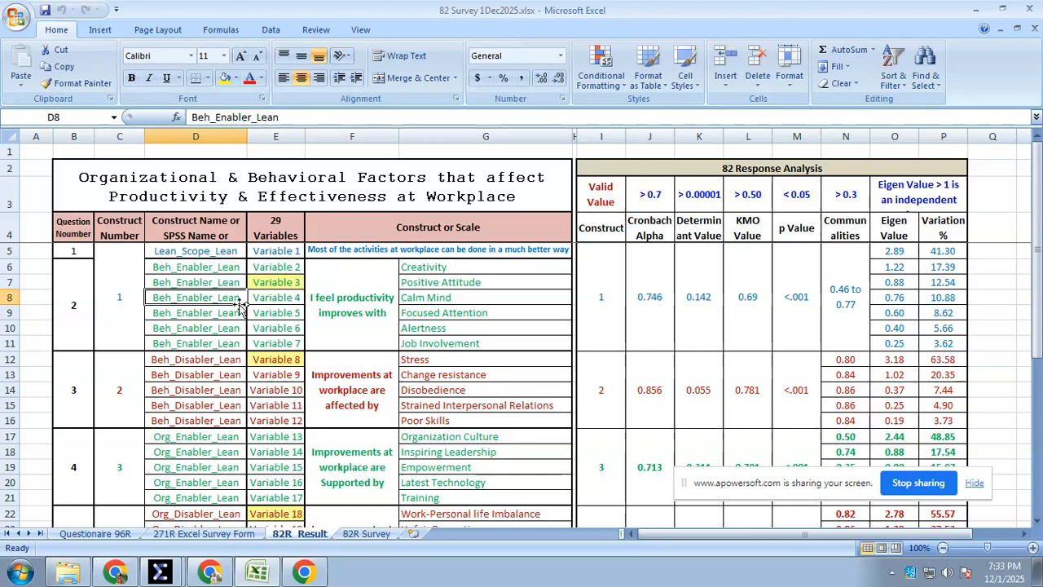
Examine the behavioral and organizational enabler and disabler items of Constructs 2 to 4 on the 82R Result sheet
{"action": "scroll", "coordinate": [440, 364], "scroll_direction": "down", "scroll_amount": 1}
{"action": "left_click_drag", "start_coordinate": [426, 315], "coordinate": [427, 355]}
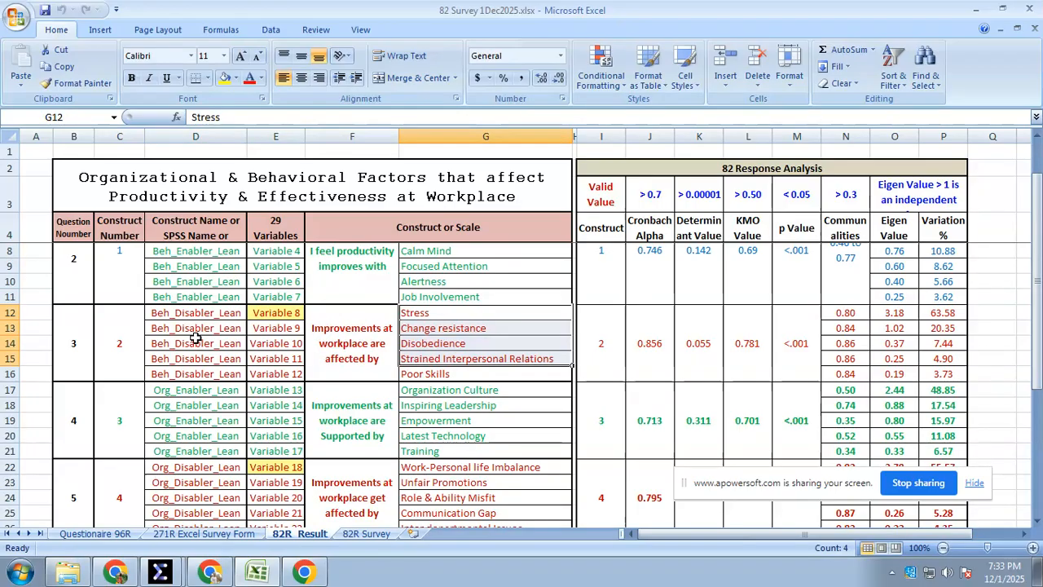
{"action": "scroll", "coordinate": [196, 338], "scroll_direction": "down", "scroll_amount": 2}
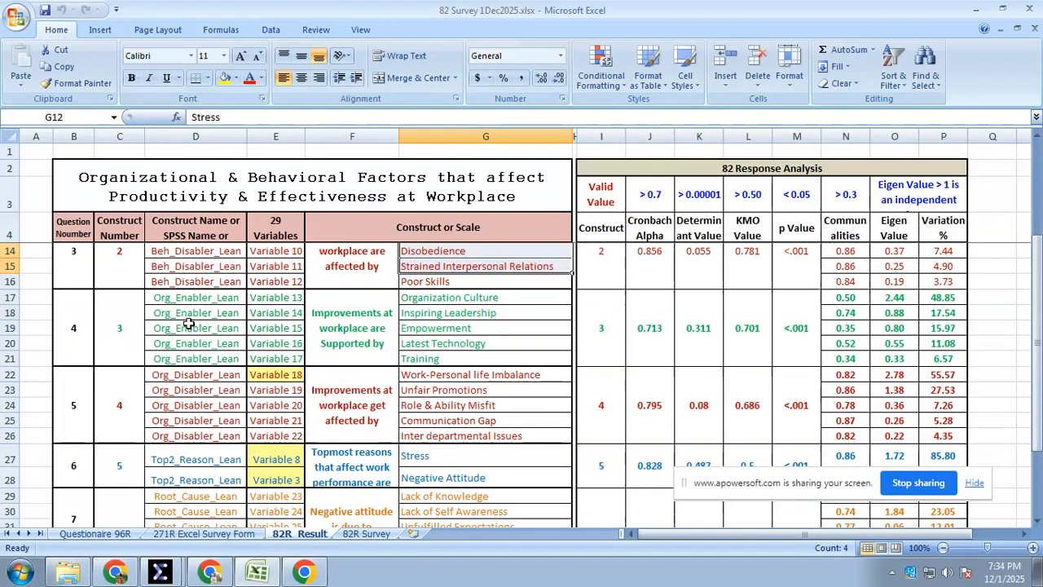
{"action": "left_click", "coordinate": [200, 388]}
{"action": "scroll", "coordinate": [200, 389], "scroll_direction": "down", "scroll_amount": 2}
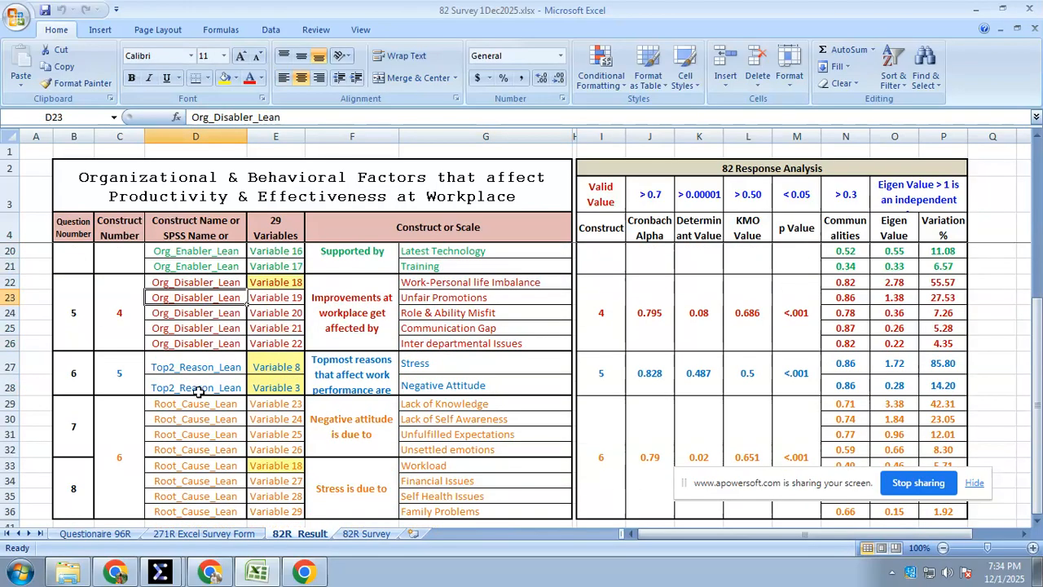
{"action": "scroll", "coordinate": [199, 389], "scroll_direction": "down", "scroll_amount": 1}
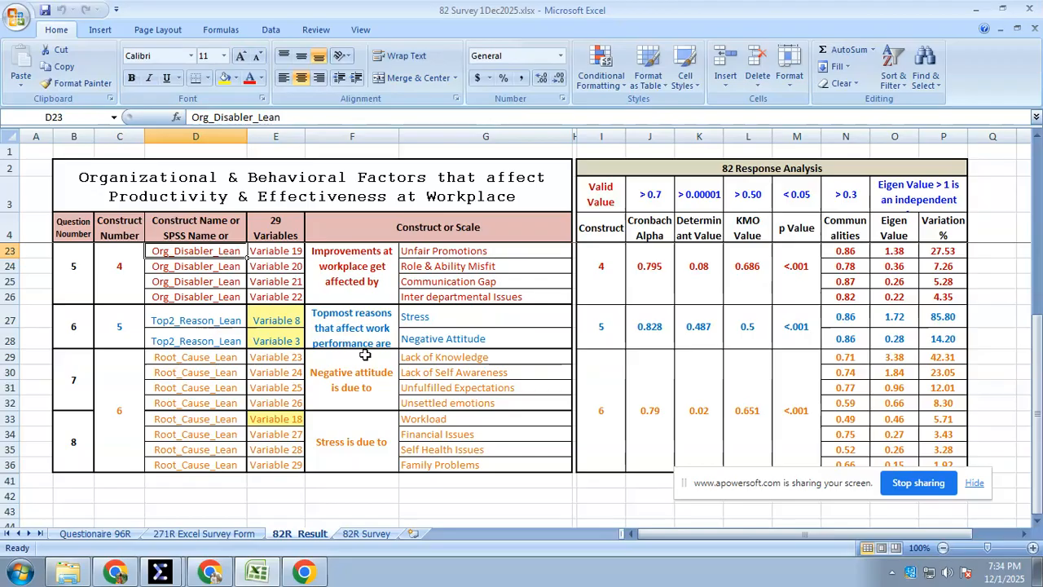
Review the Stress and Negative Attitude items of question 6 and the Root_Cause_Lean names in D29:D36
{"action": "left_click", "coordinate": [469, 320]}
{"action": "left_click", "coordinate": [464, 338]}
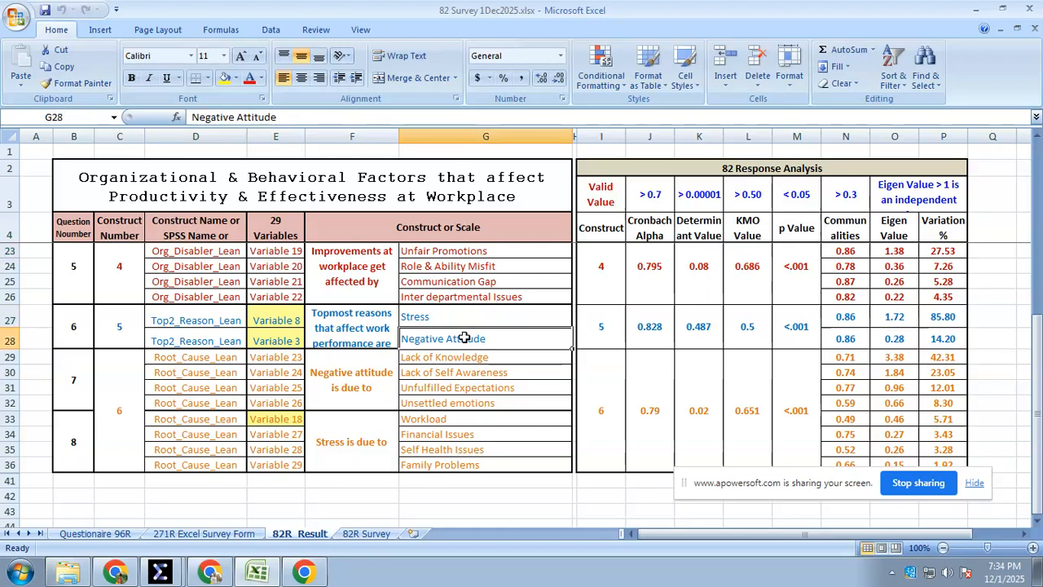
{"action": "left_click", "coordinate": [404, 357]}
{"action": "left_click_drag", "start_coordinate": [207, 358], "coordinate": [206, 461]}
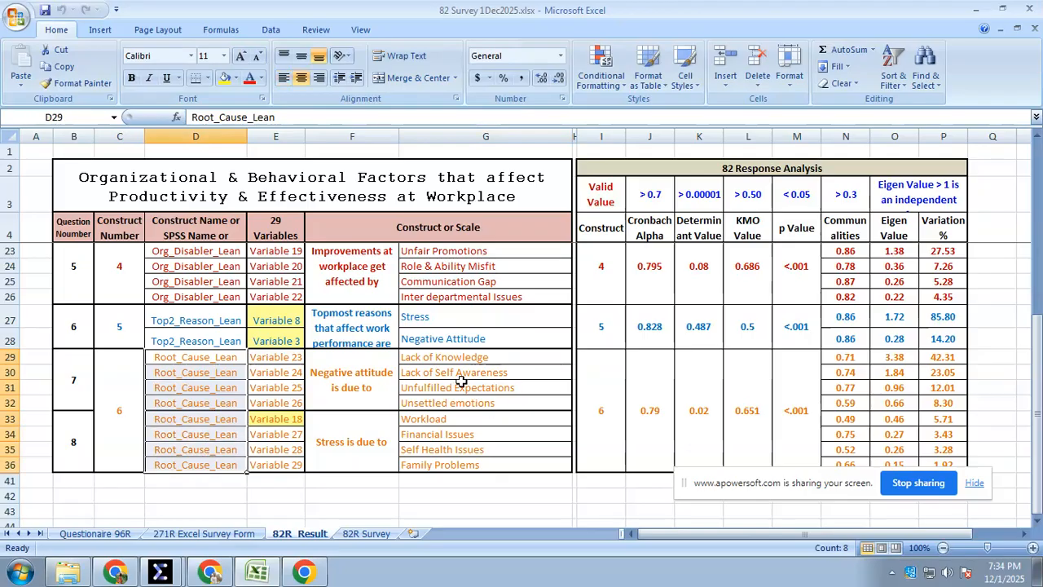
{"action": "scroll", "coordinate": [458, 383], "scroll_direction": "up", "scroll_amount": 1}
{"action": "scroll", "coordinate": [413, 416], "scroll_direction": "down", "scroll_amount": 2}
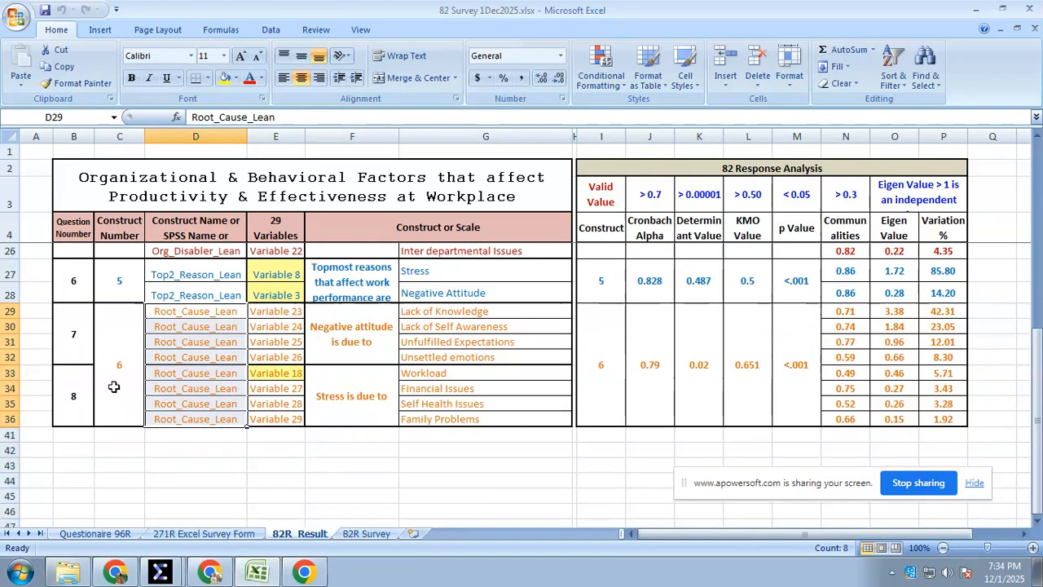
{"action": "scroll", "coordinate": [117, 386], "scroll_direction": "up", "scroll_amount": 7}
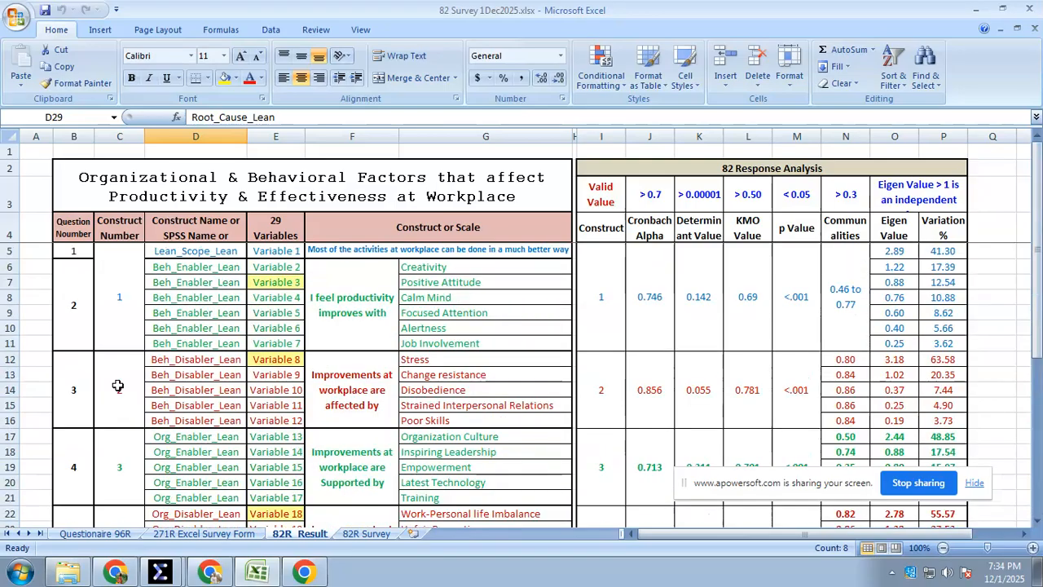
Match construct numbers 1 and 2 with their Lean_Scope_Lean, Beh_Enabler_Lean and Beh_Disabler_Lean names
{"action": "left_click", "coordinate": [191, 250]}
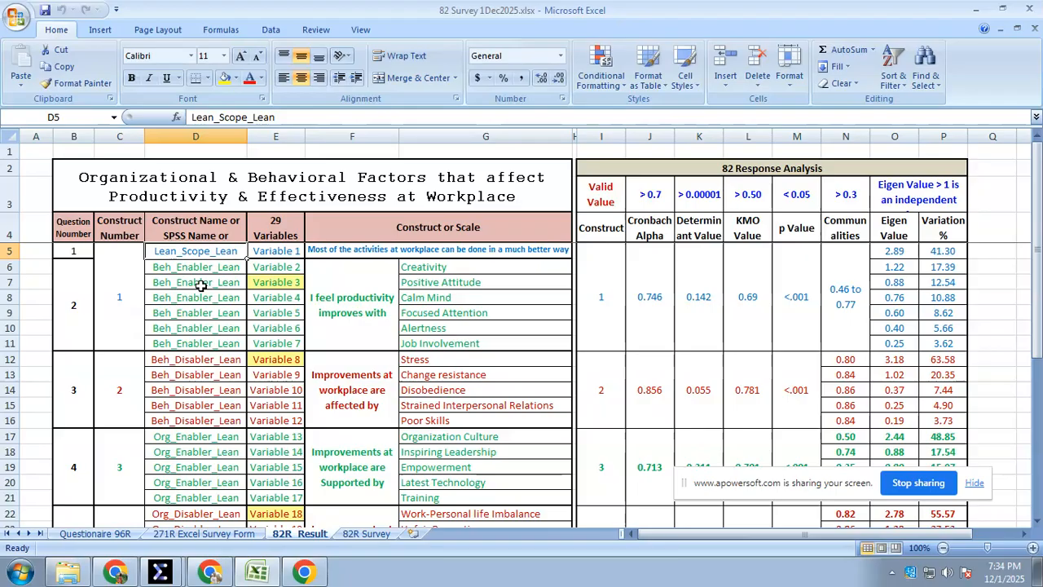
{"action": "left_click", "coordinate": [200, 285]}
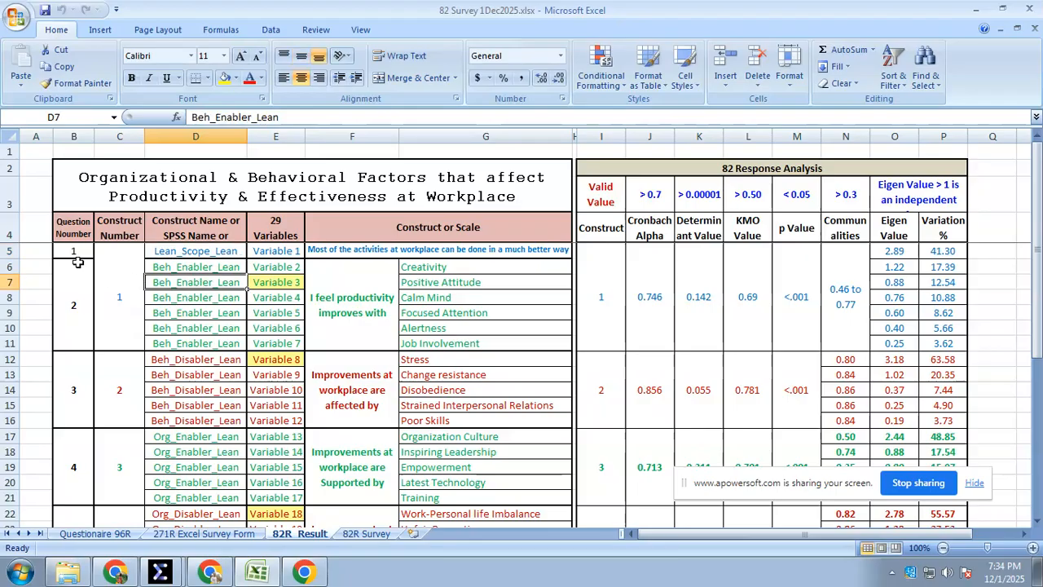
{"action": "left_click", "coordinate": [123, 283]}
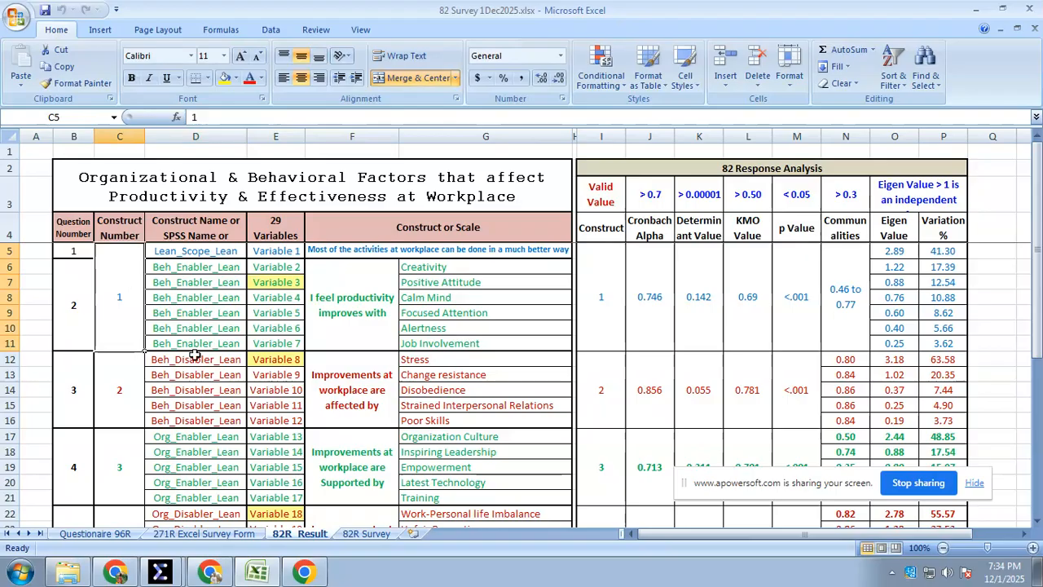
{"action": "scroll", "coordinate": [195, 356], "scroll_direction": "down", "scroll_amount": 2}
{"action": "left_click", "coordinate": [130, 291]}
{"action": "scroll", "coordinate": [186, 324], "scroll_direction": "down", "scroll_amount": 1}
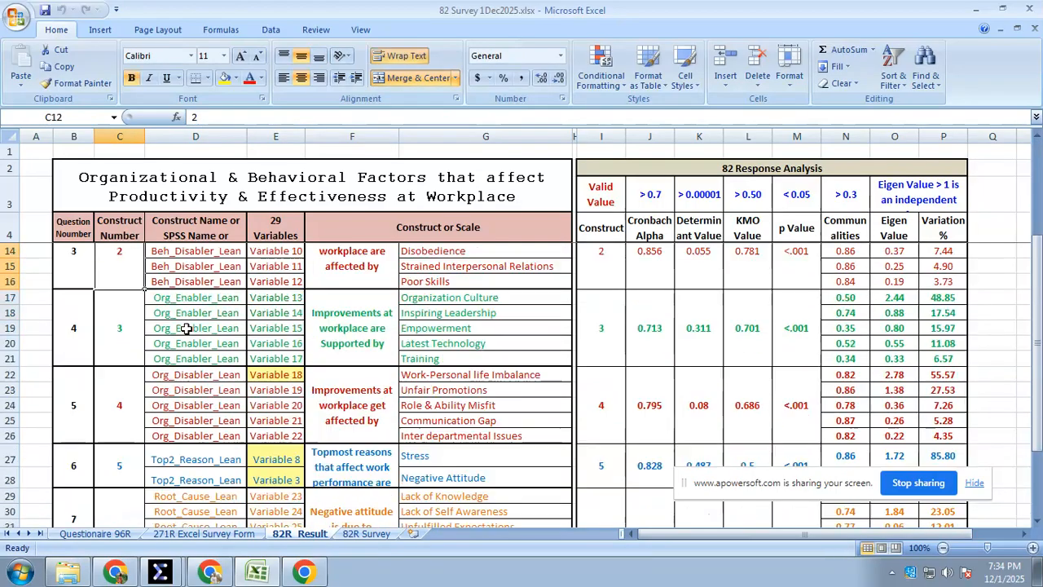
Go through construct numbers 3 to 6 in column C, from Org_Enabler_Lean to Root_Cause_Lean
{"action": "left_click", "coordinate": [139, 317]}
{"action": "scroll", "coordinate": [165, 324], "scroll_direction": "down", "scroll_amount": 1}
{"action": "left_click", "coordinate": [179, 328]}
{"action": "left_click", "coordinate": [109, 349]}
{"action": "scroll", "coordinate": [200, 363], "scroll_direction": "down", "scroll_amount": 2}
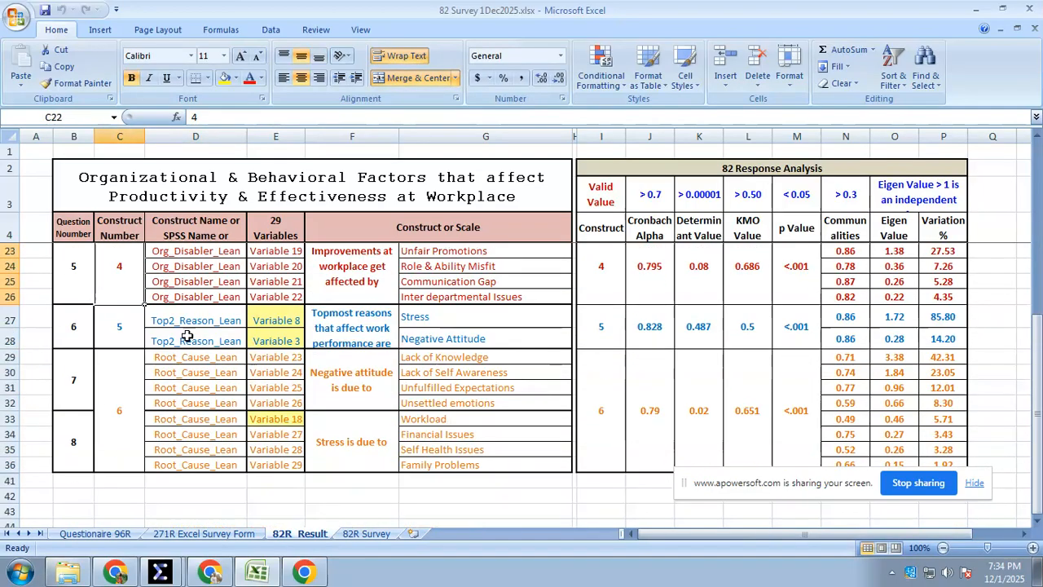
{"action": "left_click", "coordinate": [130, 321]}
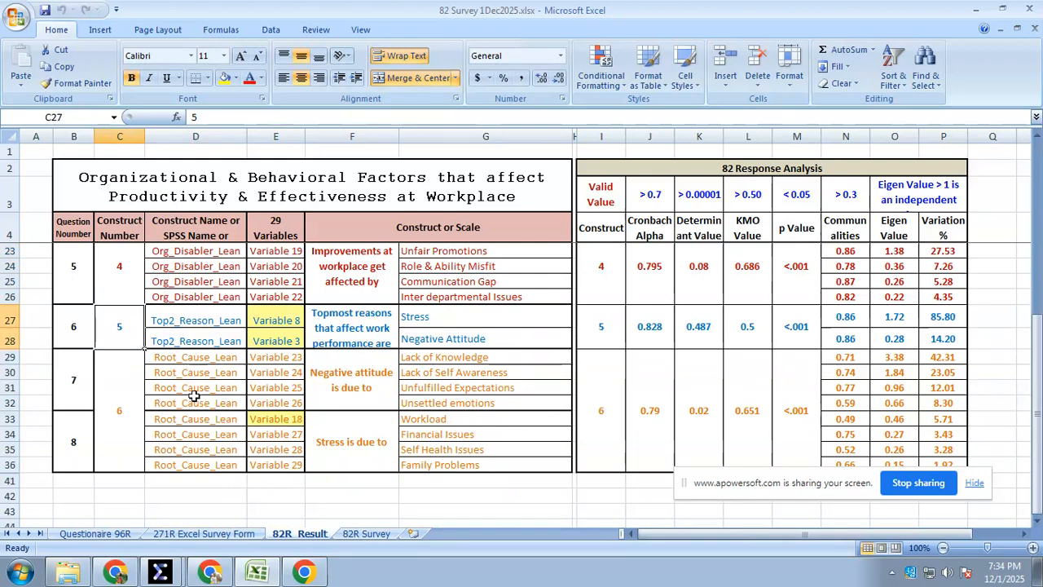
{"action": "left_click", "coordinate": [127, 410]}
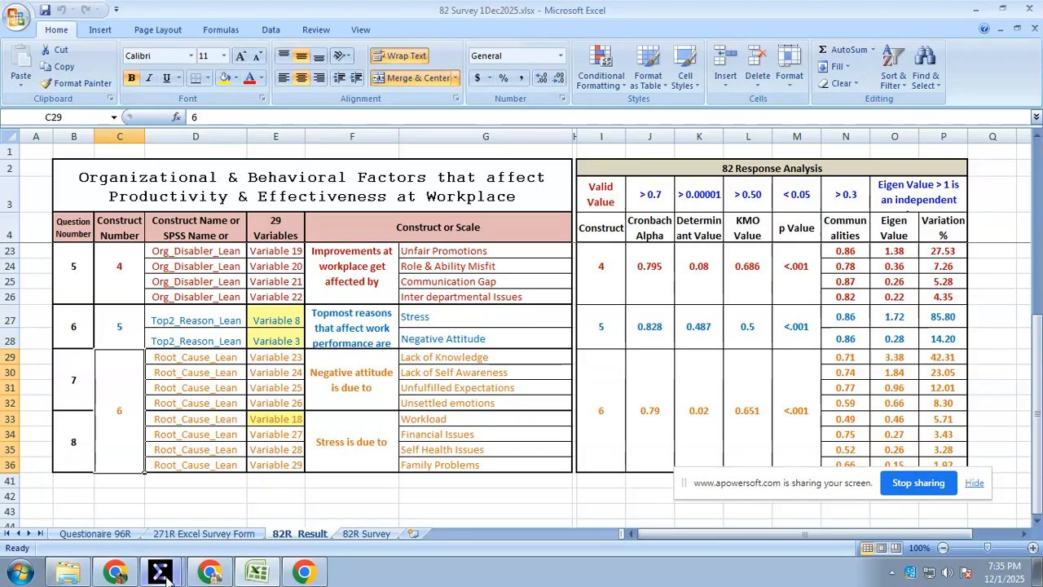
Switch to 82R Survey - Copy.sav in the SPSS Data Editor and select the Lean_Scope variable name at the start of the variable list
{"action": "mouse_move", "coordinate": [167, 573]}
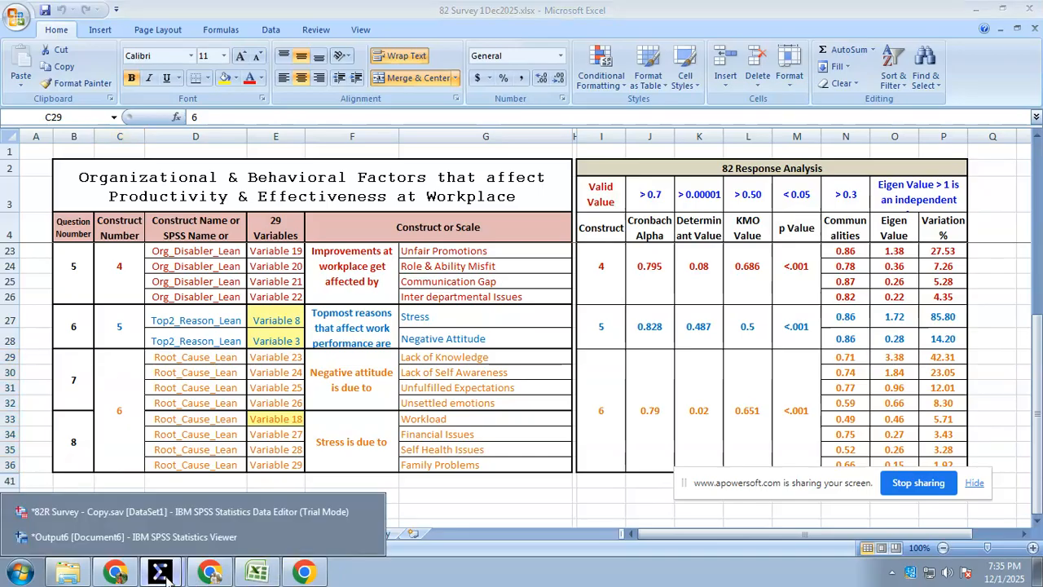
{"action": "left_click", "coordinate": [157, 519]}
{"action": "scroll", "coordinate": [184, 436], "scroll_direction": "up", "scroll_amount": 3}
{"action": "scroll", "coordinate": [184, 435], "scroll_direction": "up", "scroll_amount": 4}
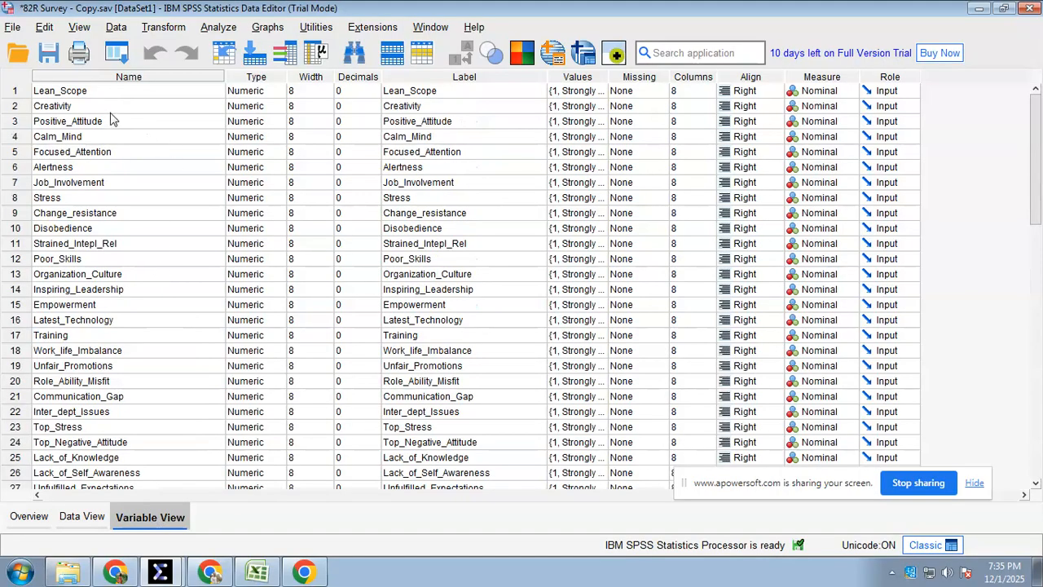
{"action": "left_click", "coordinate": [91, 95]}
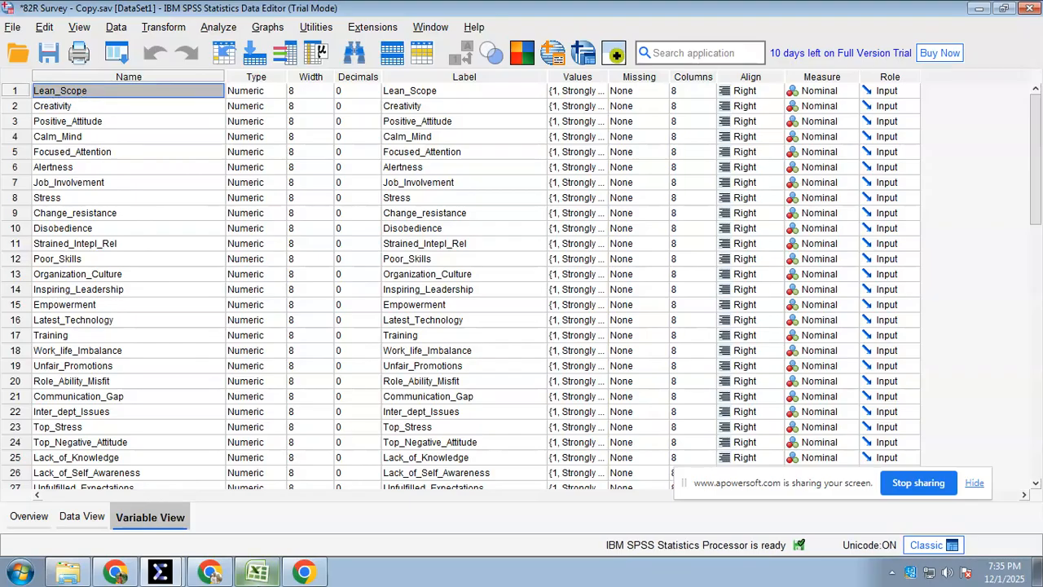
Return to 82 Survey 1Dec2025.xlsx in Excel and select the construct name of Variable 1 in cell D5
{"action": "left_click", "coordinate": [304, 573]}
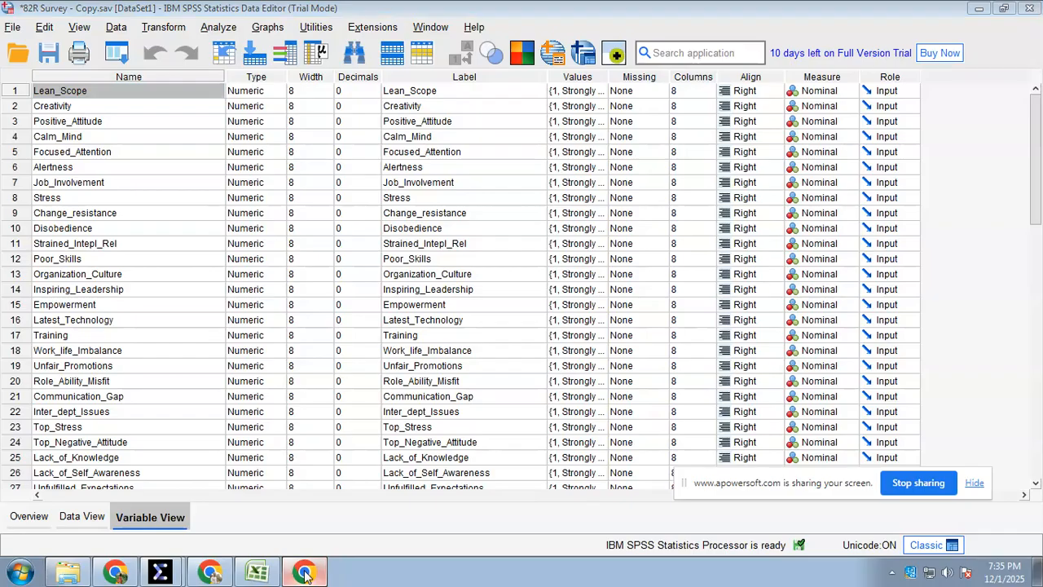
{"action": "left_click", "coordinate": [261, 569]}
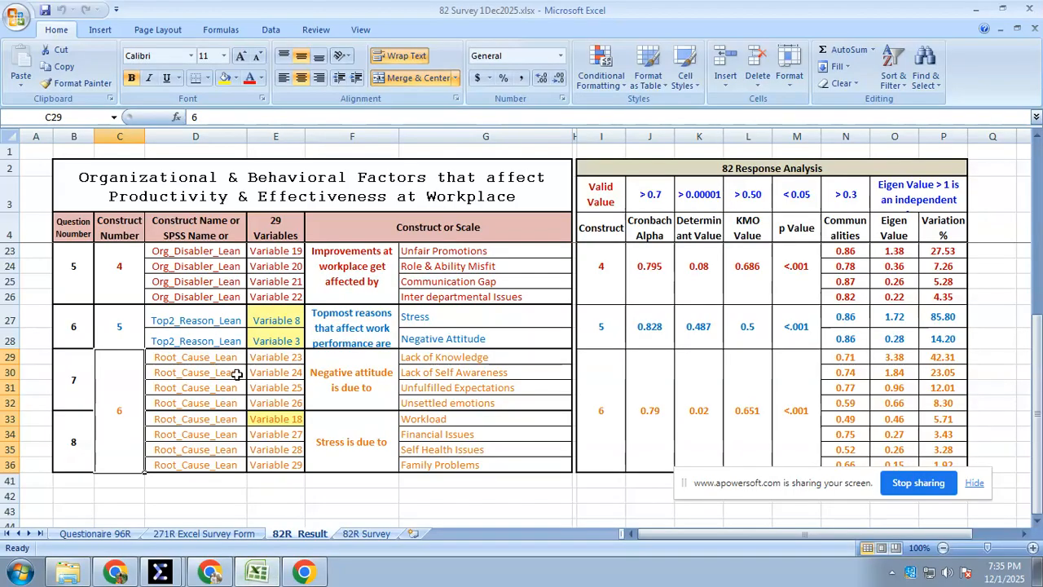
{"action": "scroll", "coordinate": [235, 373], "scroll_direction": "up", "scroll_amount": 6}
{"action": "left_click", "coordinate": [198, 254]}
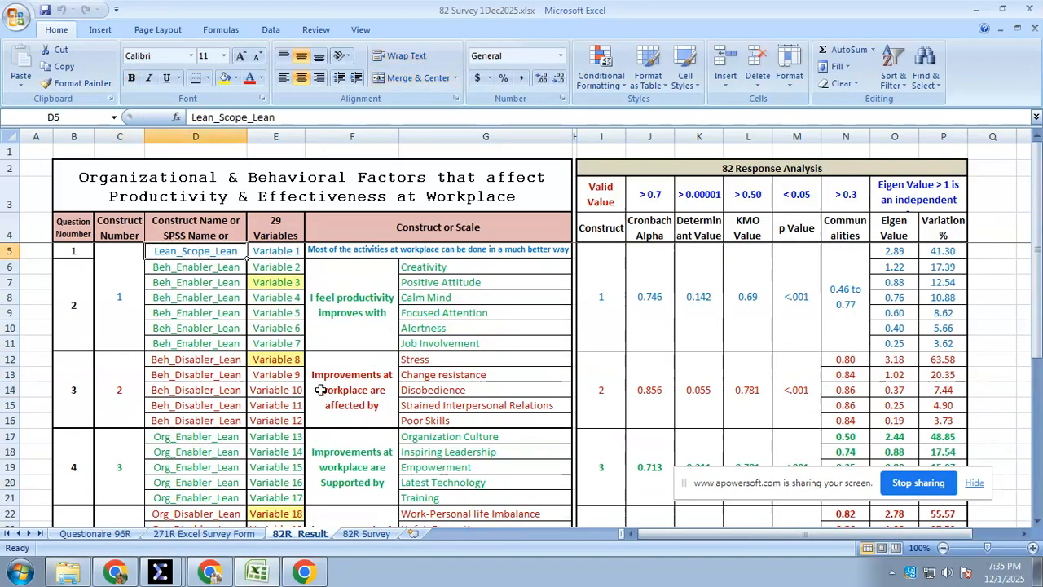
{"action": "left_click", "coordinate": [317, 575]}
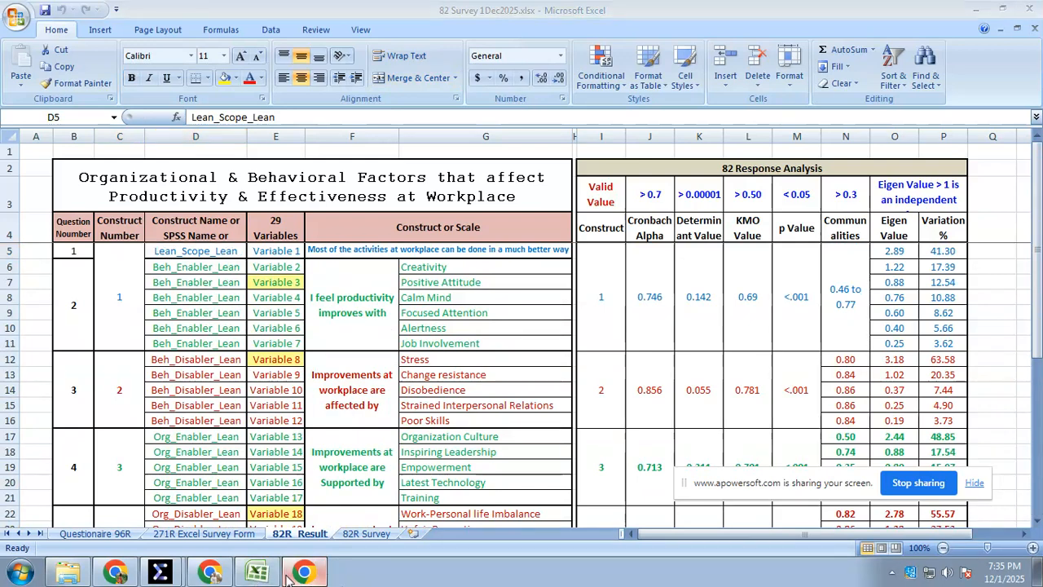
{"action": "left_click", "coordinate": [256, 573]}
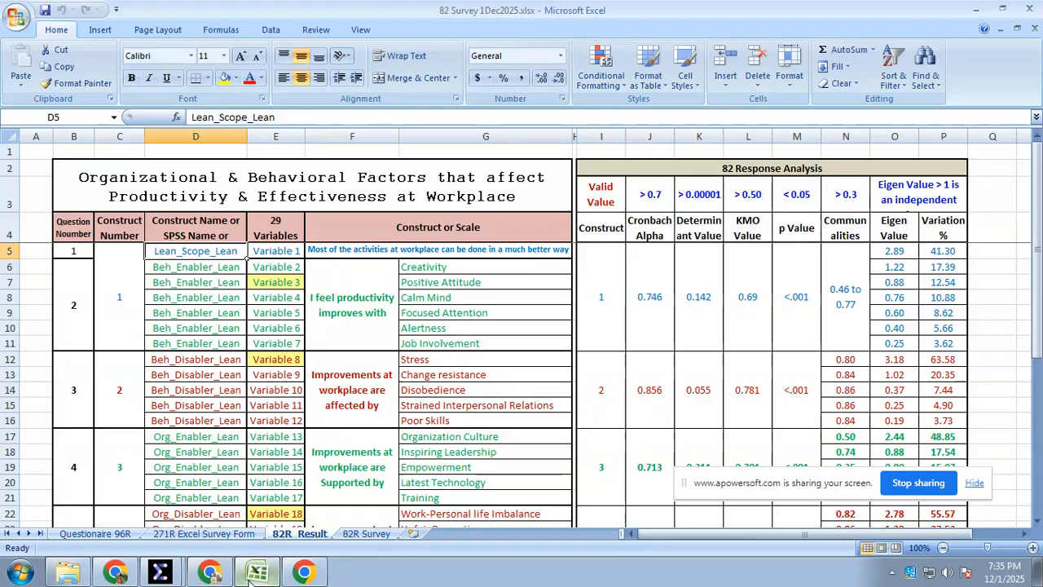
{"action": "left_click", "coordinate": [297, 575]}
{"action": "left_click", "coordinate": [259, 575]}
Switch back to the SPSS Data Editor, check the type and label of Lean_Scope, and view its Value Labels before closing the dialog
{"action": "left_click", "coordinate": [266, 578]}
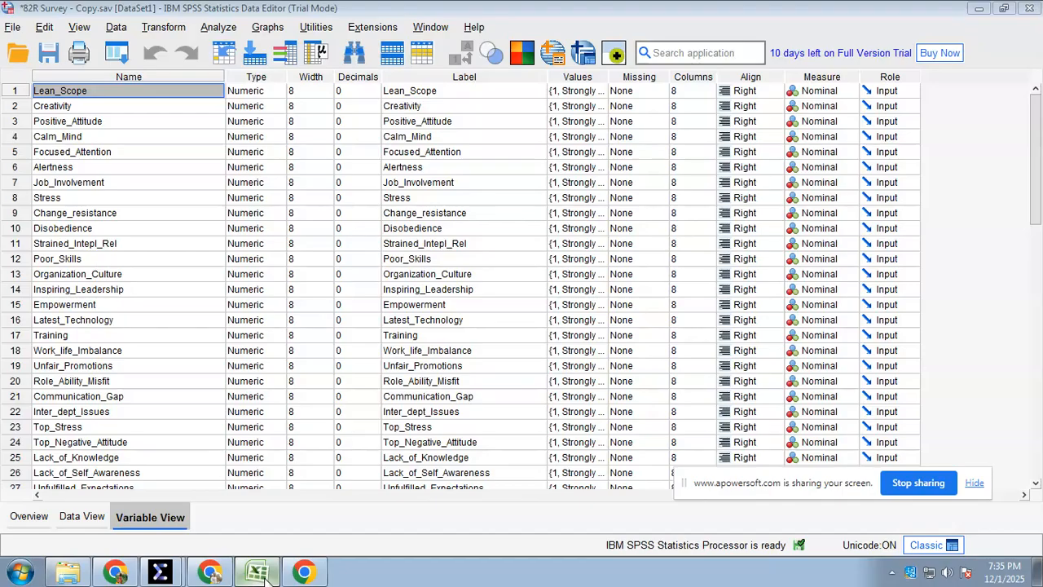
{"action": "left_click", "coordinate": [255, 94]}
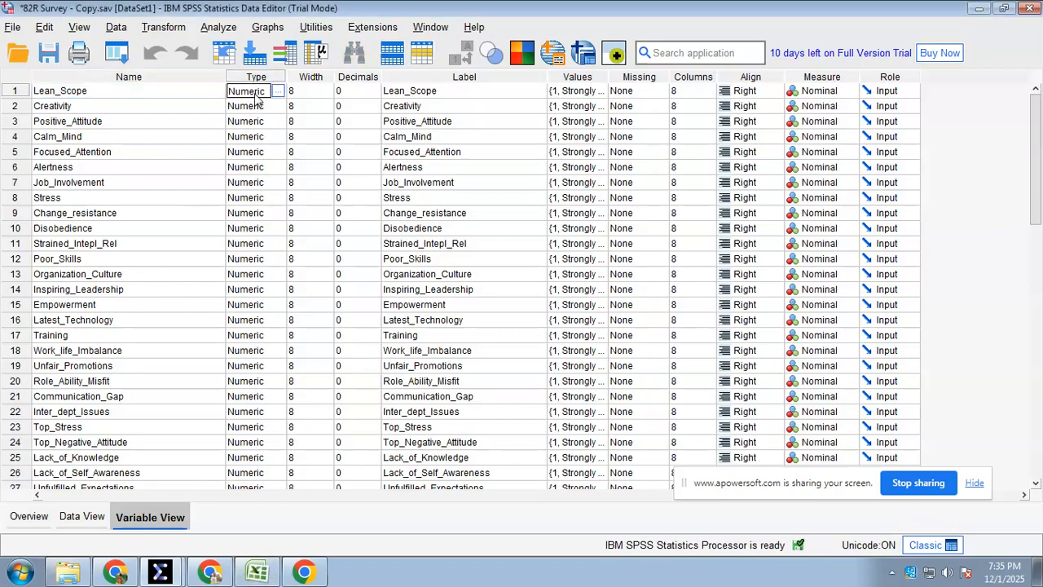
{"action": "left_click", "coordinate": [431, 93]}
{"action": "left_click", "coordinate": [522, 95]}
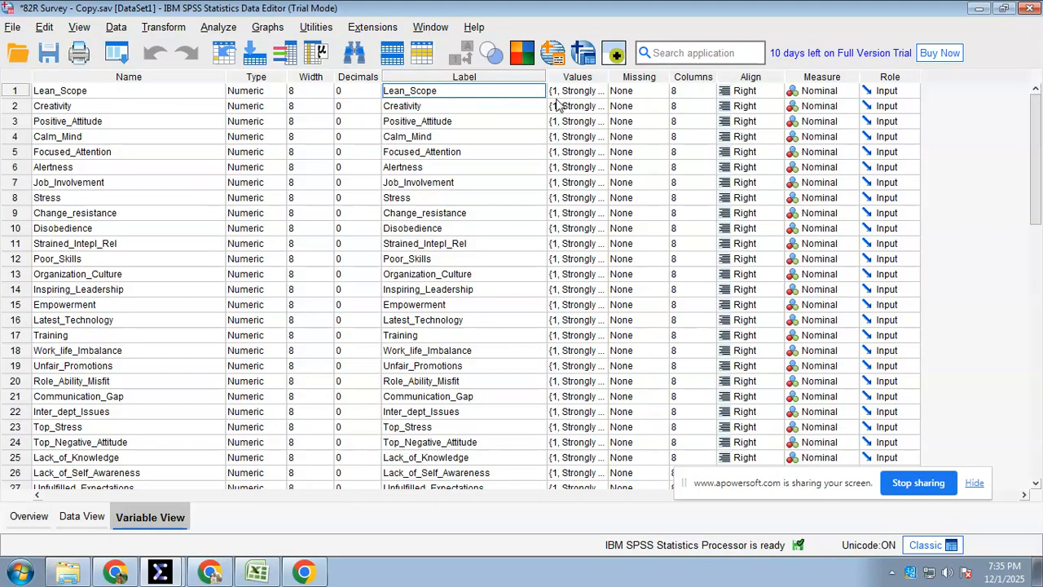
{"action": "left_click", "coordinate": [584, 92]}
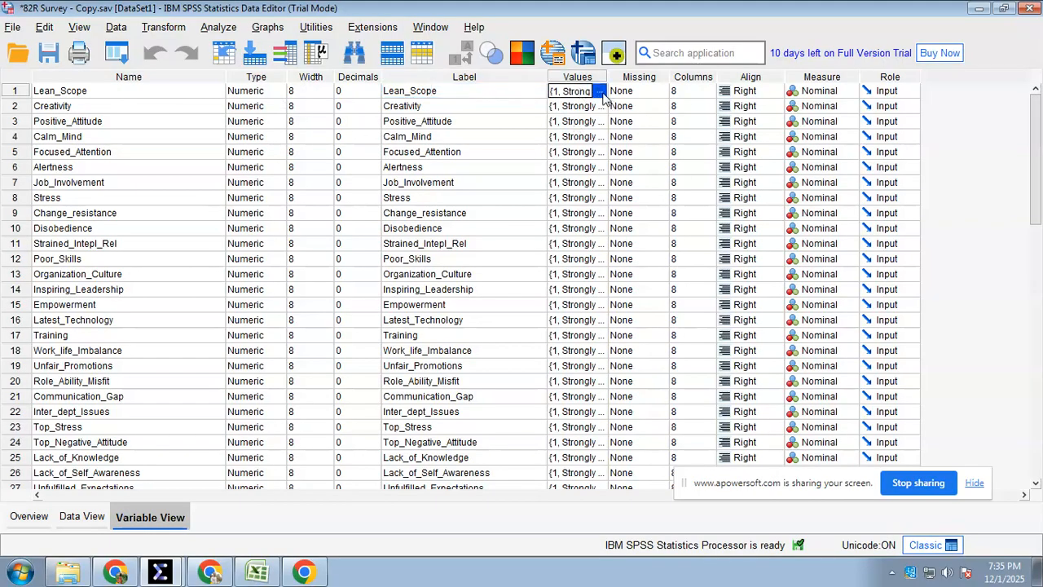
{"action": "left_click", "coordinate": [603, 95]}
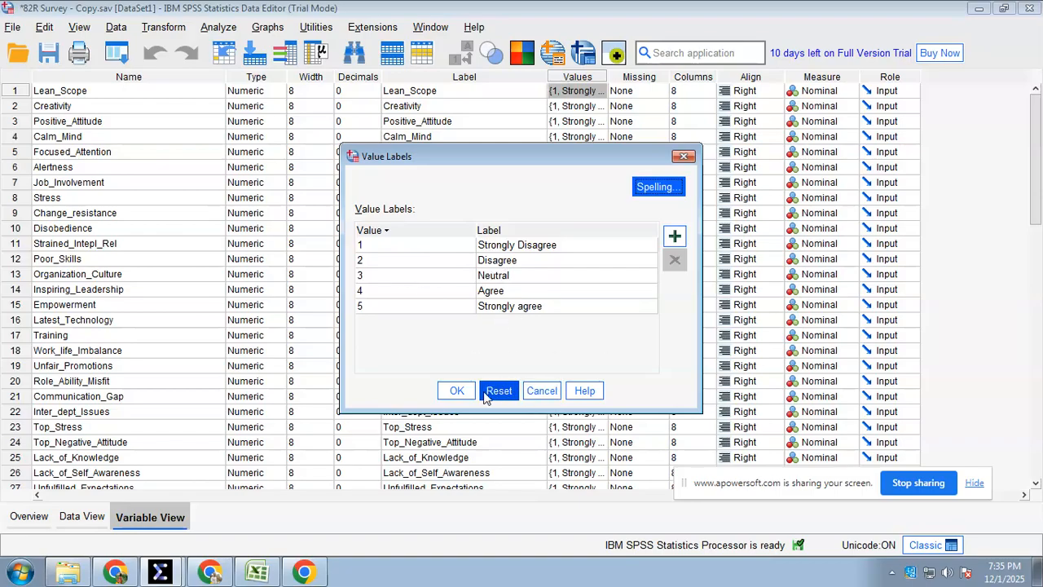
{"action": "left_click", "coordinate": [456, 391]}
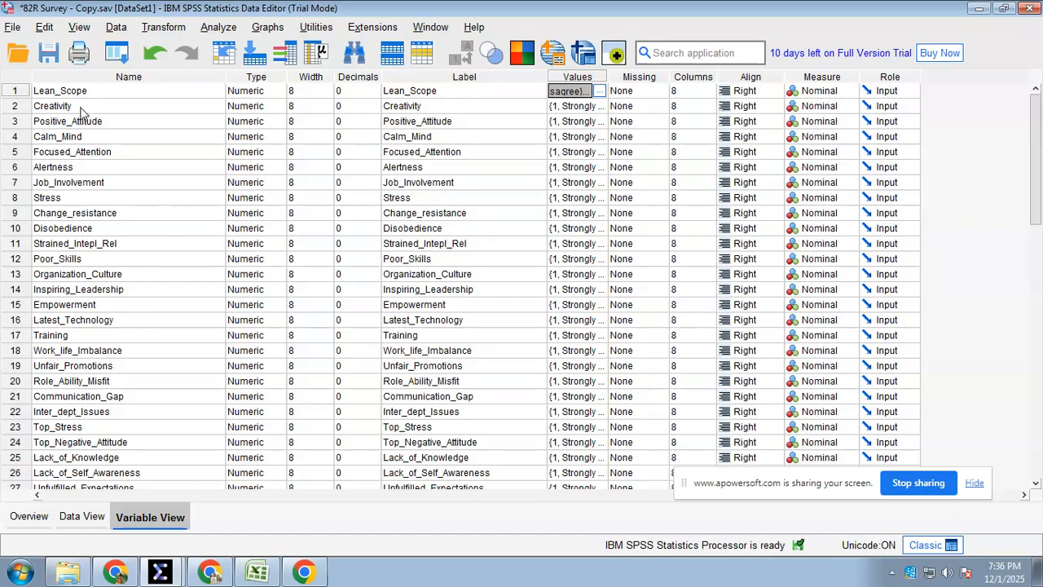
{"action": "left_click", "coordinate": [269, 576]}
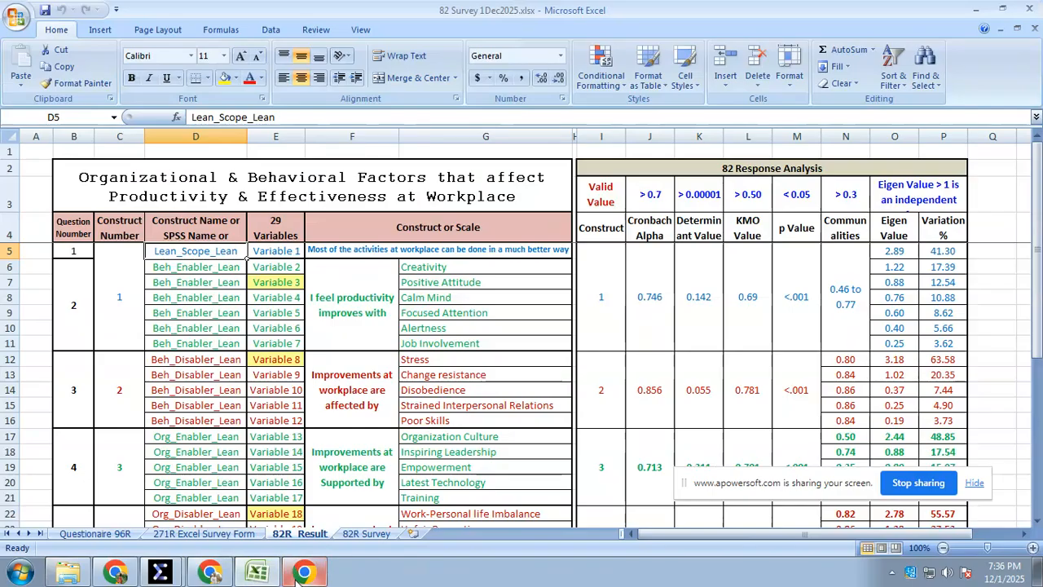
{"action": "left_click", "coordinate": [295, 572]}
{"action": "left_click", "coordinate": [268, 574]}
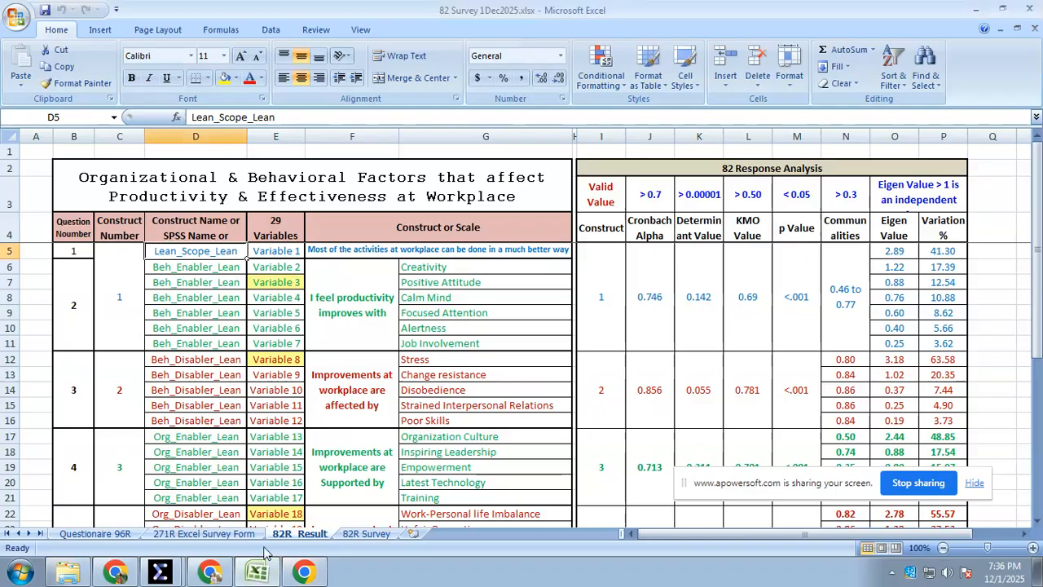
Close the SPSS Output6 viewer without saving its contents
{"action": "left_click", "coordinate": [160, 572]}
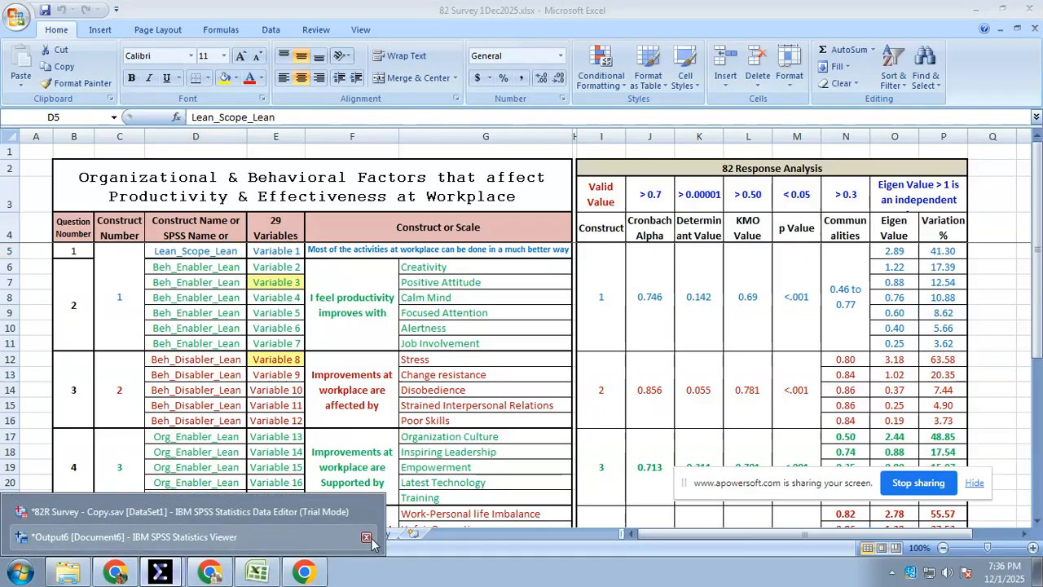
{"action": "left_click", "coordinate": [366, 539]}
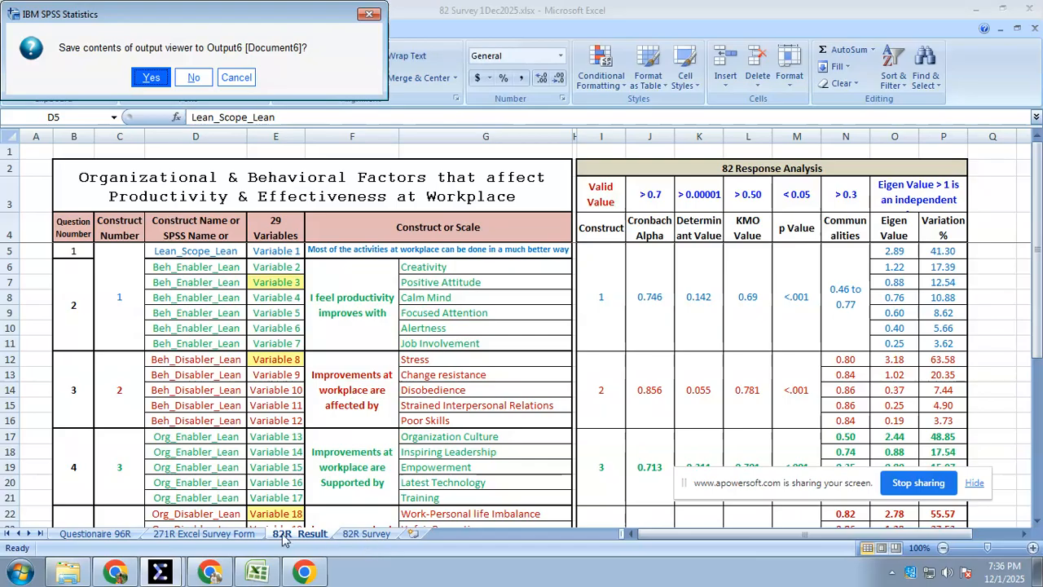
{"action": "left_click", "coordinate": [194, 78]}
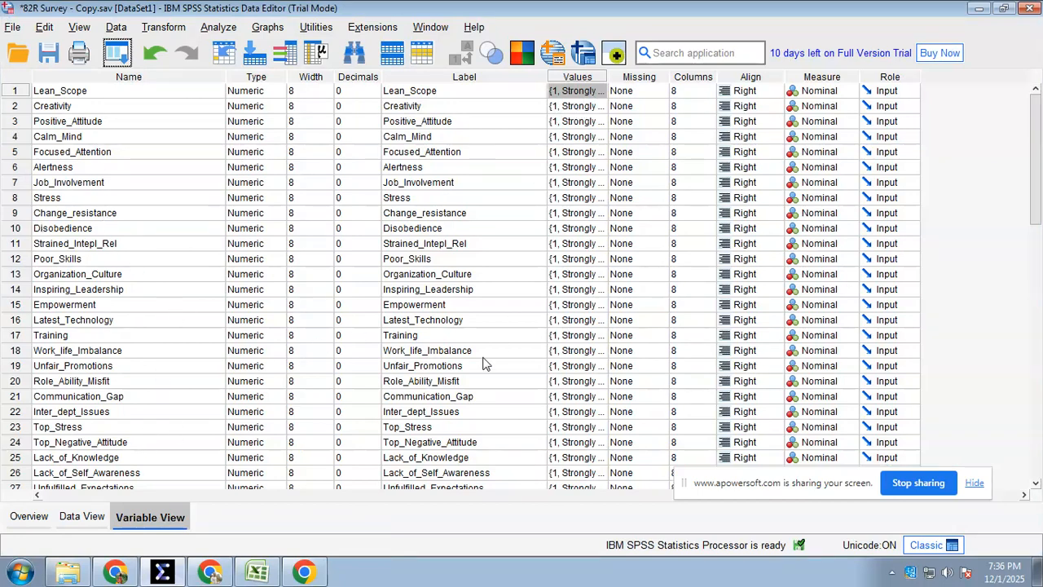
Examine the survey variables at the end of the SPSS variable list, selecting Workload and Family_Problems
{"action": "scroll", "coordinate": [473, 374], "scroll_direction": "down", "scroll_amount": 5}
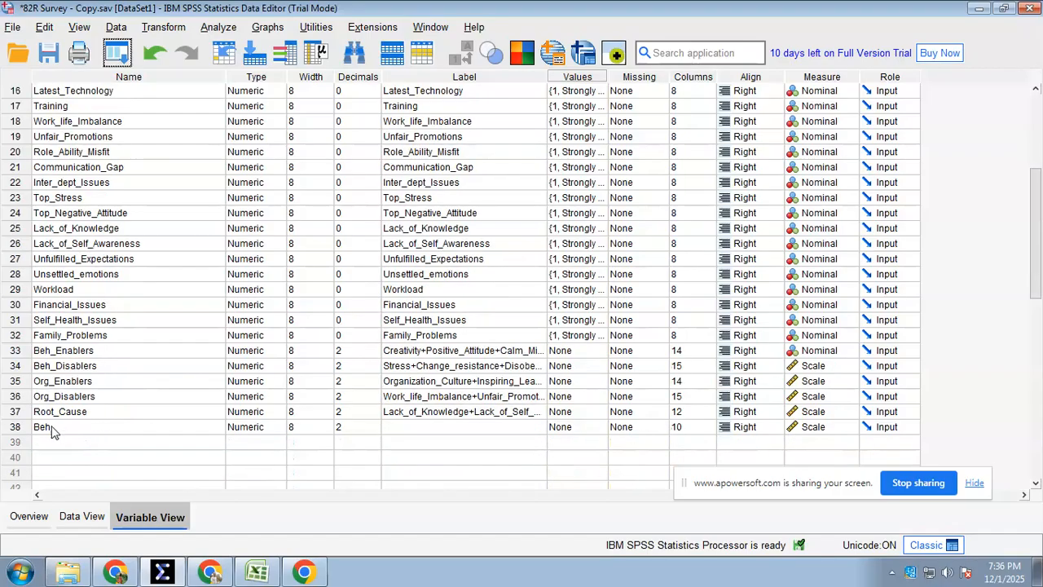
{"action": "left_click", "coordinate": [47, 292]}
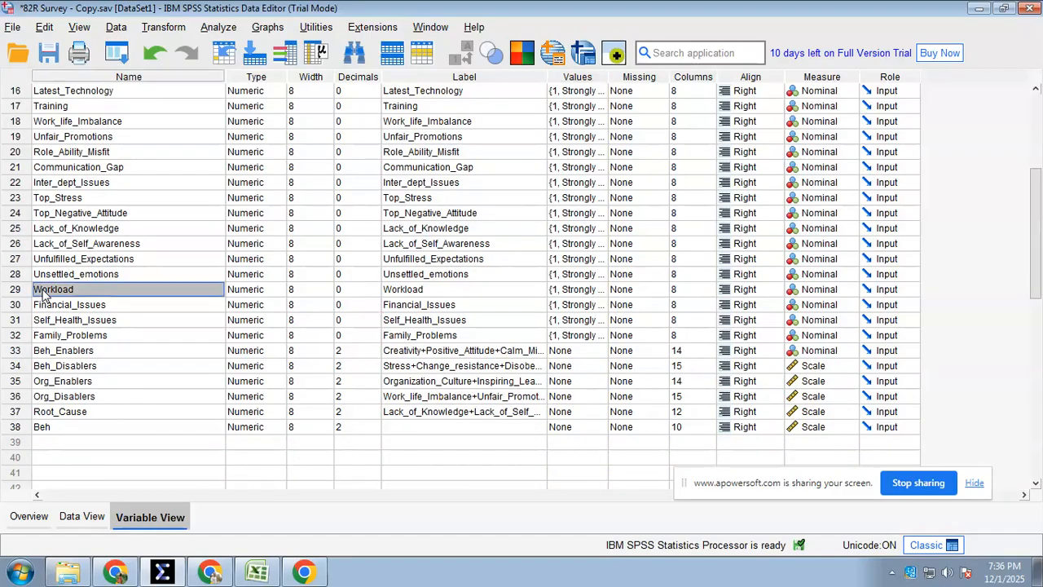
{"action": "left_click", "coordinate": [52, 337]}
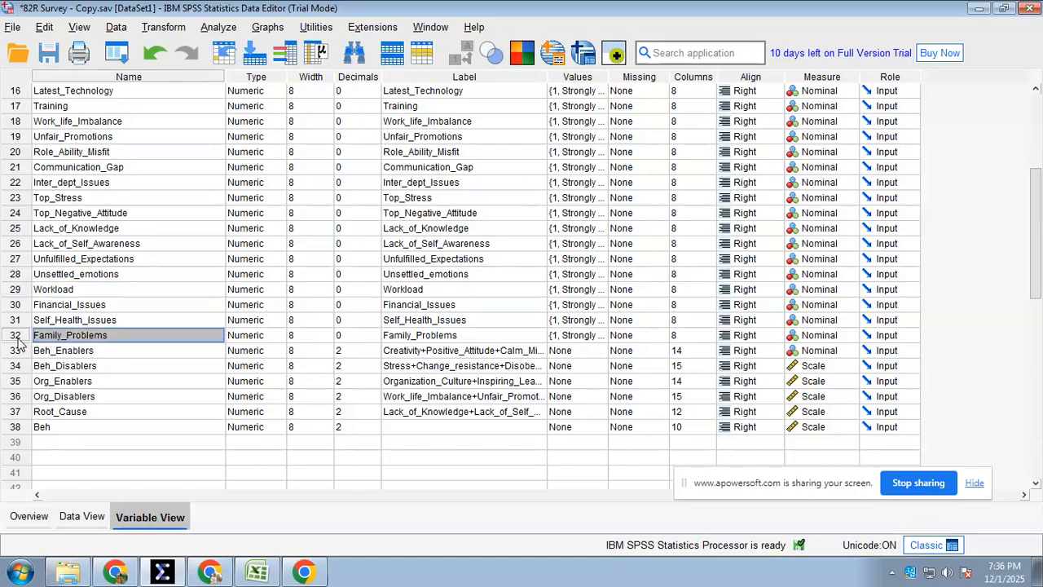
{"action": "scroll", "coordinate": [102, 324], "scroll_direction": "up", "scroll_amount": 5}
{"action": "scroll", "coordinate": [114, 320], "scroll_direction": "down", "scroll_amount": 5}
{"action": "scroll", "coordinate": [62, 295], "scroll_direction": "up", "scroll_amount": 2}
Compare the repeated variables Top_Stress and Top_Negative_Attitude with Stress and Positive_Attitude in the variable list
{"action": "left_click", "coordinate": [74, 291]}
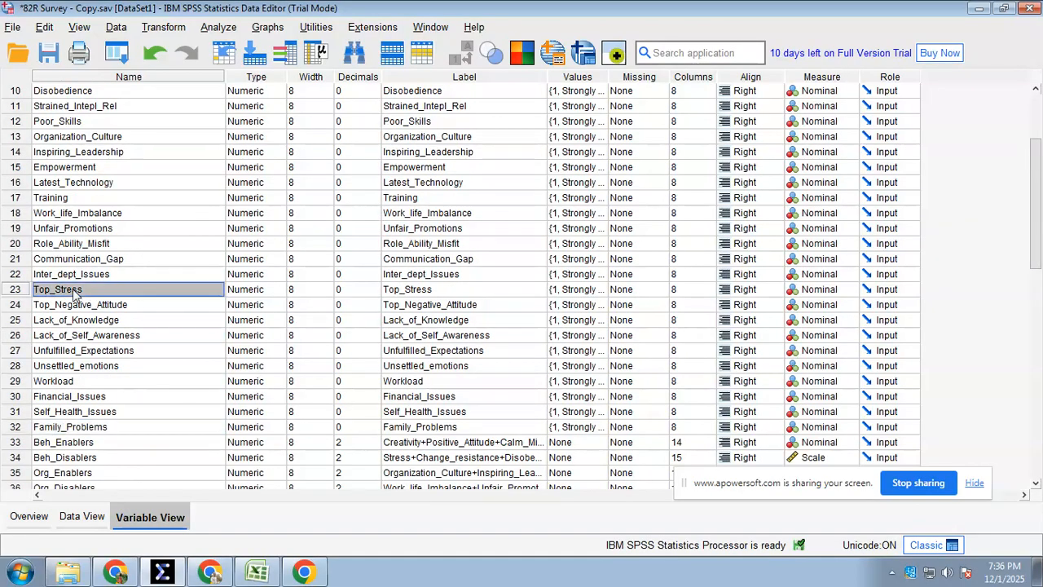
{"action": "left_click", "coordinate": [82, 306]}
{"action": "scroll", "coordinate": [122, 228], "scroll_direction": "up", "scroll_amount": 3}
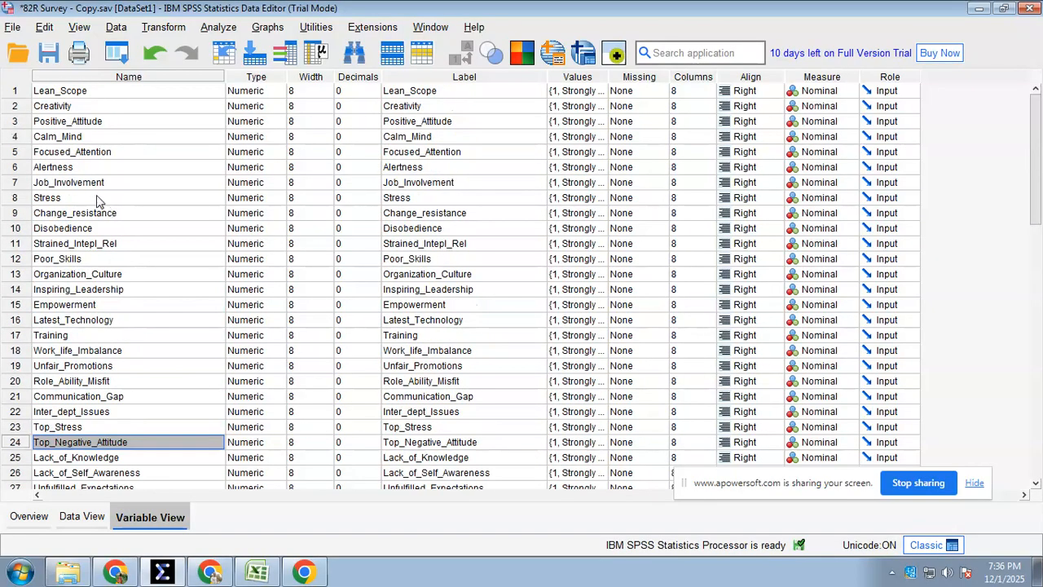
{"action": "left_click", "coordinate": [75, 200]}
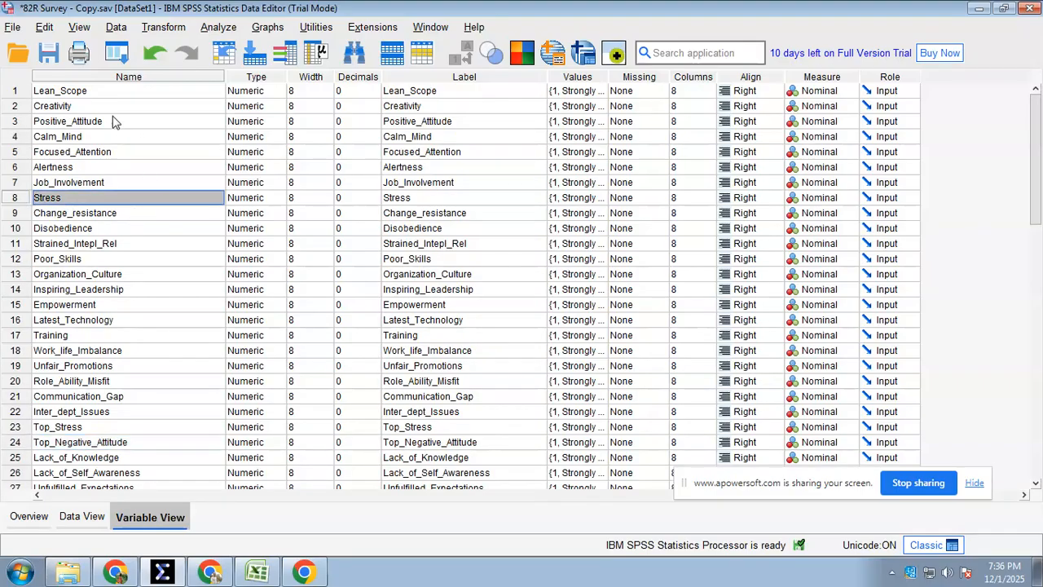
{"action": "left_click", "coordinate": [91, 122]}
{"action": "scroll", "coordinate": [185, 278], "scroll_direction": "down", "scroll_amount": 2}
Switch to 82 Survey 1Dec2025.xlsx in Excel and examine the repeated highlighted variables, selecting Variable 18 in the Workload row
{"action": "left_click", "coordinate": [258, 572]}
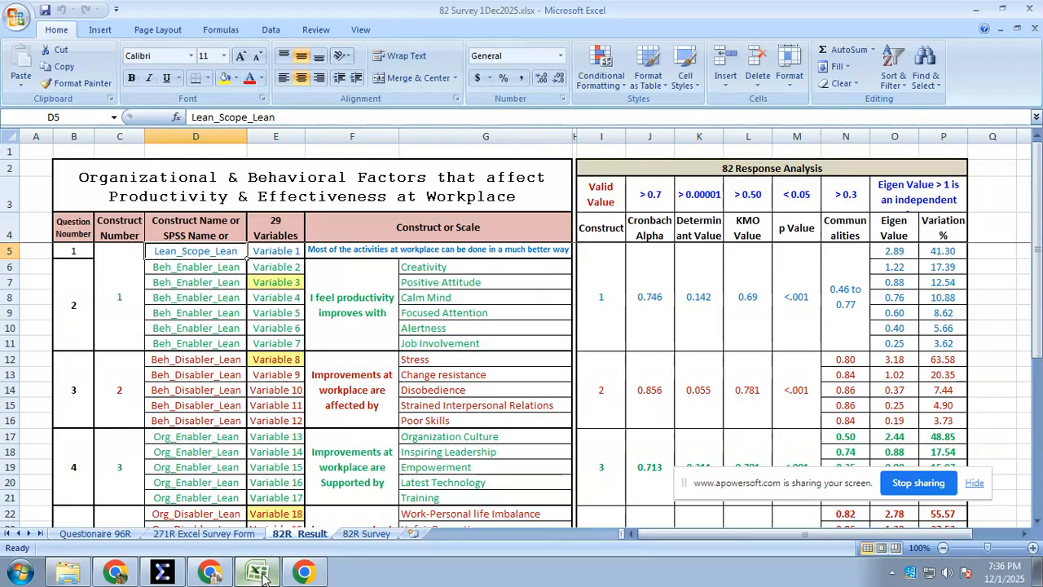
{"action": "scroll", "coordinate": [236, 368], "scroll_direction": "down", "scroll_amount": 4}
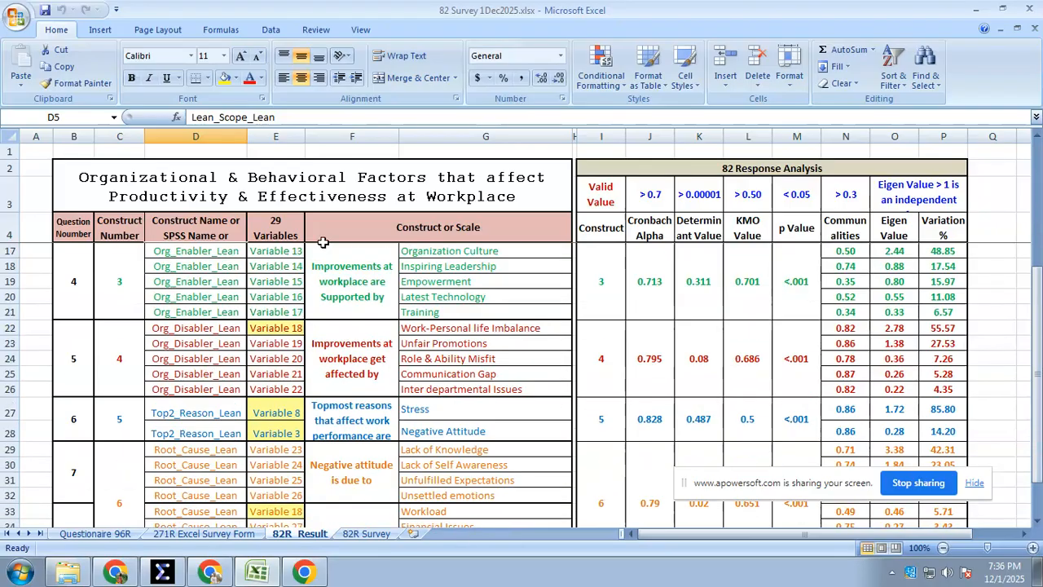
{"action": "scroll", "coordinate": [315, 371], "scroll_direction": "down", "scroll_amount": 3}
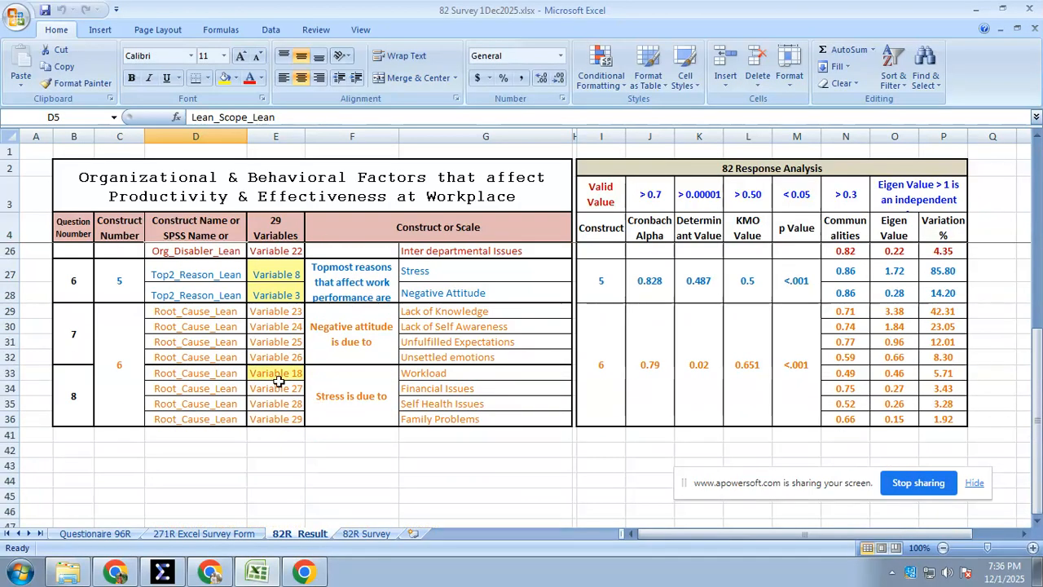
{"action": "left_click", "coordinate": [278, 381]}
{"action": "scroll", "coordinate": [277, 383], "scroll_direction": "up", "scroll_amount": 2}
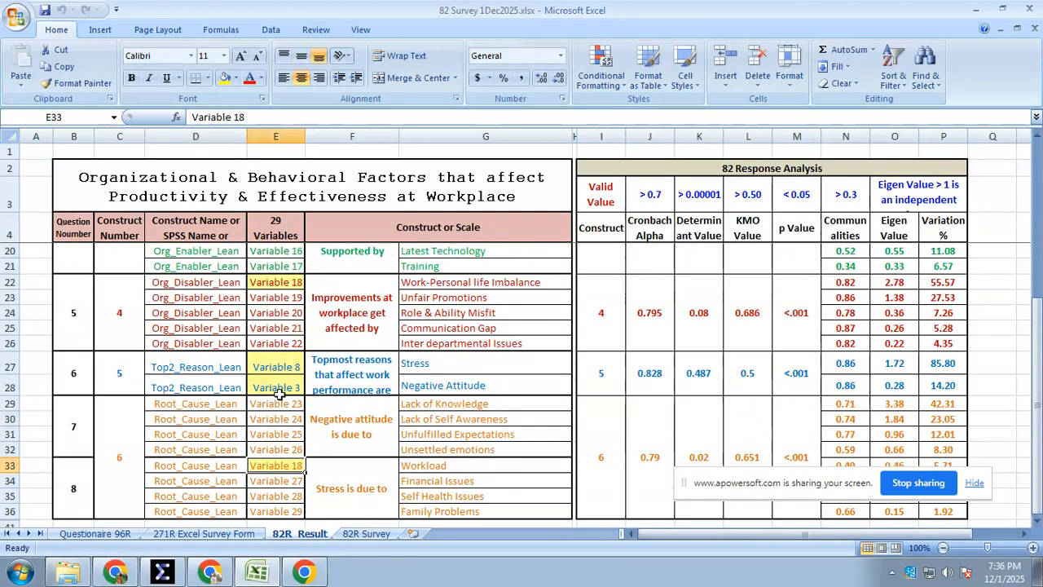
{"action": "scroll", "coordinate": [280, 393], "scroll_direction": "up", "scroll_amount": 5}
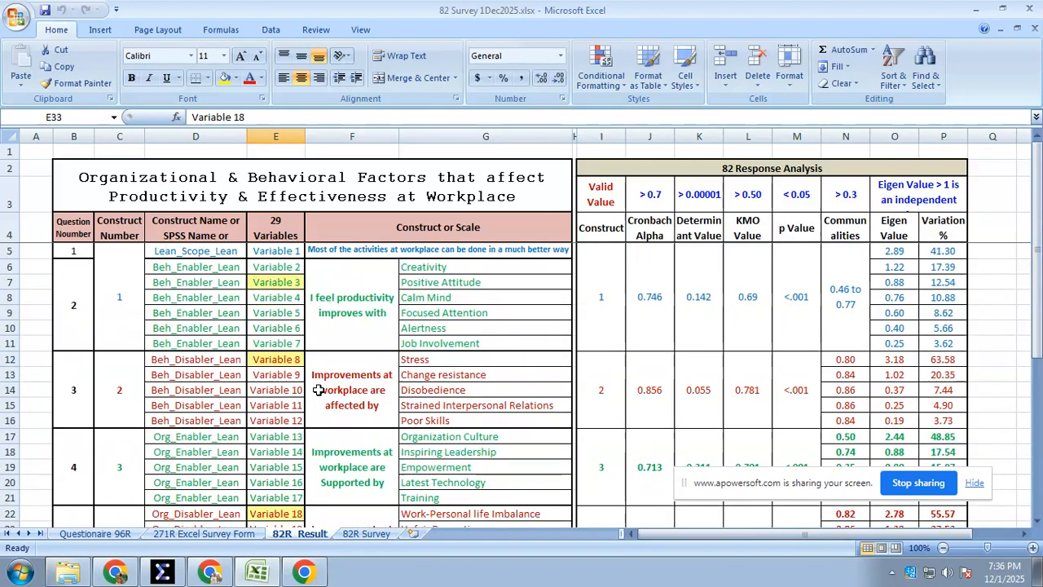
Review the 82R_Result constructs from the 'I feel productivity improves with' group onward and select construct 1 in the response analysis
{"action": "left_click", "coordinate": [350, 312]}
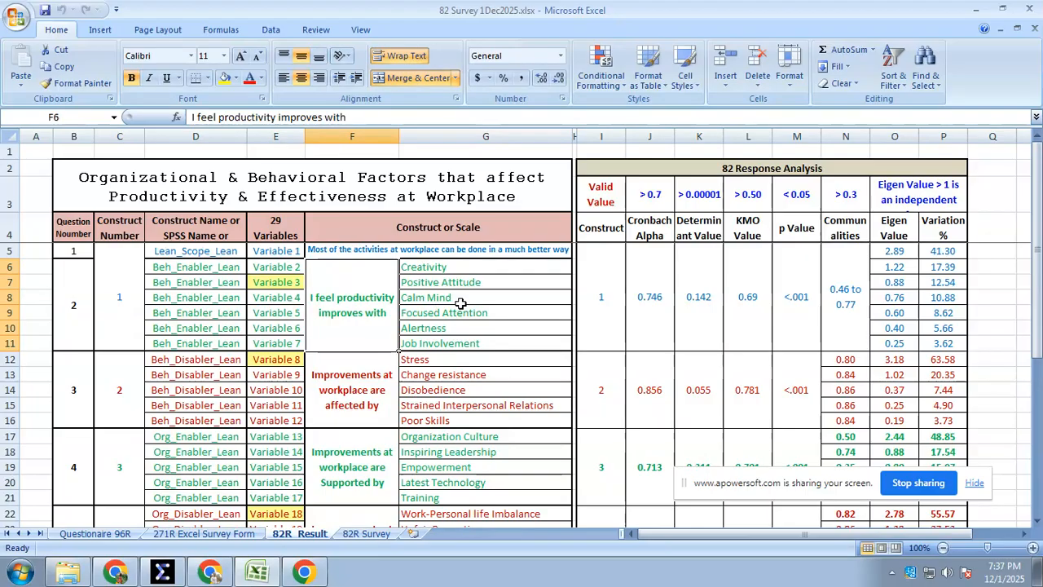
{"action": "scroll", "coordinate": [471, 300], "scroll_direction": "down", "scroll_amount": 7}
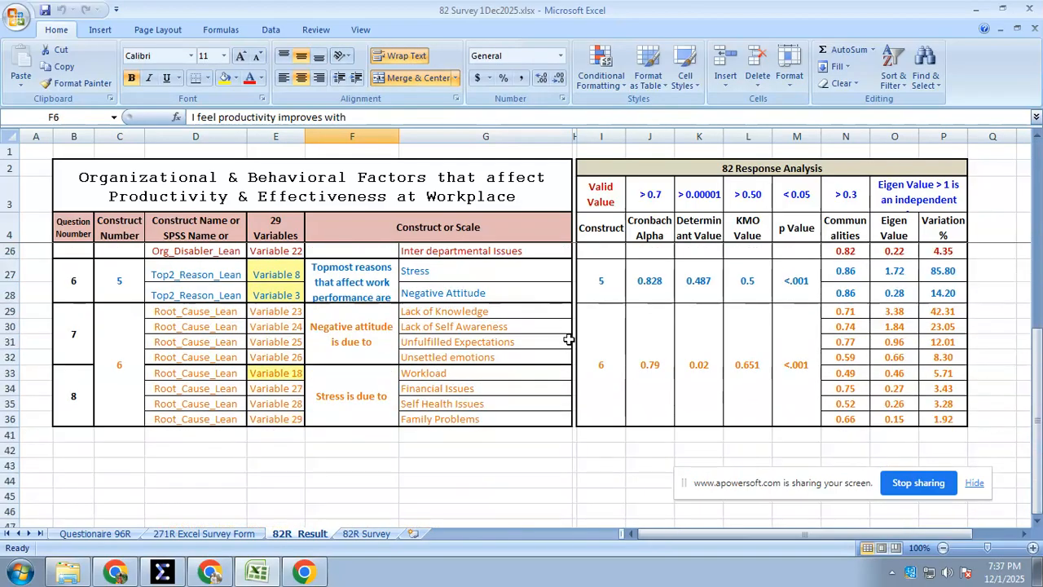
{"action": "scroll", "coordinate": [570, 383], "scroll_direction": "up", "scroll_amount": 7}
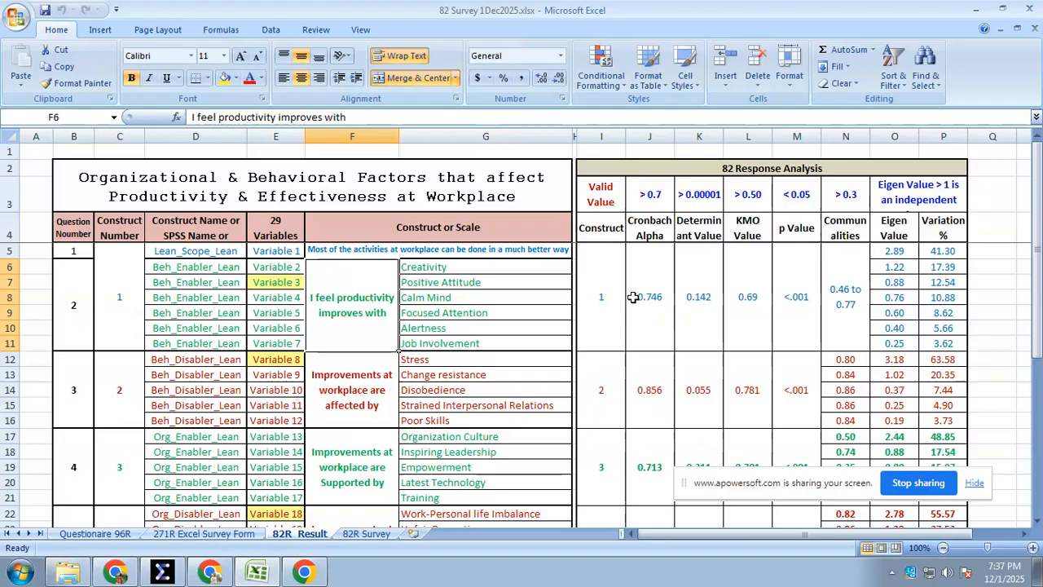
{"action": "left_click", "coordinate": [606, 292]}
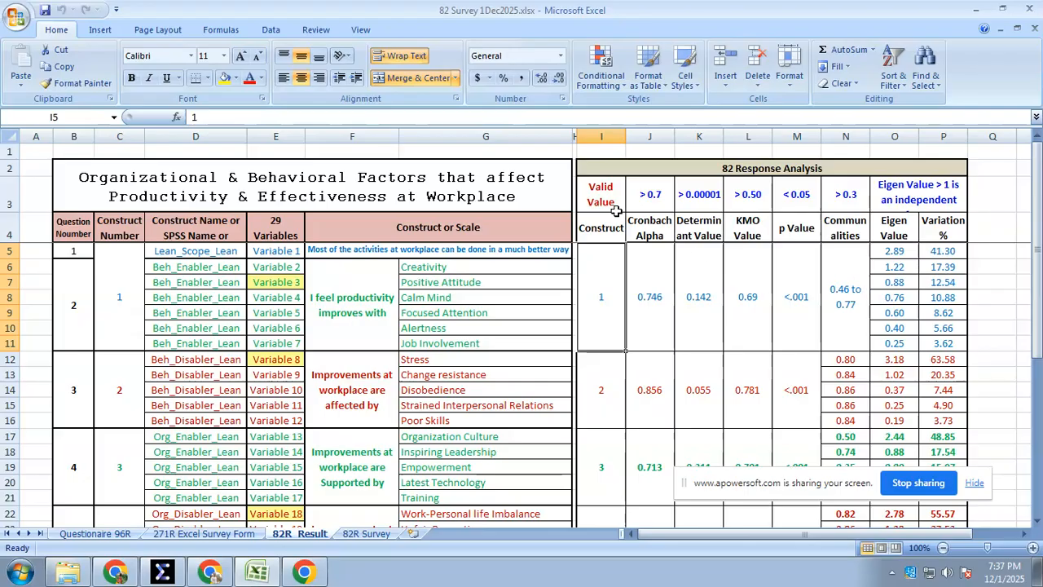
Examine the Valid Value thresholds in row 3 of the 82 Response Analysis table, including the Cronbach Alpha limit
{"action": "left_click_drag", "start_coordinate": [601, 195], "coordinate": [896, 204]}
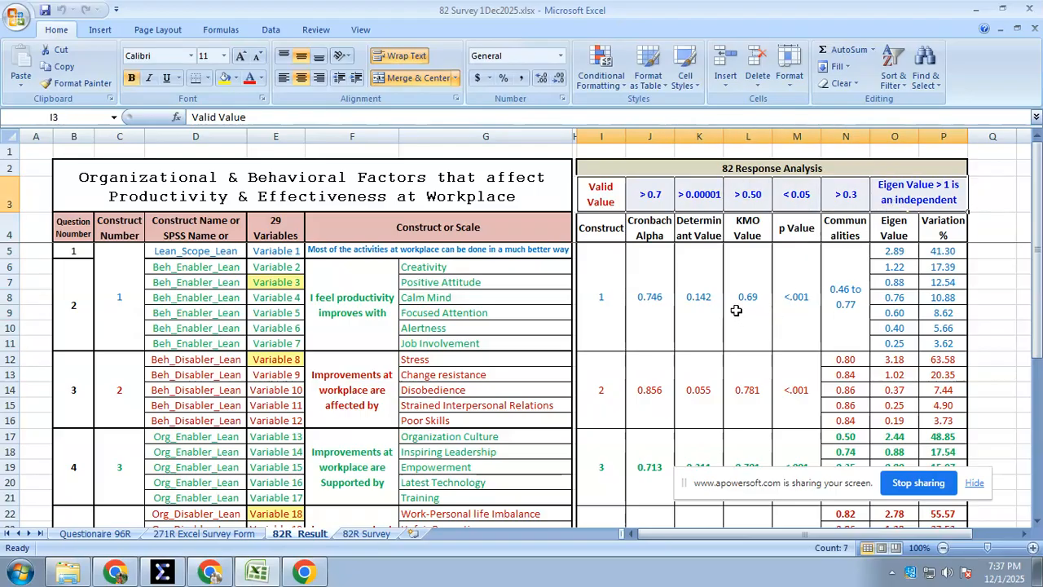
{"action": "left_click", "coordinate": [650, 199]}
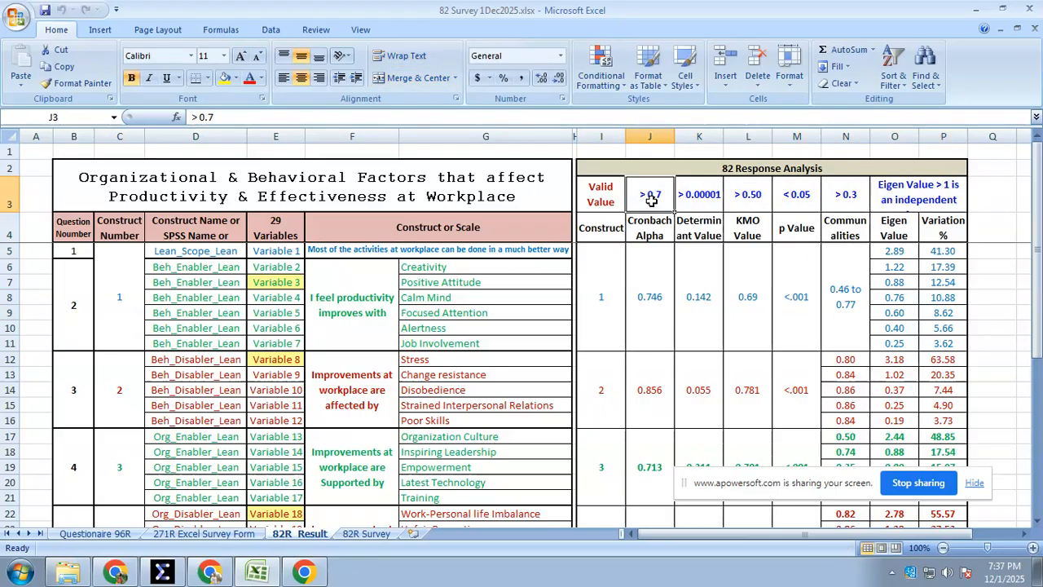
{"action": "left_click", "coordinate": [757, 169]}
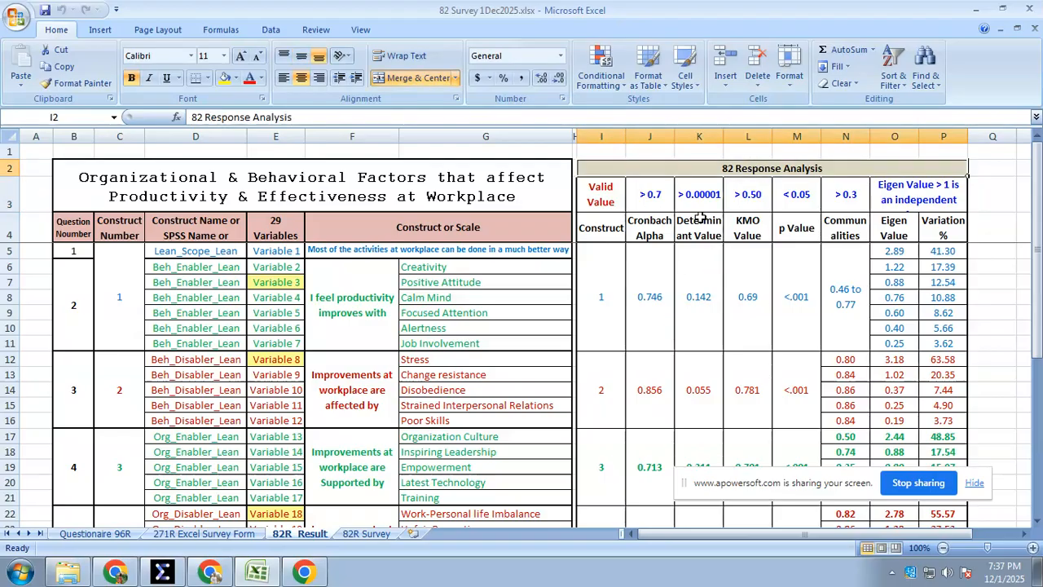
{"action": "left_click", "coordinate": [602, 196]}
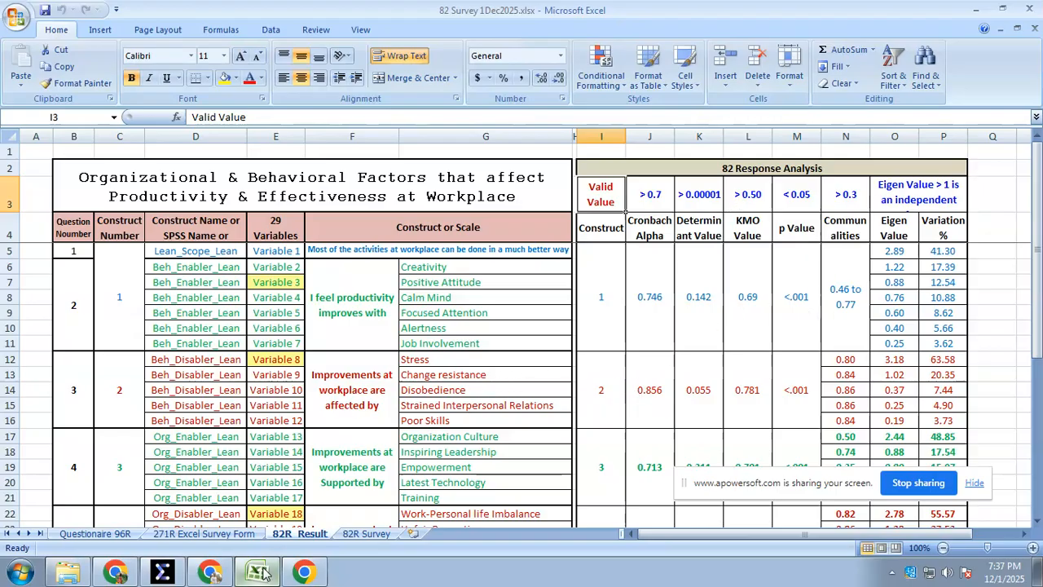
Switch to the SPSS Data Editor, show the Data View and select the row of case 82
{"action": "left_click", "coordinate": [162, 572]}
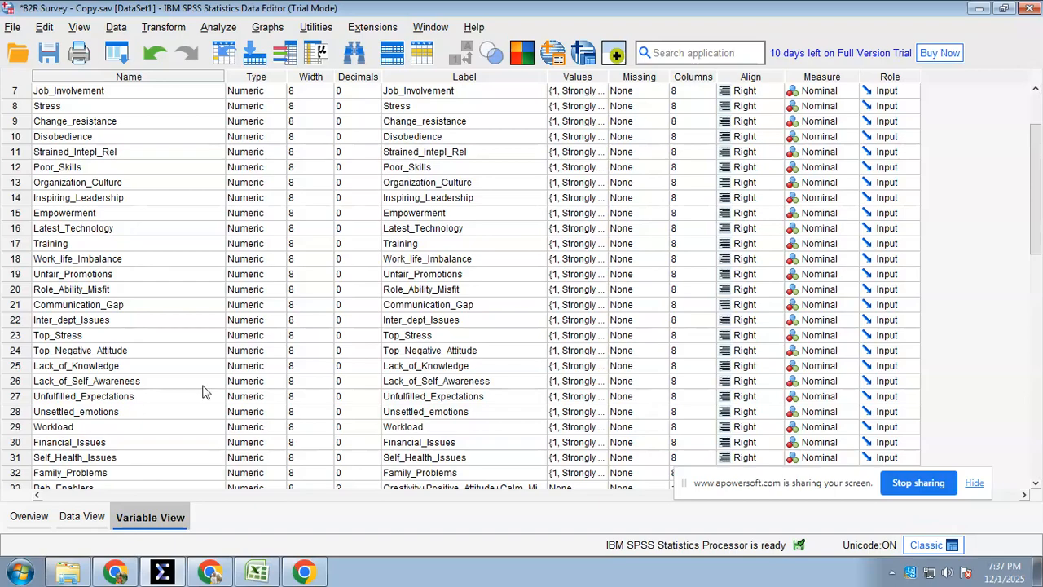
{"action": "left_click", "coordinate": [86, 518]}
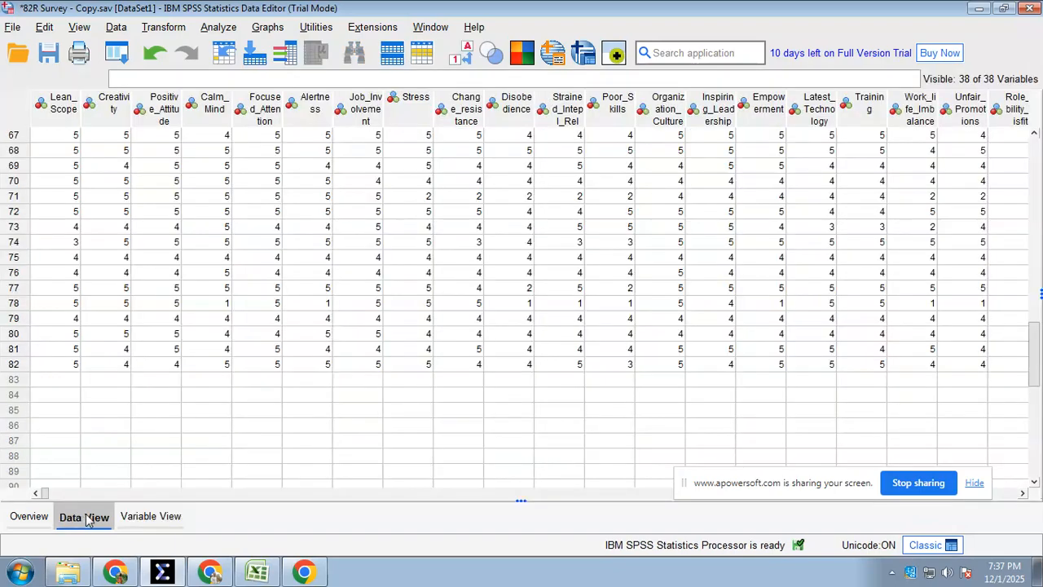
{"action": "left_click", "coordinate": [14, 364]}
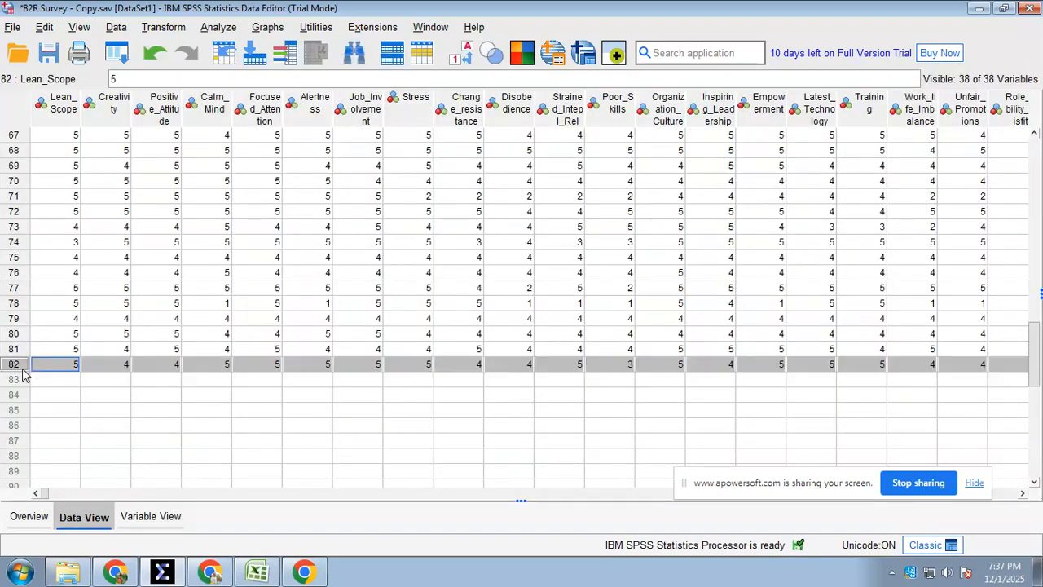
Clear the data of all cases in the columns from Lean_Scope through Family_Problems
{"action": "scroll", "coordinate": [84, 382], "scroll_direction": "up", "scroll_amount": 1}
{"action": "left_click_drag", "start_coordinate": [72, 412], "coordinate": [941, 92]}
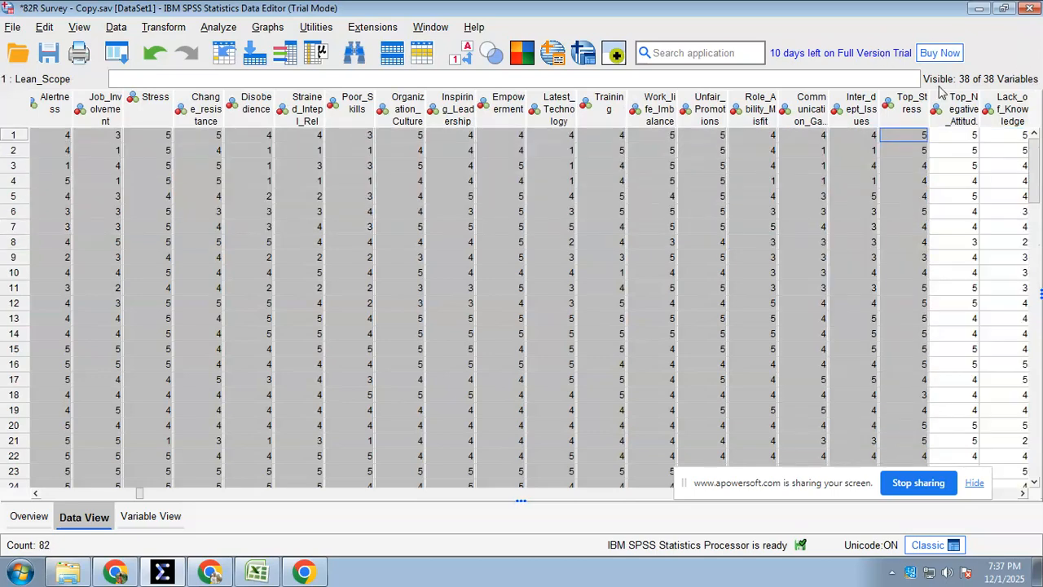
{"action": "left_click_drag", "start_coordinate": [1036, 127], "coordinate": [1036, 104]}
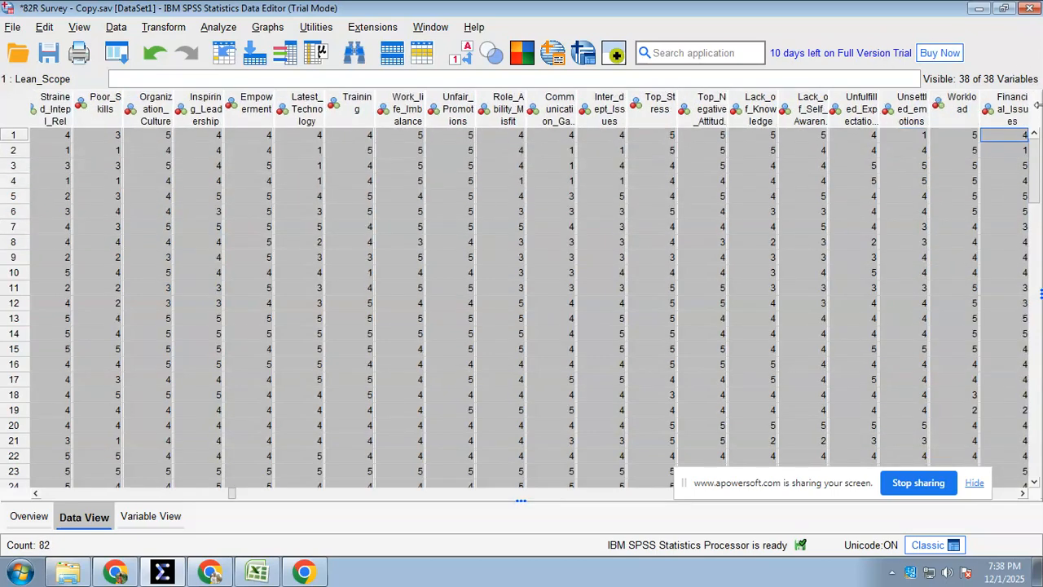
{"action": "left_click_drag", "start_coordinate": [843, 114], "coordinate": [1037, 97]}
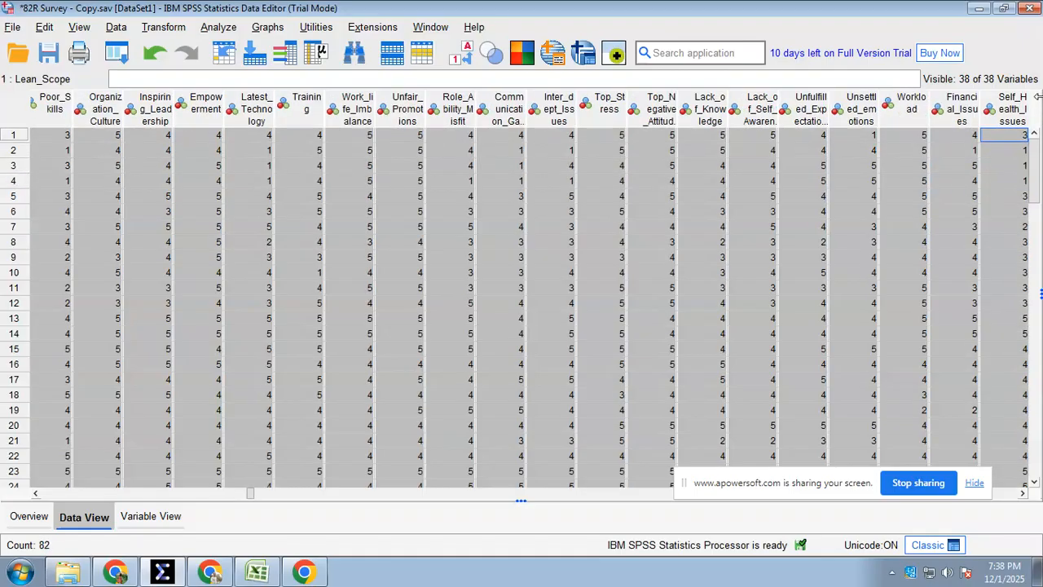
{"action": "left_click_drag", "start_coordinate": [1013, 37], "coordinate": [599, 142]}
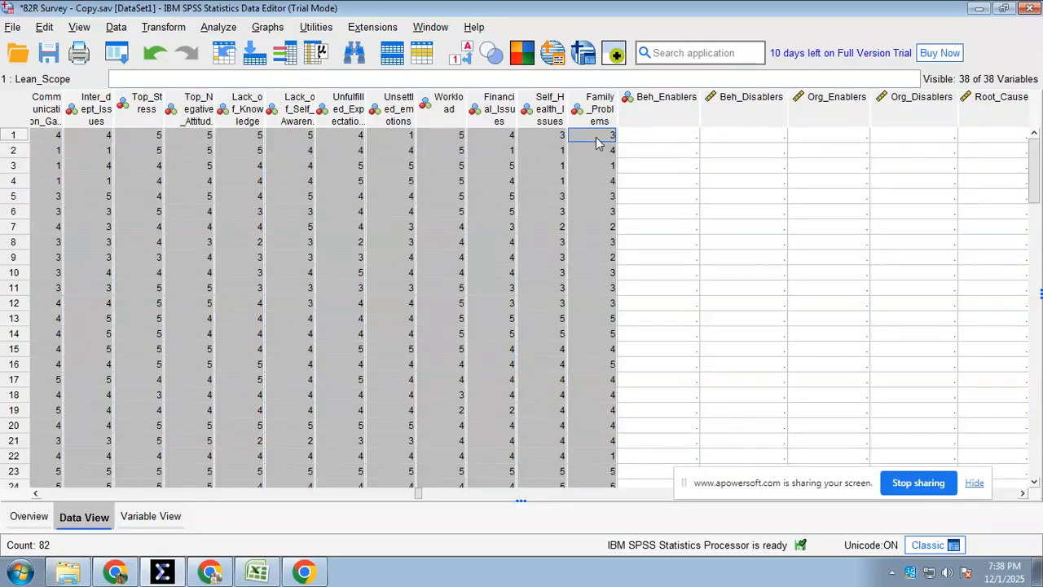
{"action": "key", "text": "Delete"}
Switch to Excel and copy the survey responses in G3:AL84 of the 82R Survey sheet
{"action": "left_click", "coordinate": [259, 570]}
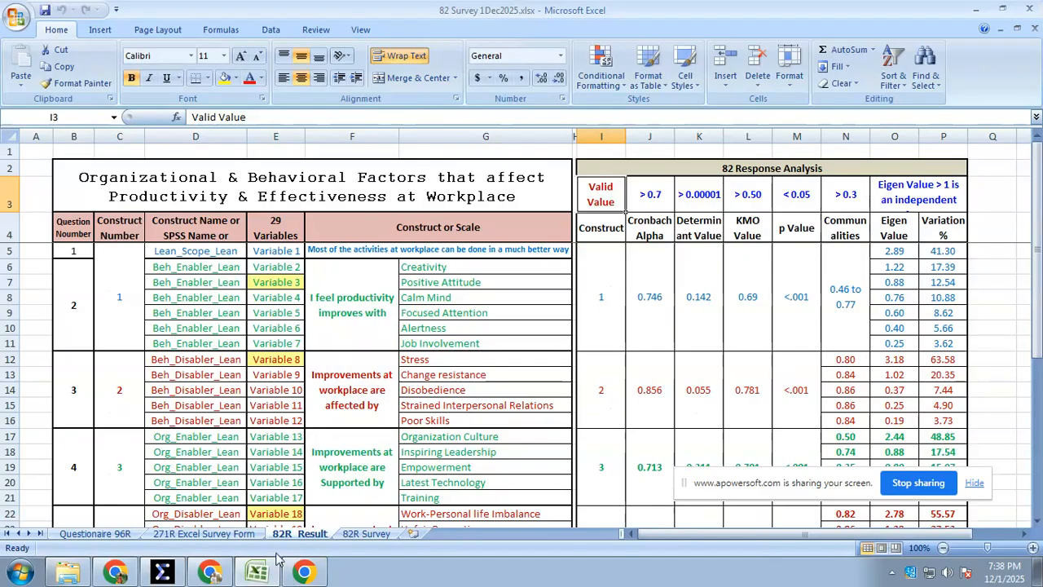
{"action": "left_click", "coordinate": [366, 533]}
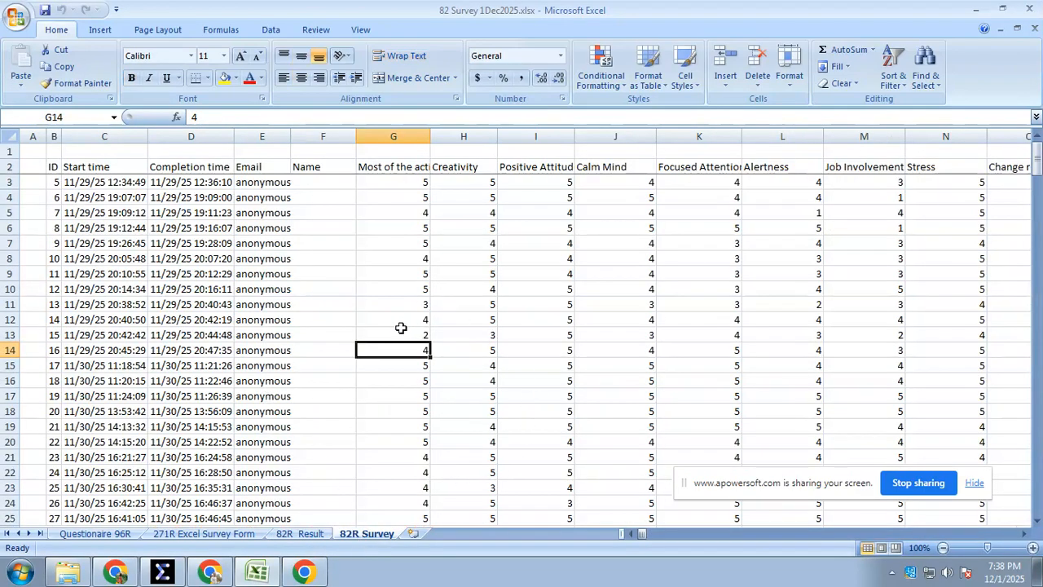
{"action": "left_click_drag", "start_coordinate": [385, 183], "coordinate": [583, 206]}
{"action": "scroll", "coordinate": [596, 268], "scroll_direction": "up", "scroll_amount": 6}
{"action": "left_click_drag", "start_coordinate": [285, 396], "coordinate": [660, 352]}
{"action": "left_click_drag", "start_coordinate": [289, 384], "coordinate": [310, 183]}
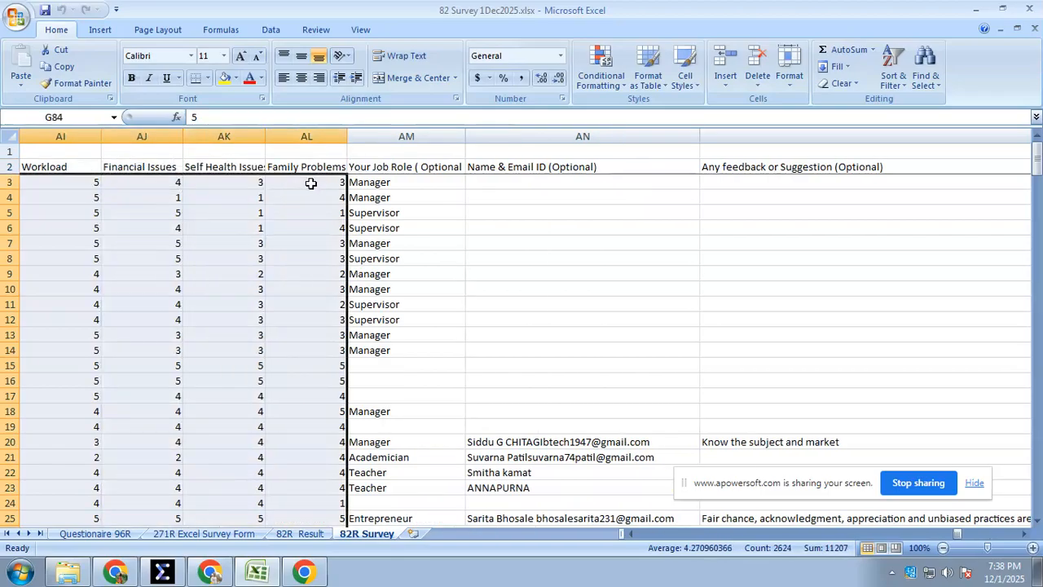
{"action": "right_click", "coordinate": [310, 184]}
{"action": "left_click", "coordinate": [346, 210]}
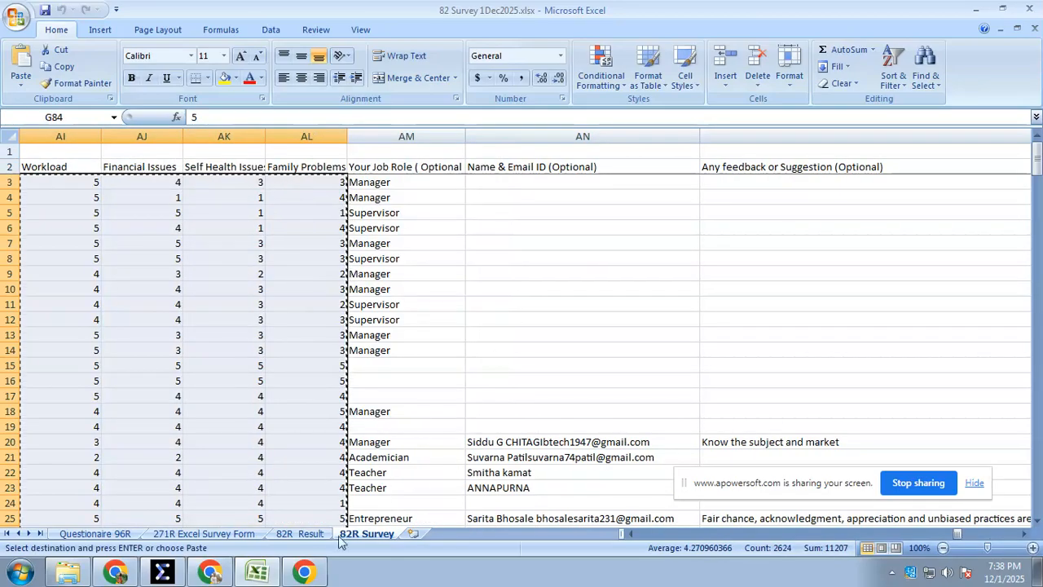
Switch back to the SPSS Data Editor and paste the copied responses starting at case 1 of Lean_Scope
{"action": "left_click", "coordinate": [312, 571]}
{"action": "left_click", "coordinate": [184, 576]}
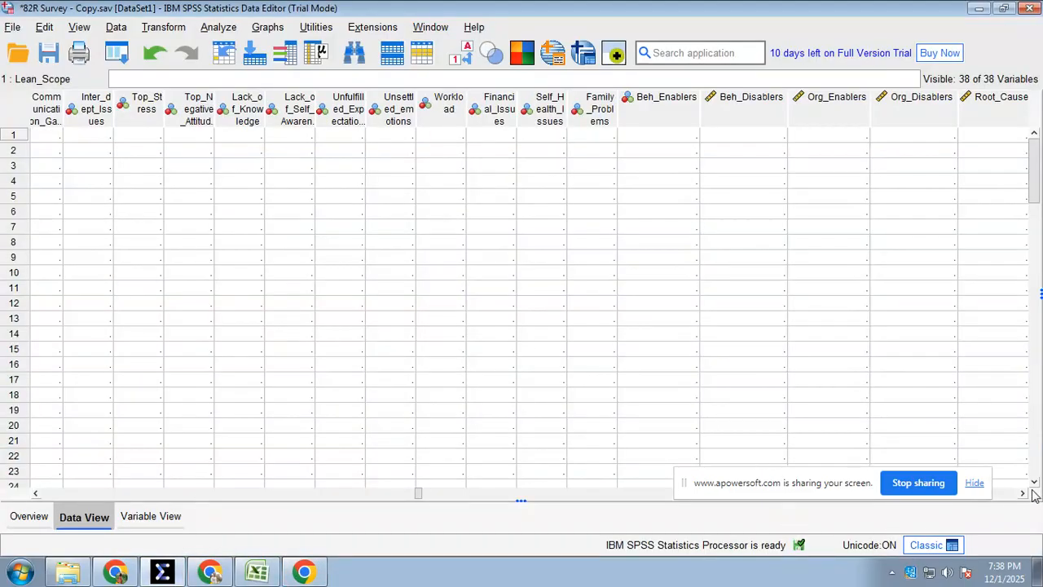
{"action": "left_click", "coordinate": [51, 136]}
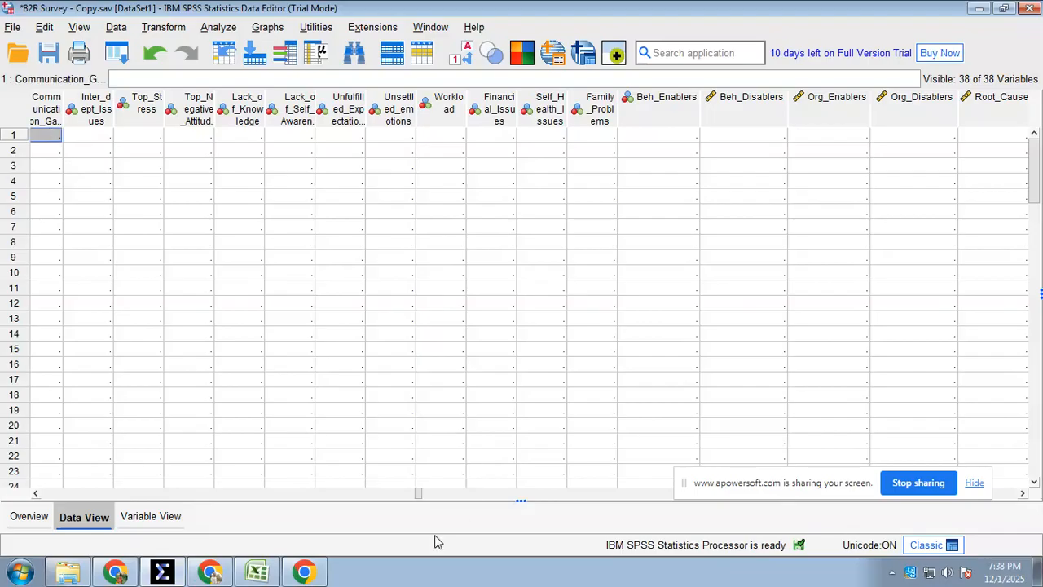
{"action": "left_click_drag", "start_coordinate": [415, 499], "coordinate": [45, 477]}
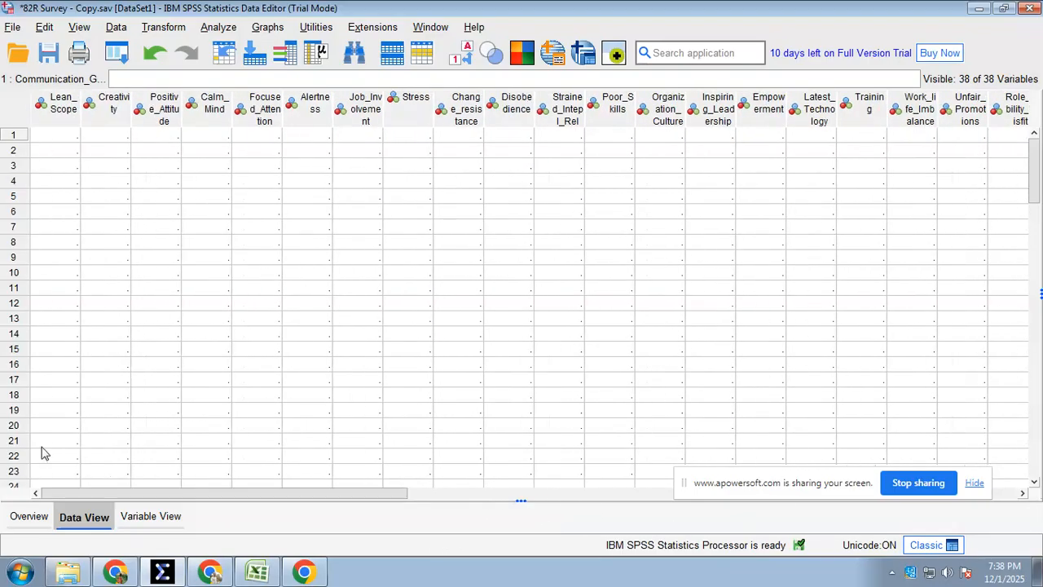
{"action": "left_click", "coordinate": [53, 136]}
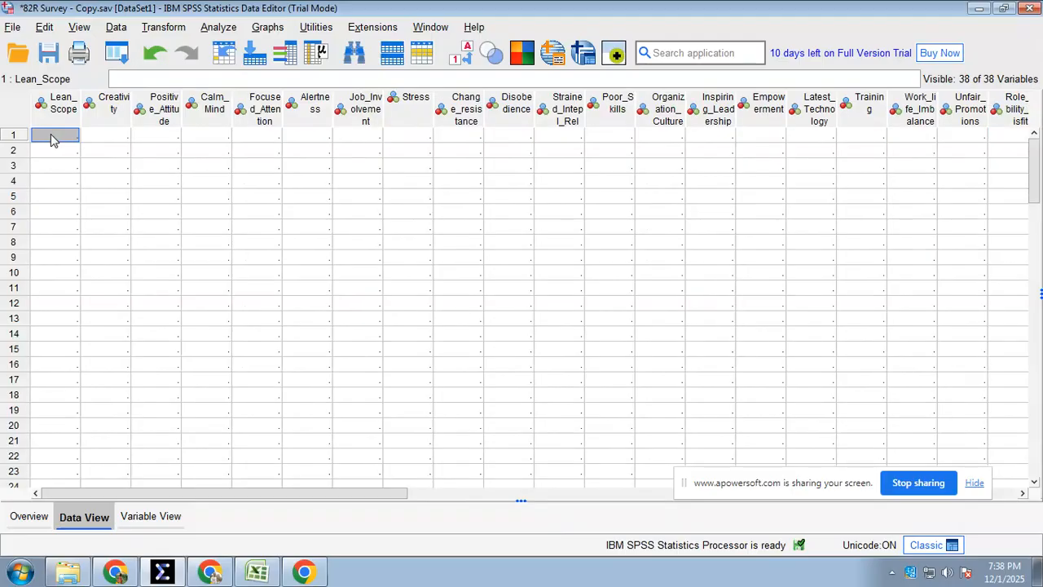
{"action": "right_click", "coordinate": [109, 160]}
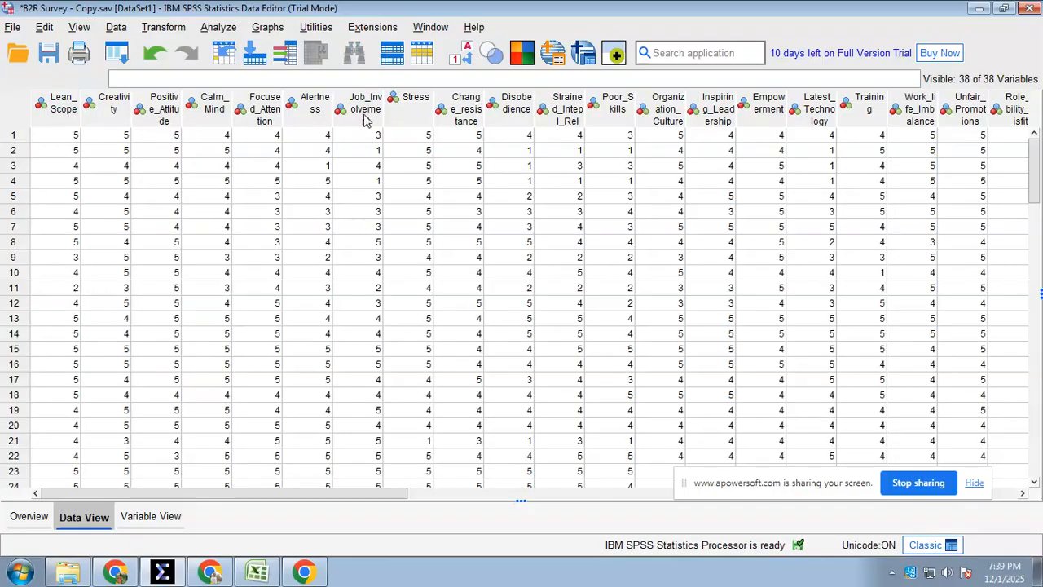
Check the variable definitions in Variable View, then inspect the pasted responses in Data View down to the last case
{"action": "left_click", "coordinate": [163, 521]}
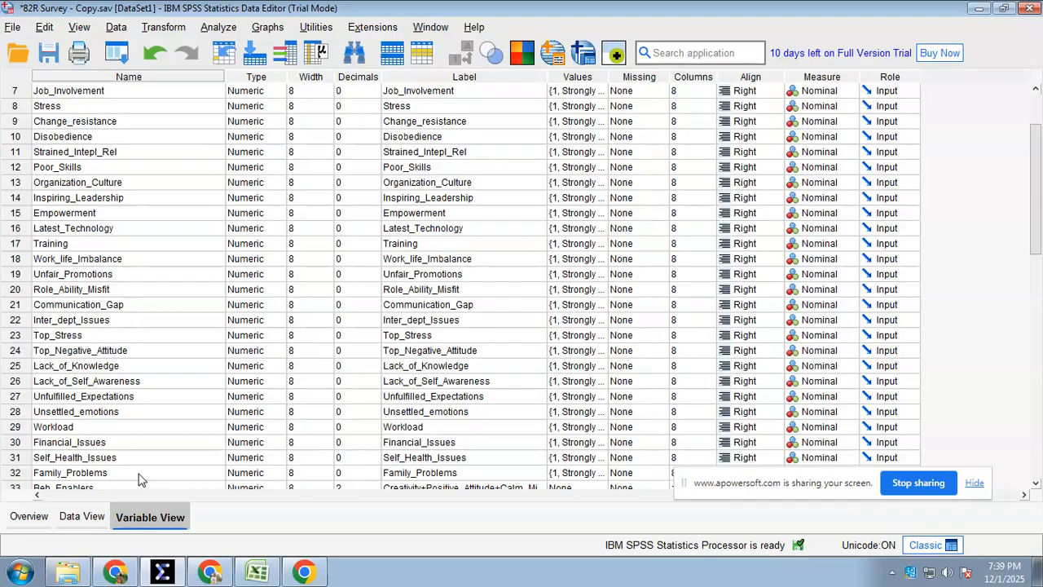
{"action": "left_click", "coordinate": [85, 518]}
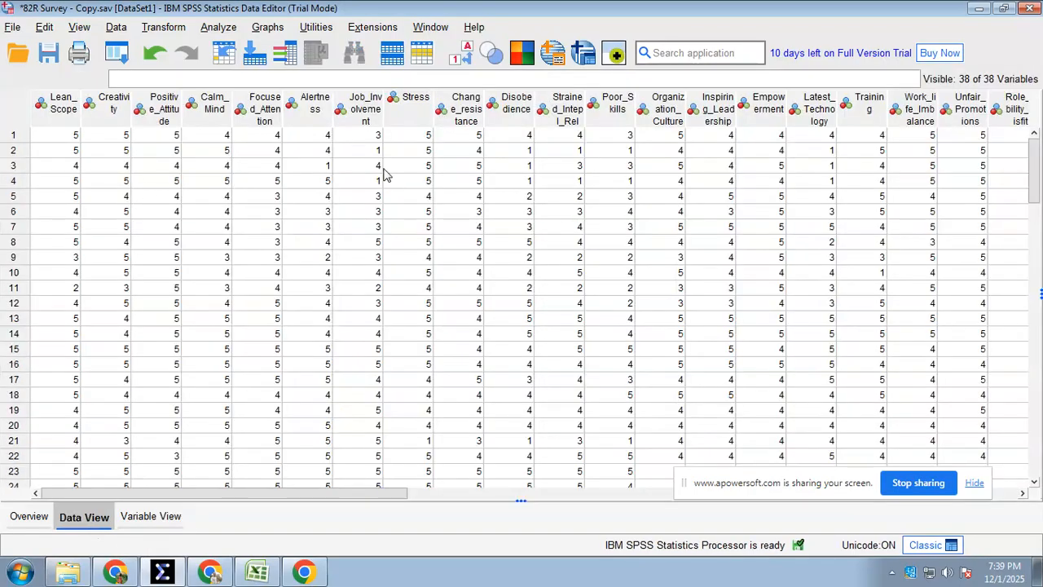
{"action": "left_click_drag", "start_coordinate": [324, 494], "coordinate": [307, 530]}
{"action": "scroll", "coordinate": [324, 407], "scroll_direction": "down", "scroll_amount": 7}
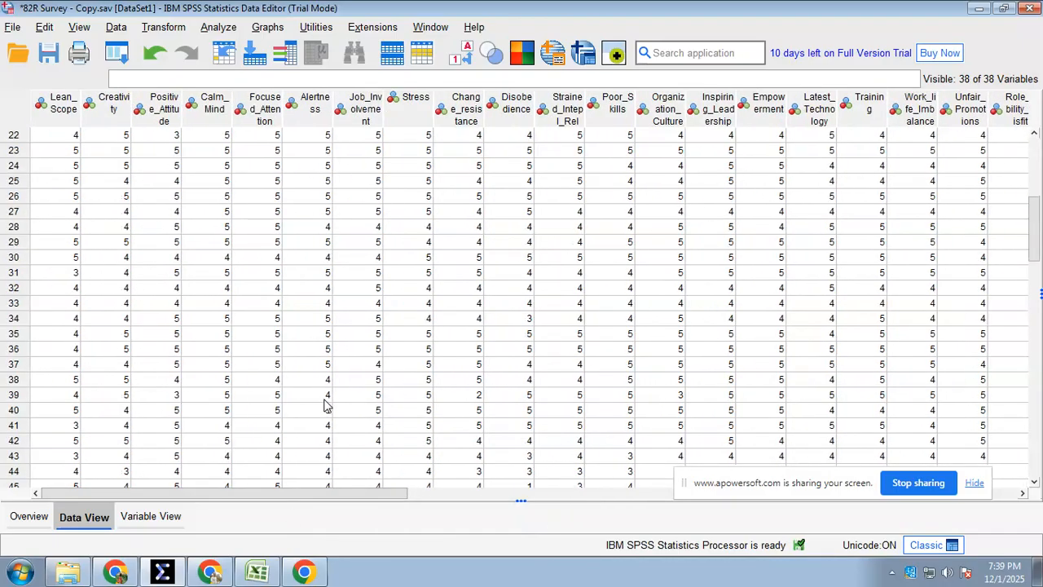
{"action": "scroll", "coordinate": [326, 403], "scroll_direction": "down", "scroll_amount": 20}
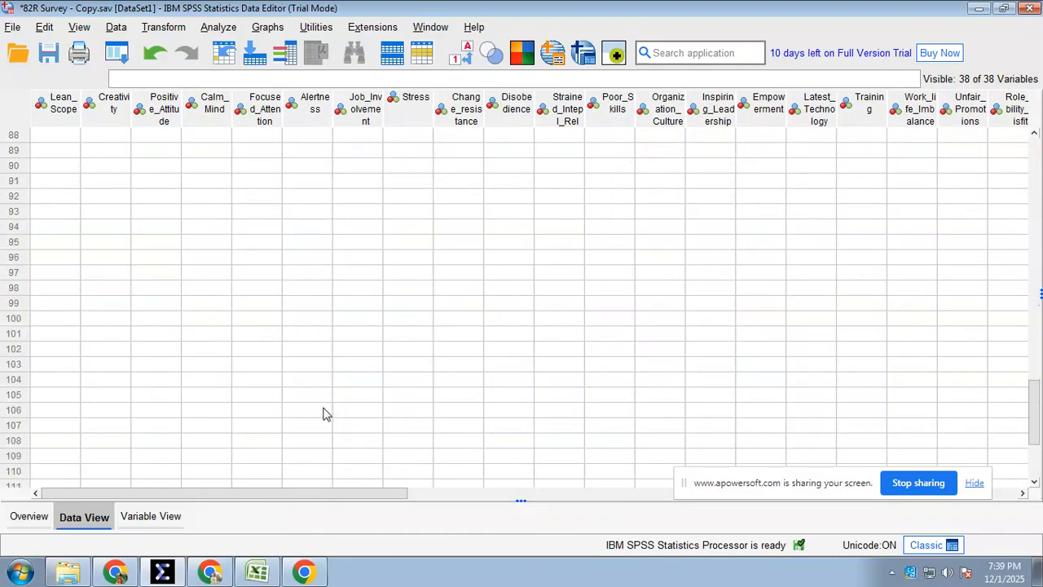
{"action": "scroll", "coordinate": [329, 410], "scroll_direction": "up", "scroll_amount": 9}
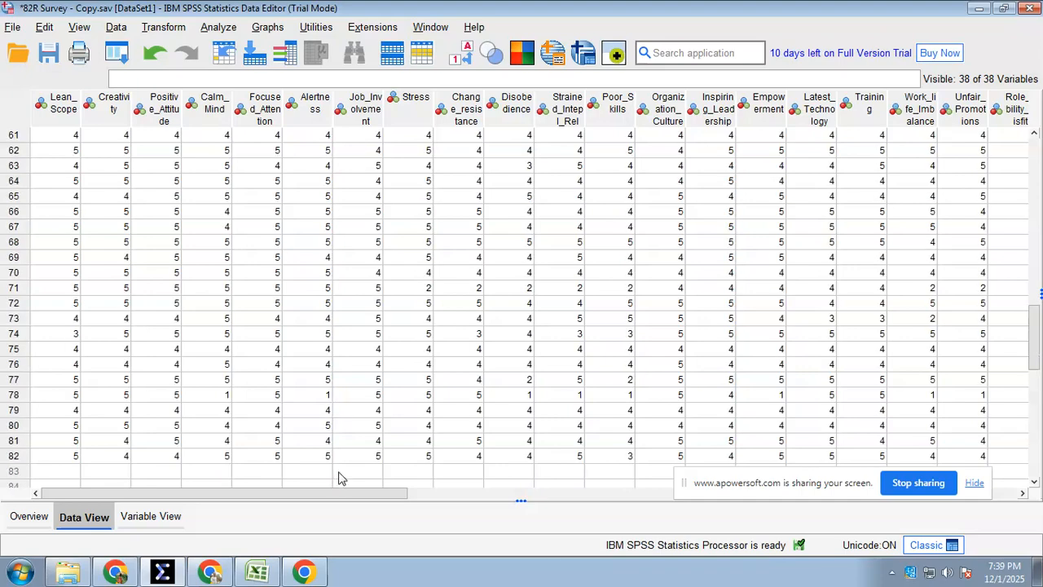
Switch to Excel and examine the construct 1 row of the 82 Response Analysis table on the 82R Result sheet
{"action": "left_click", "coordinate": [259, 572]}
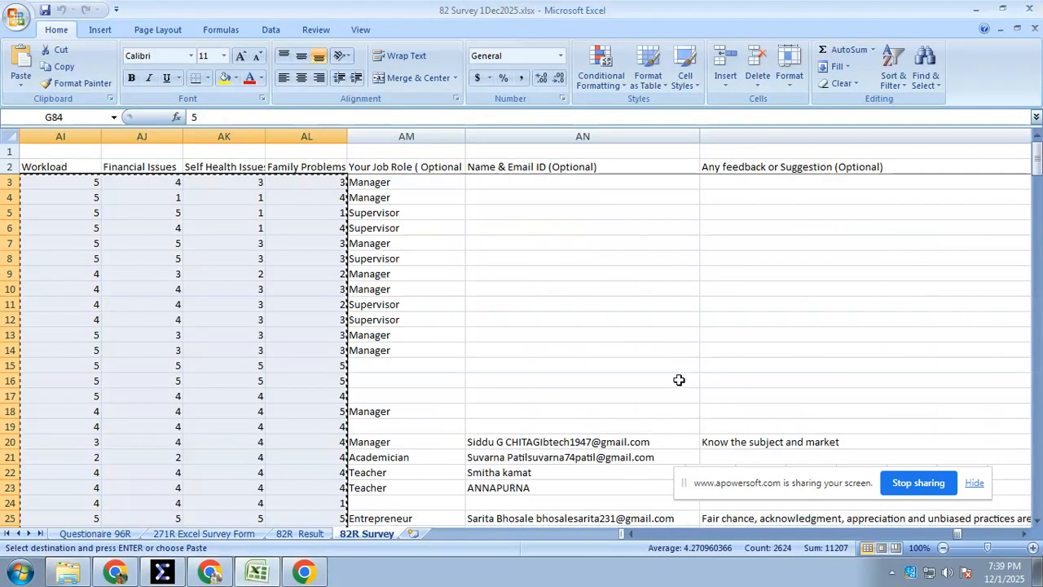
{"action": "left_click", "coordinate": [295, 533]}
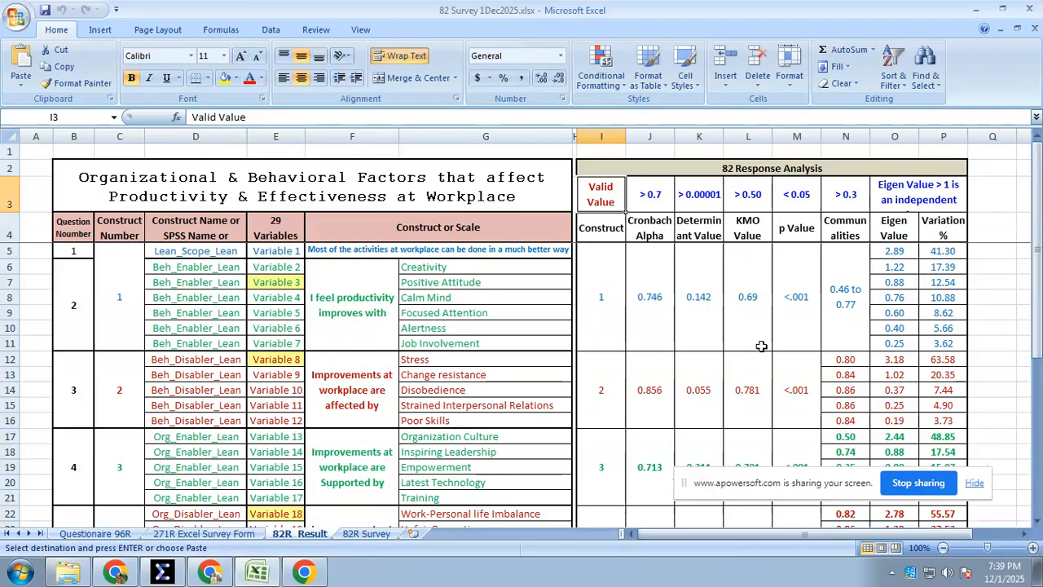
{"action": "left_click", "coordinate": [701, 326]}
{"action": "left_click", "coordinate": [608, 302]}
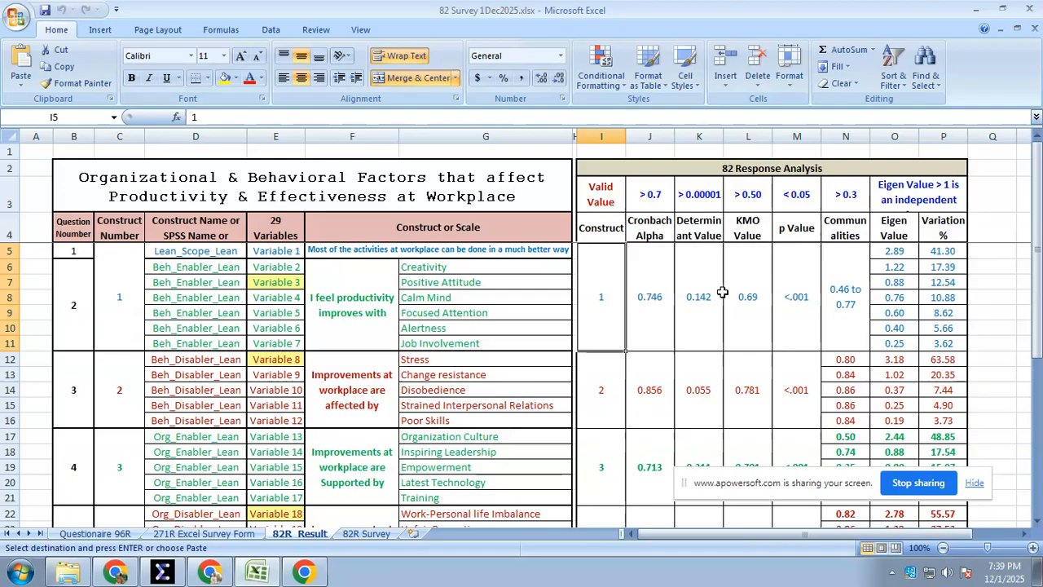
{"action": "left_click_drag", "start_coordinate": [708, 293], "coordinate": [929, 287]}
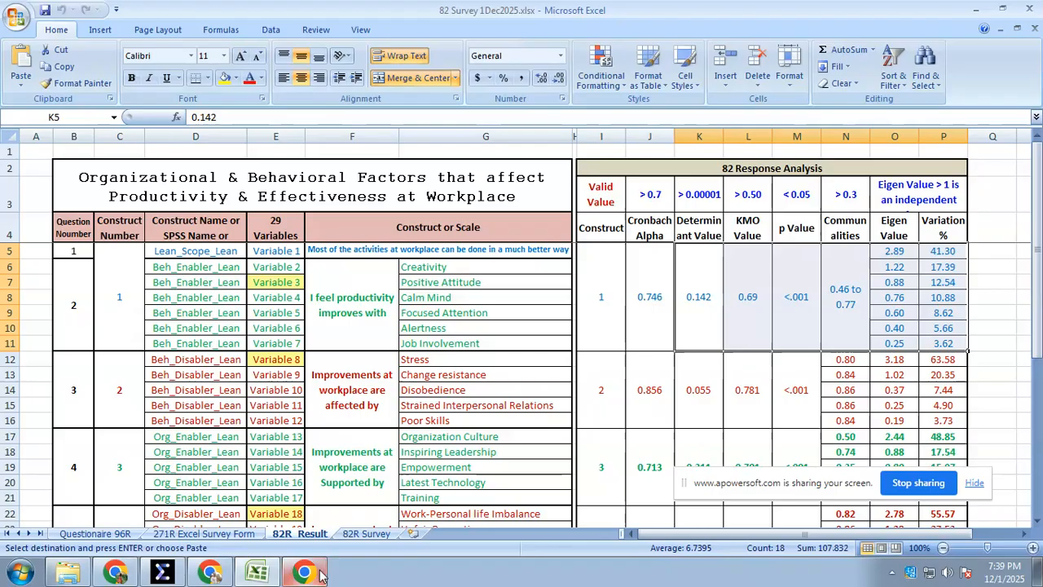
Switch to the SPSS Data Editor, open Reliability Analysis and remove all variables from its items
{"action": "left_click", "coordinate": [162, 574]}
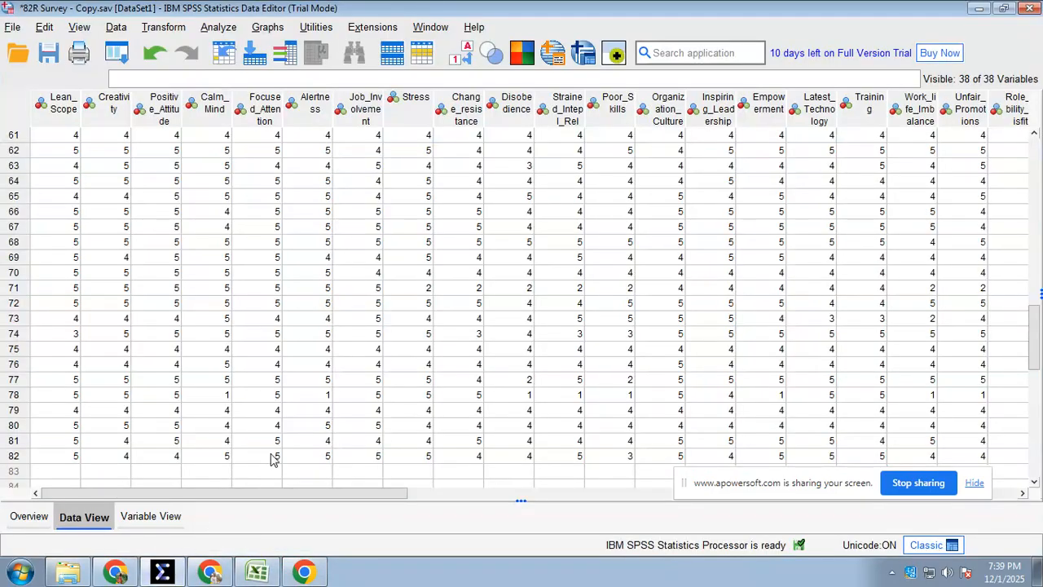
{"action": "left_click", "coordinate": [218, 27]}
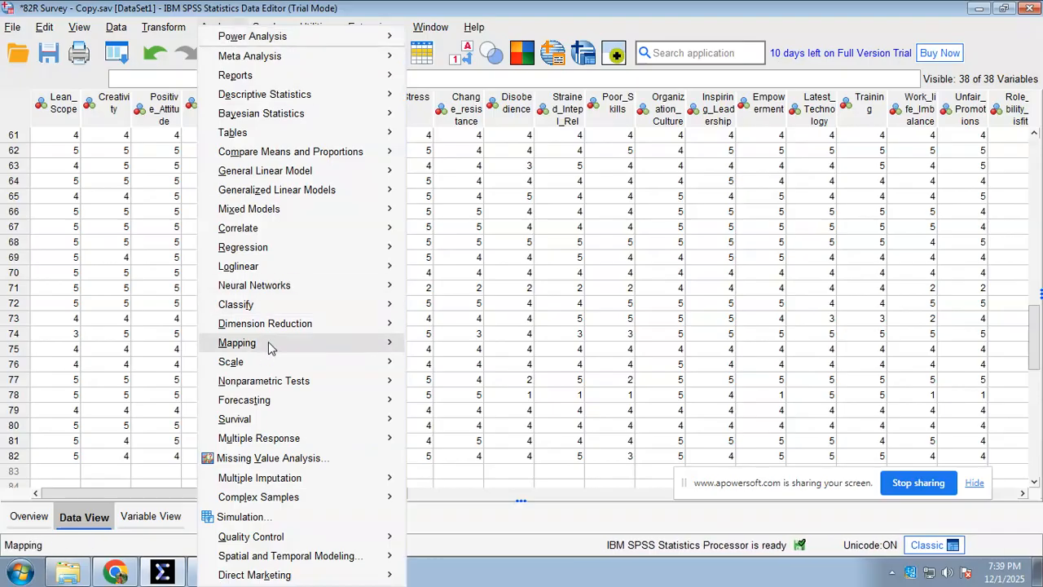
{"action": "mouse_move", "coordinate": [272, 363]}
{"action": "left_click", "coordinate": [465, 365]}
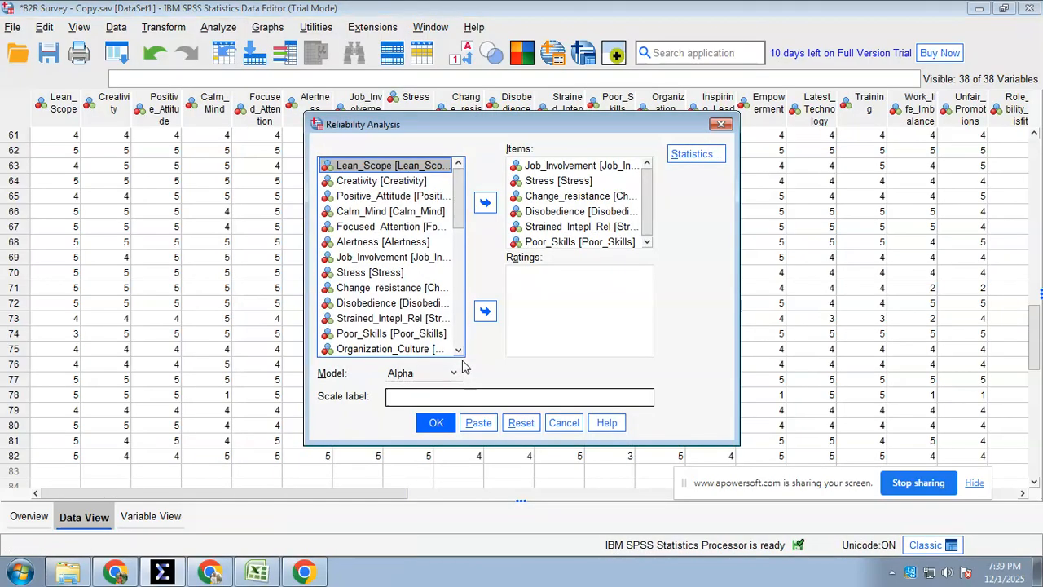
{"action": "left_click", "coordinate": [567, 212]}
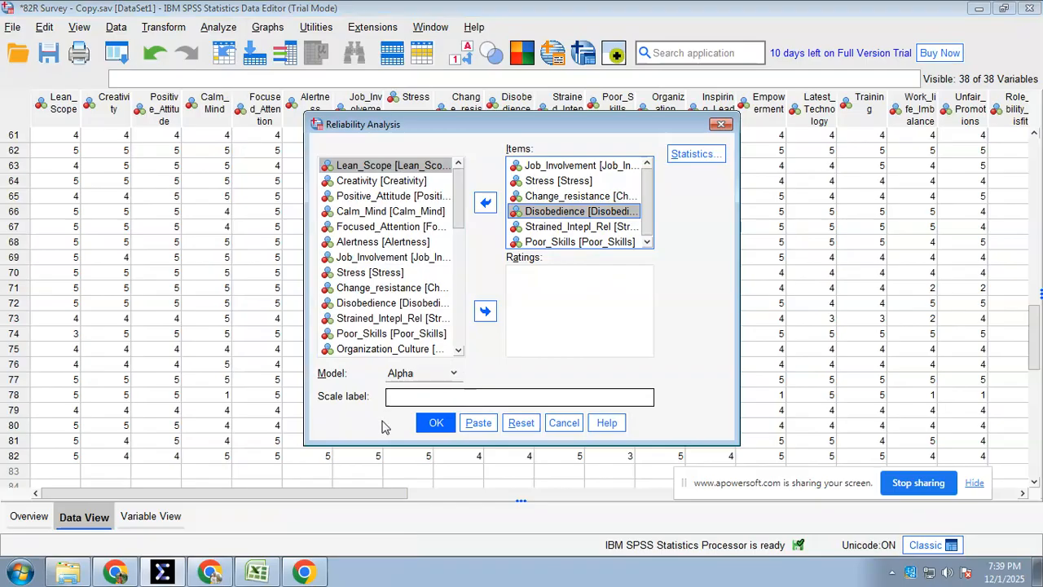
{"action": "key", "text": "ctrl+a"}
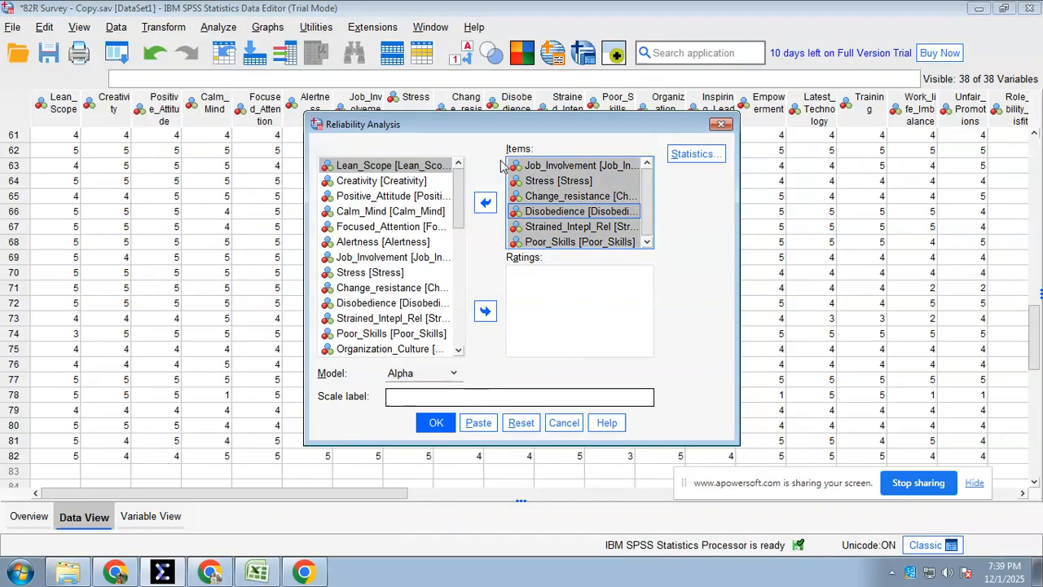
{"action": "left_click", "coordinate": [486, 204]}
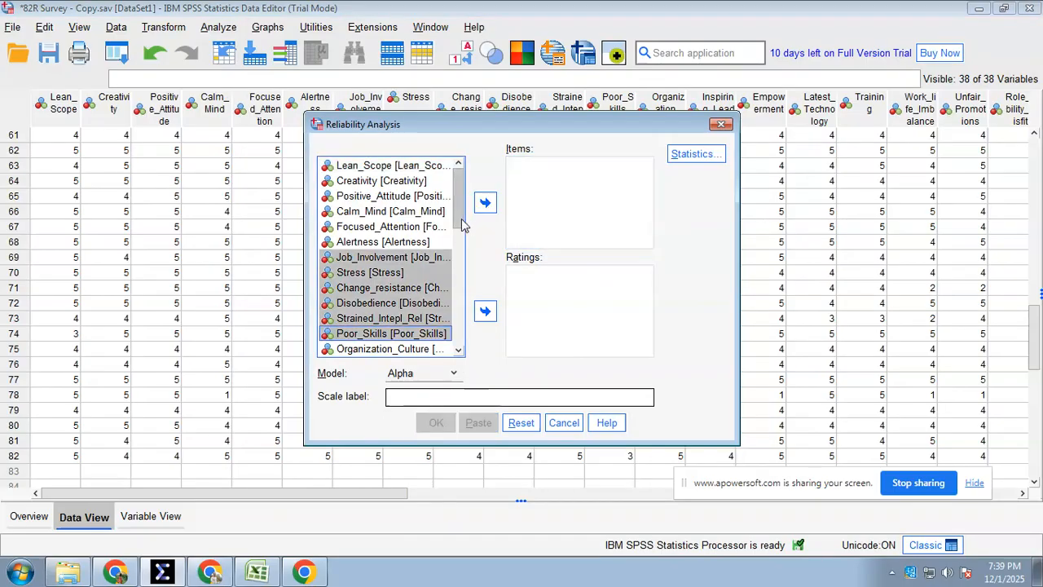
Run the Alpha reliability analysis on Lean_Scope through Job_Involvement with the Scale if item deleted statistic
{"action": "left_click_drag", "start_coordinate": [388, 168], "coordinate": [381, 183]}
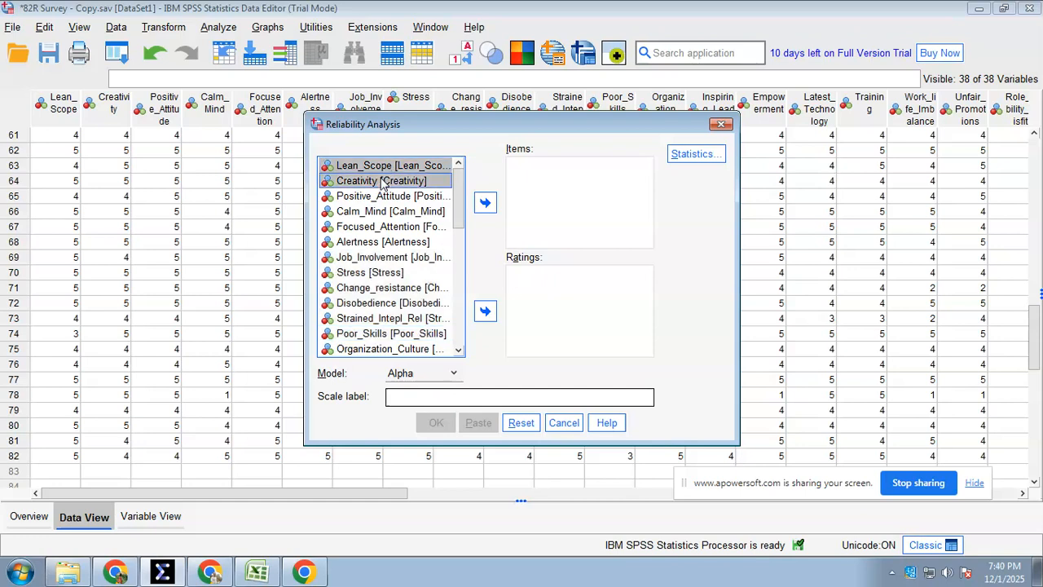
{"action": "left_click", "coordinate": [368, 259], "text": "shift"}
{"action": "left_click", "coordinate": [485, 204]}
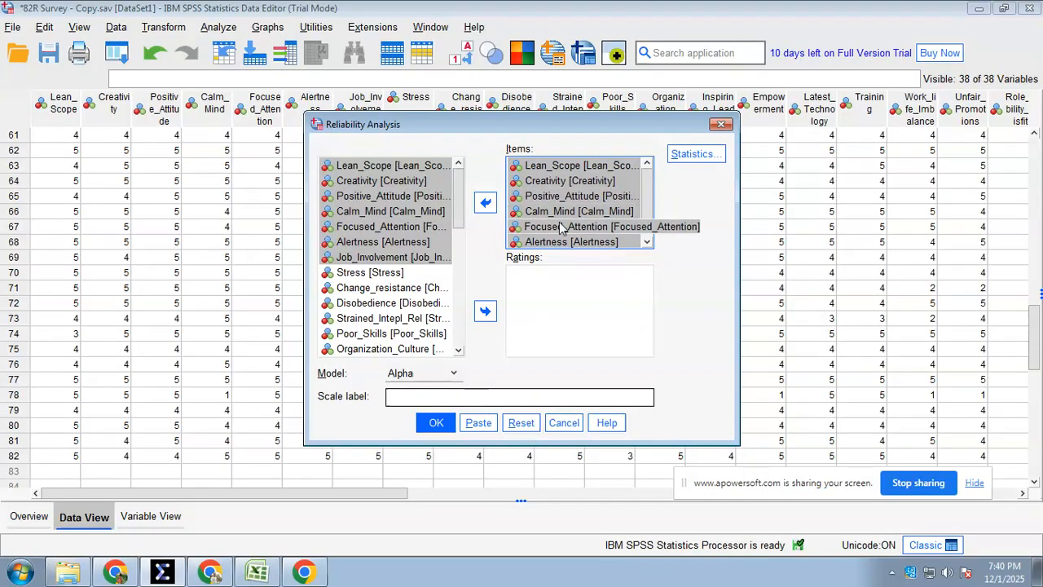
{"action": "left_click", "coordinate": [694, 156]}
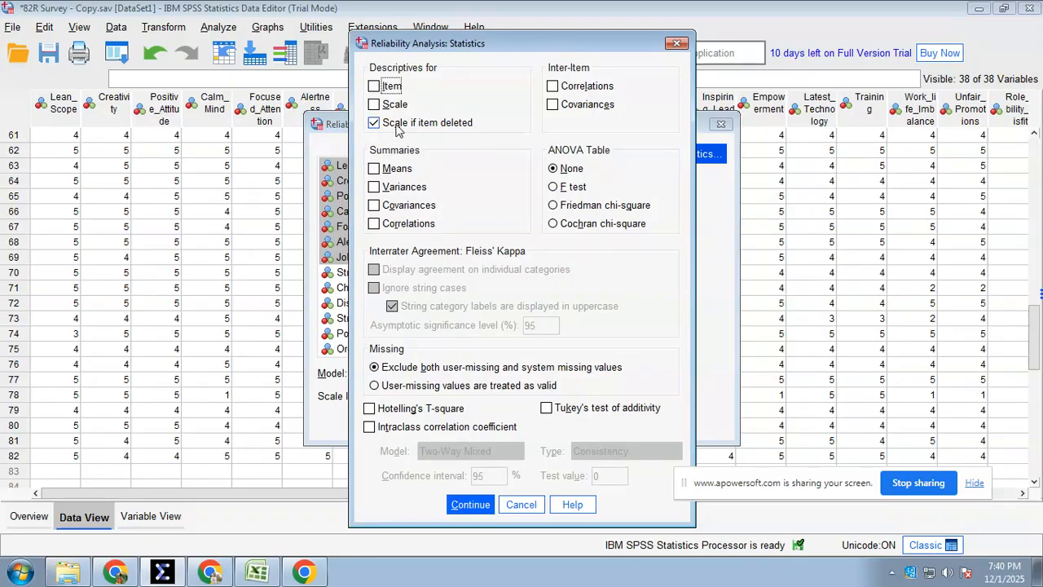
{"action": "left_click", "coordinate": [475, 504]}
{"action": "left_click", "coordinate": [434, 422]}
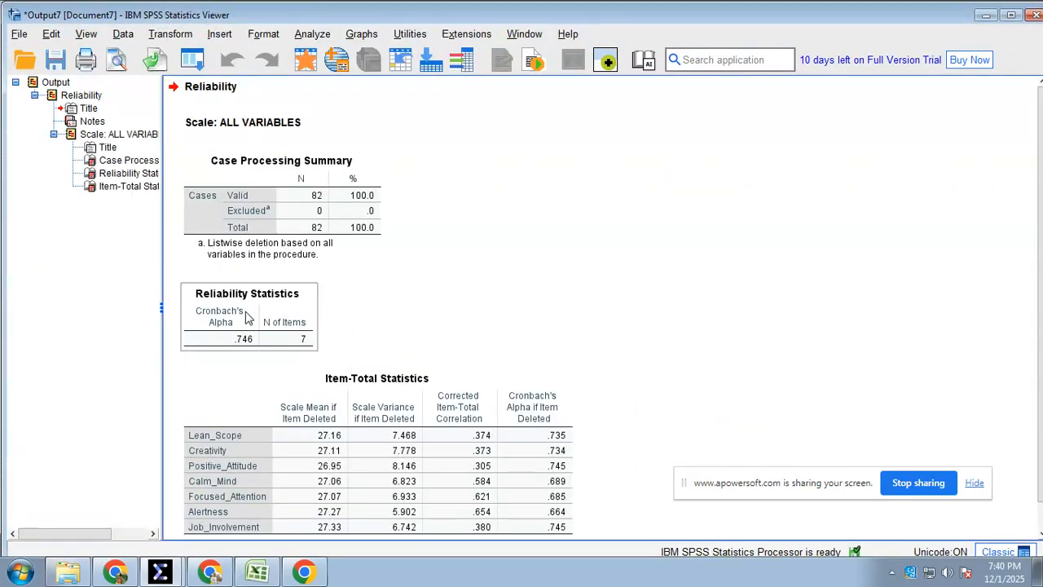
Examine the Reliability Statistics and Item-Total Statistics tables in the output
{"action": "left_click", "coordinate": [275, 348]}
{"action": "scroll", "coordinate": [287, 341], "scroll_direction": "down", "scroll_amount": 1}
{"action": "left_click", "coordinate": [249, 425]}
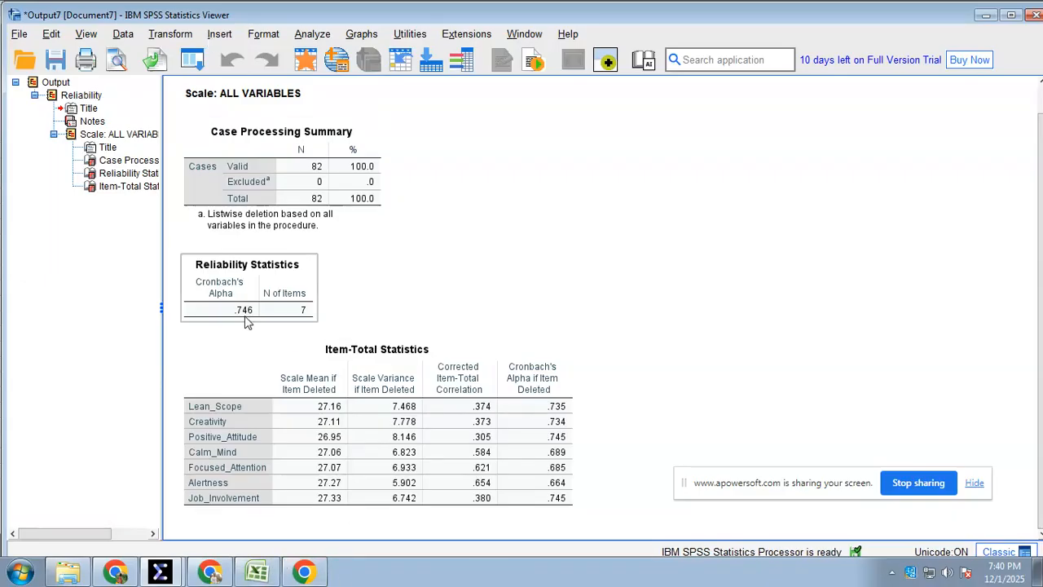
Switch to Excel and compare construct 1's Cronbach Alpha on the 82R Result sheet, then review its remaining factor analysis values
{"action": "left_click", "coordinate": [259, 571]}
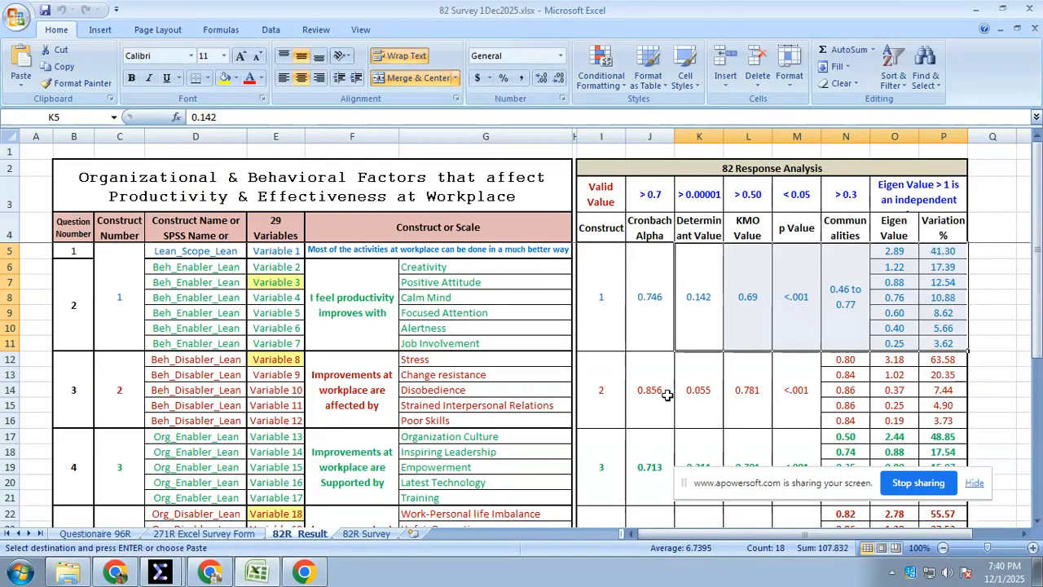
{"action": "left_click", "coordinate": [657, 324]}
{"action": "left_click", "coordinate": [608, 282]}
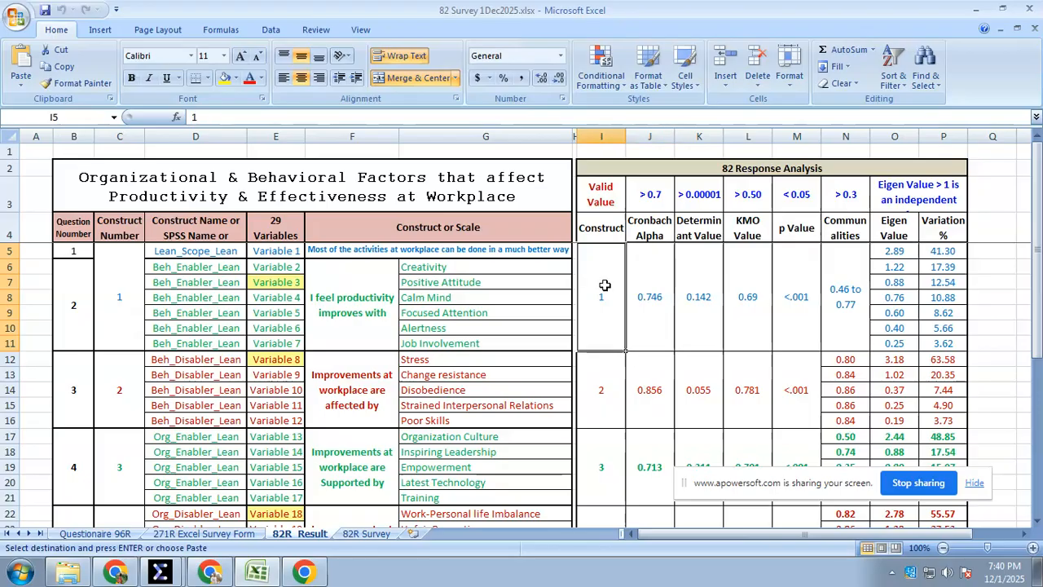
{"action": "left_click", "coordinate": [648, 291]}
{"action": "left_click", "coordinate": [657, 224]}
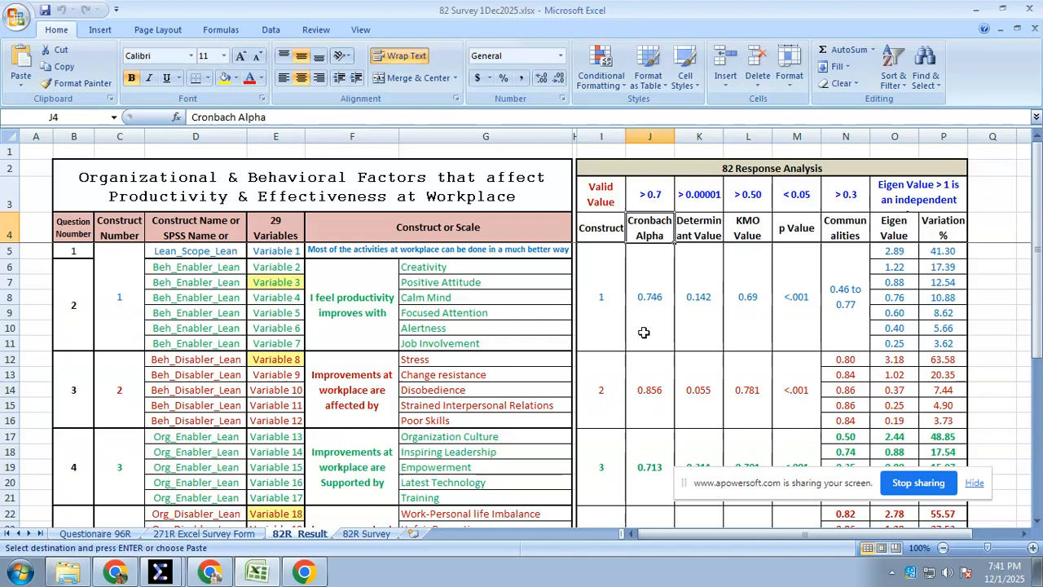
{"action": "left_click_drag", "start_coordinate": [706, 320], "coordinate": [939, 331]}
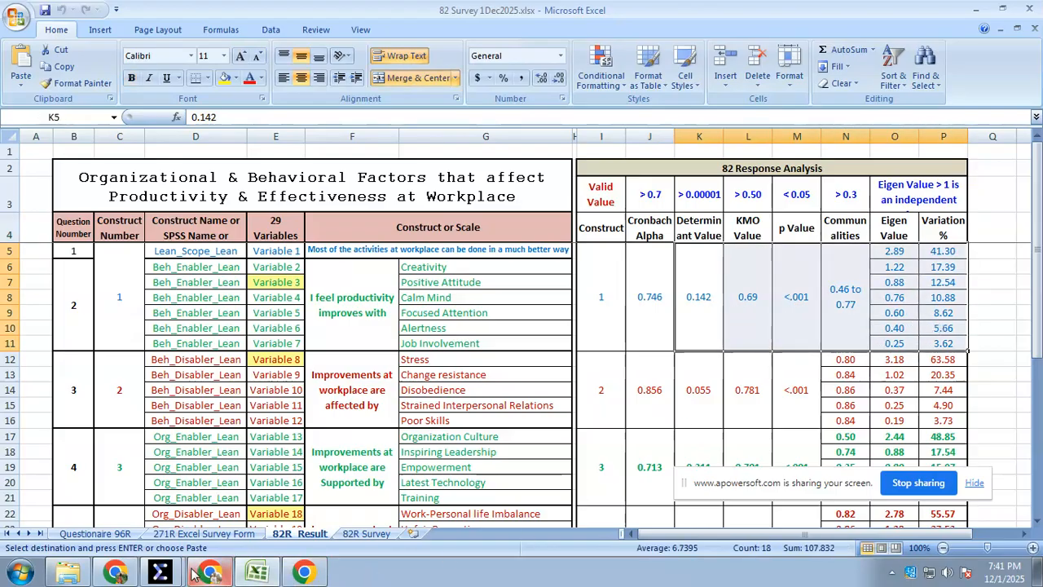
Switch to the SPSS Data Editor, open the Factor Analysis dialog and remove all variables from the analysis
{"action": "left_click", "coordinate": [167, 576]}
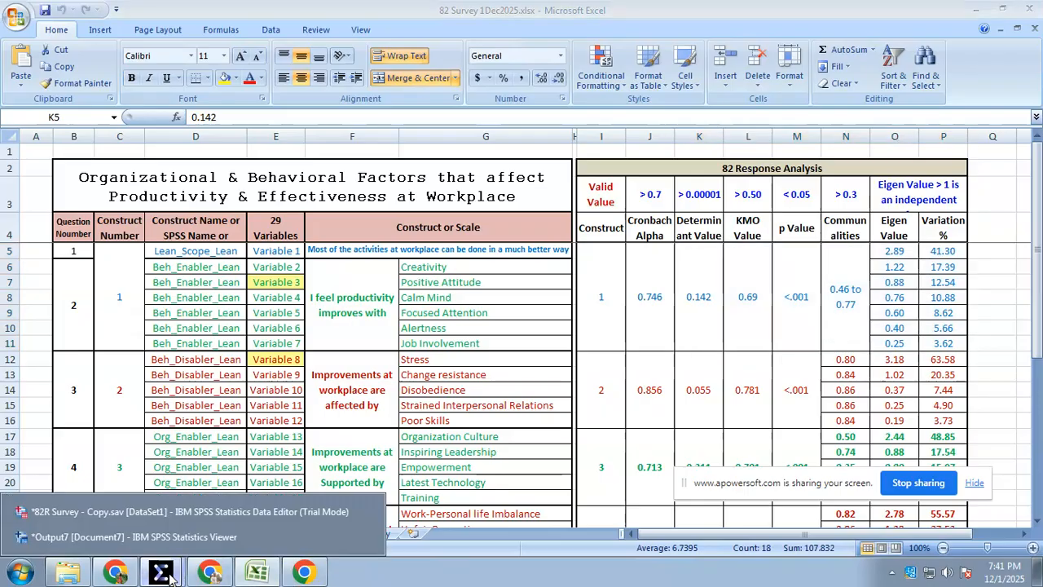
{"action": "left_click", "coordinate": [122, 518]}
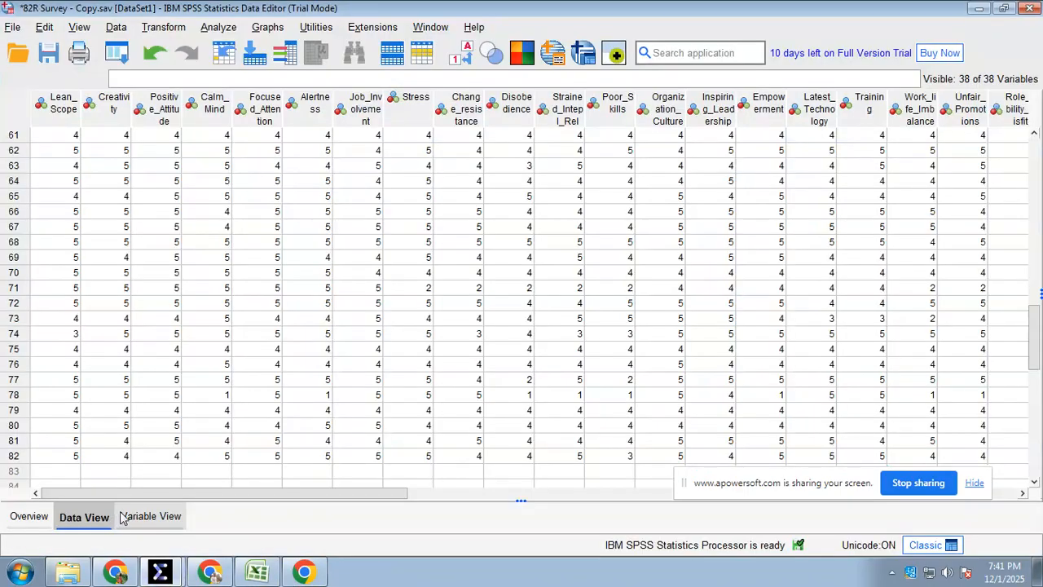
{"action": "left_click", "coordinate": [220, 30]}
{"action": "mouse_move", "coordinate": [328, 328]}
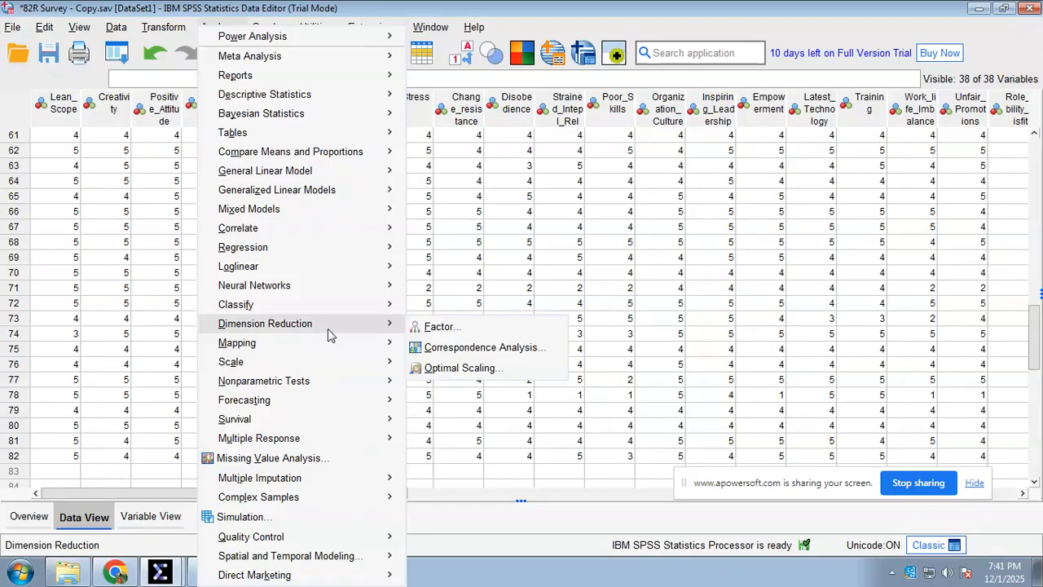
{"action": "left_click", "coordinate": [455, 330]}
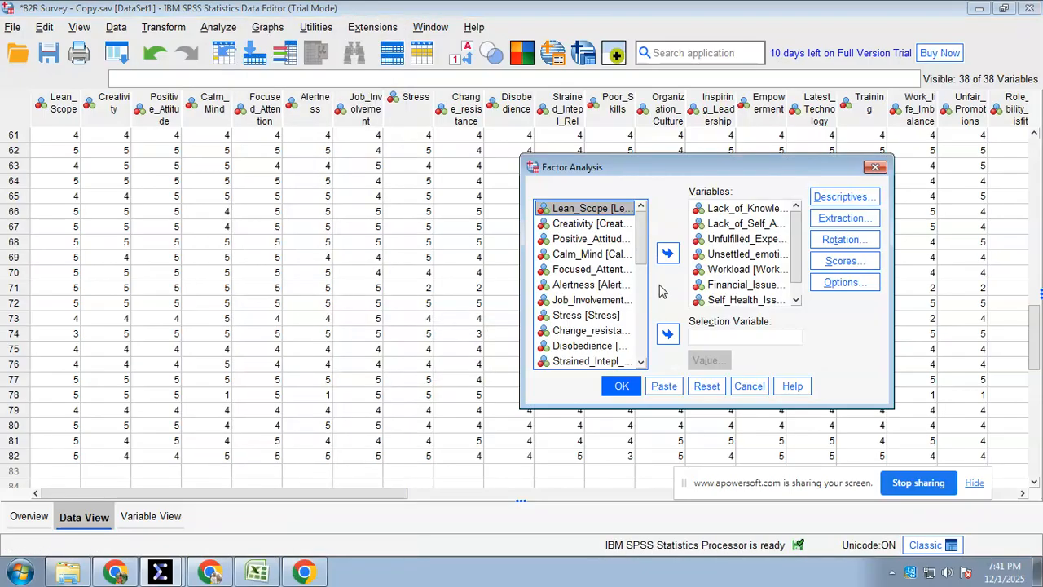
{"action": "left_click", "coordinate": [730, 254]}
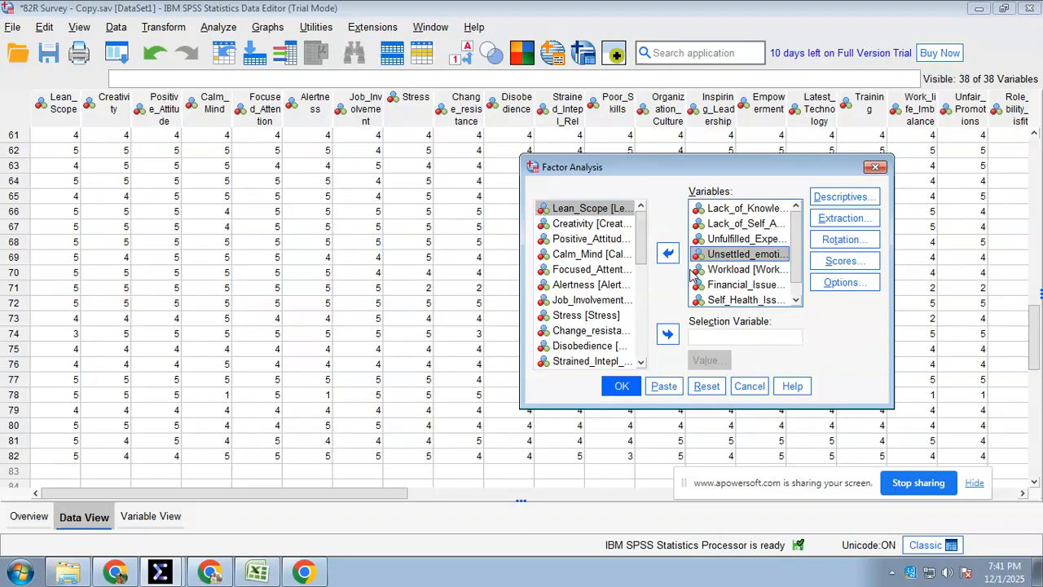
{"action": "key", "text": "ctrl+a"}
{"action": "left_click", "coordinate": [667, 252]}
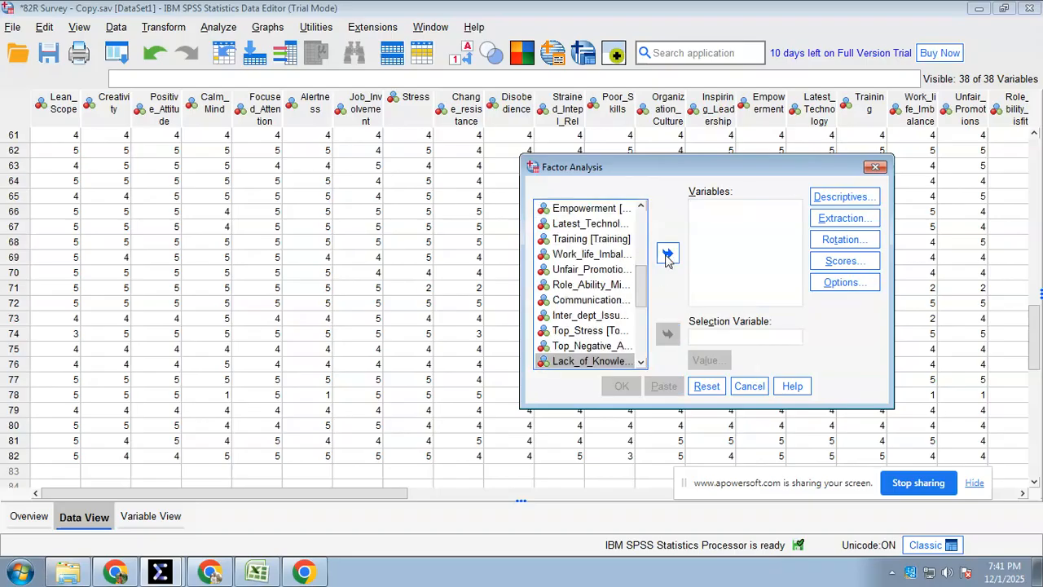
Add the seven variables Lean_Scope through Job_Involvement to the factor analysis
{"action": "left_click_drag", "start_coordinate": [647, 287], "coordinate": [644, 222]}
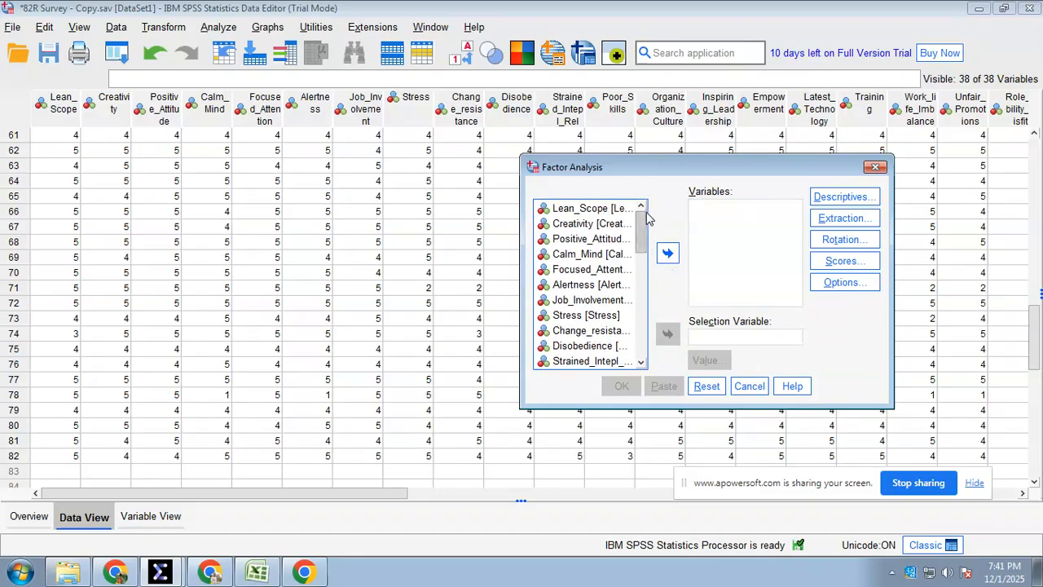
{"action": "left_click", "coordinate": [582, 211]}
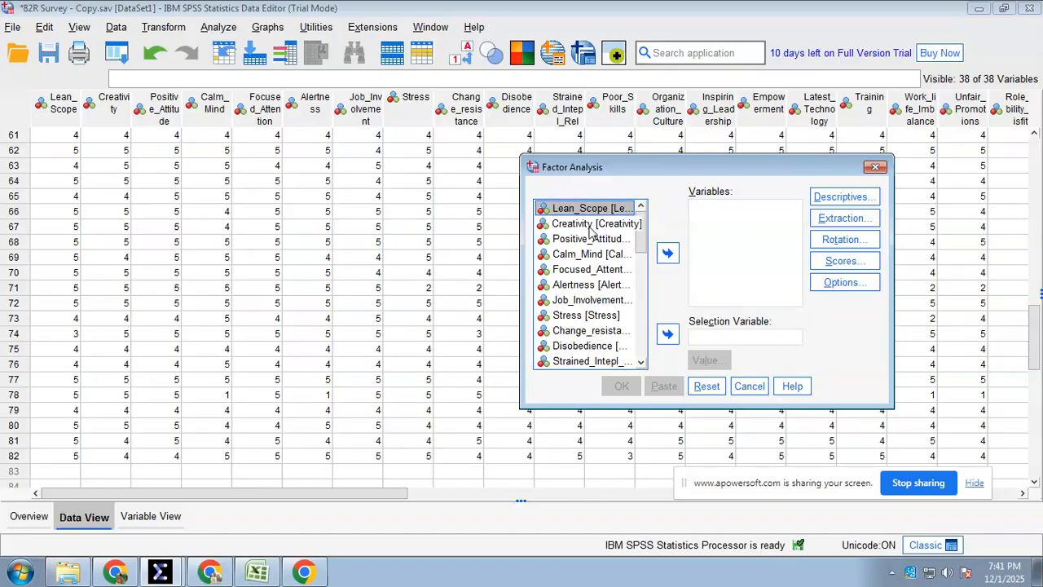
{"action": "left_click", "coordinate": [584, 225], "text": "shift"}
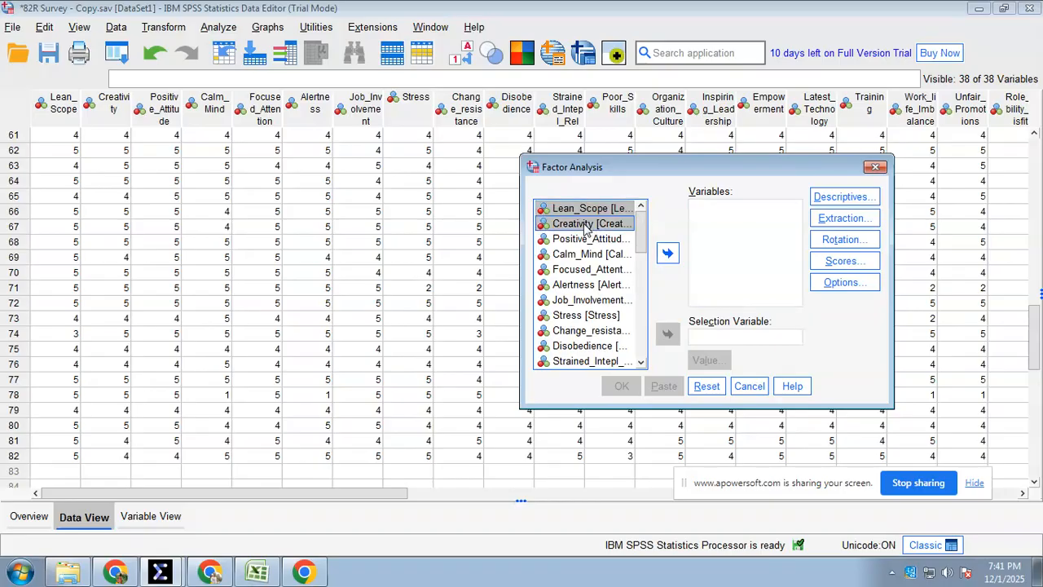
{"action": "left_click", "coordinate": [577, 302], "text": "shift"}
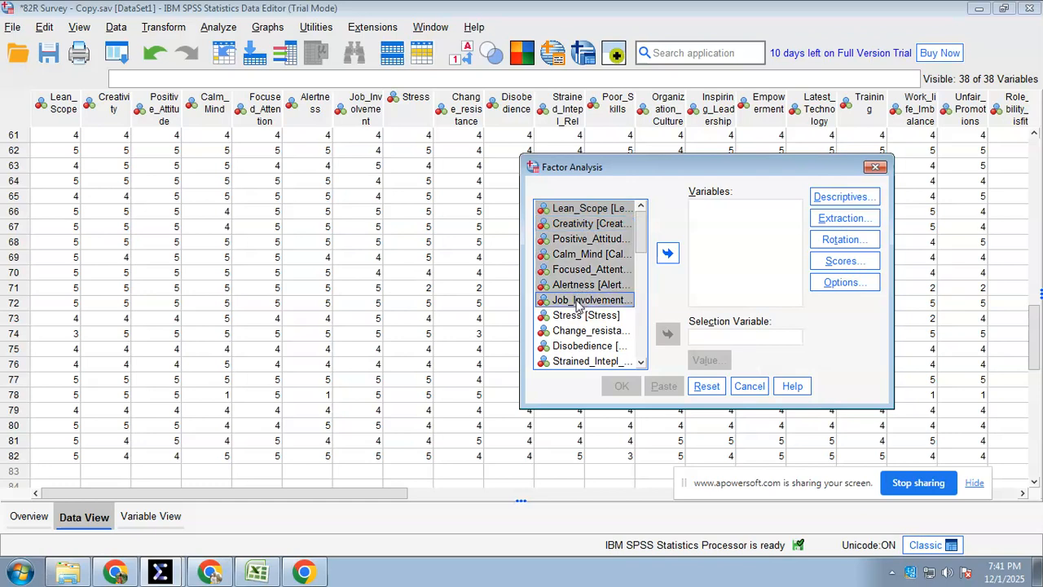
{"action": "left_click", "coordinate": [666, 254]}
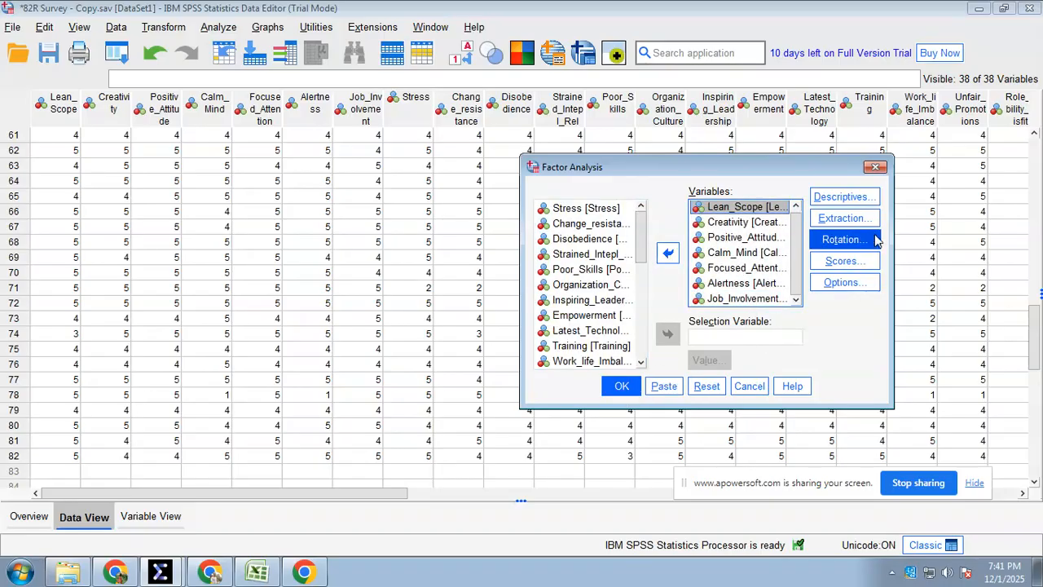
Review and accept the factor analysis descriptives with KMO and Bartlett's test, and principal components extraction based on eigenvalues greater than 1
{"action": "left_click", "coordinate": [847, 199]}
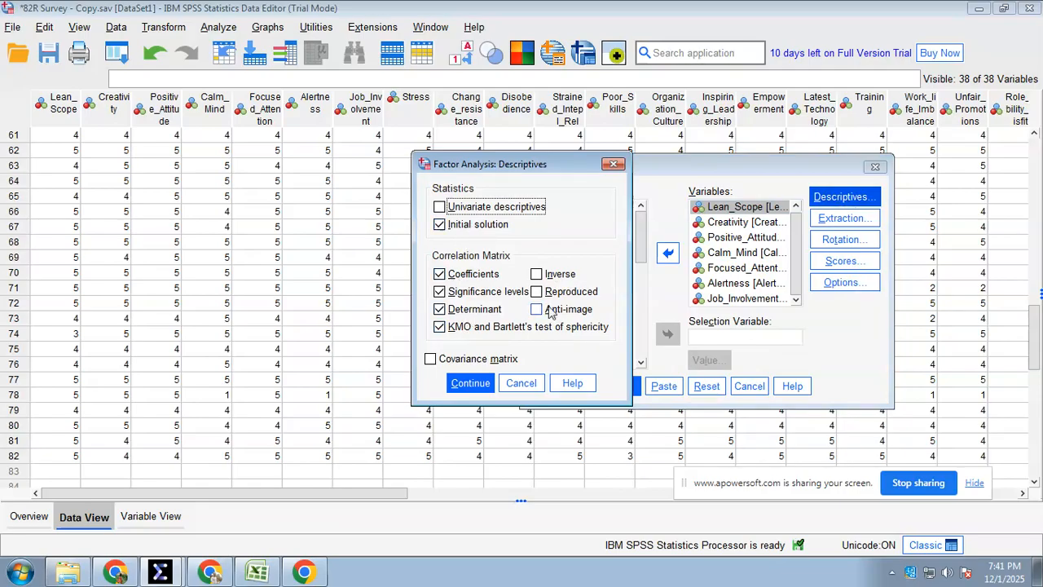
{"action": "left_click", "coordinate": [470, 384]}
{"action": "left_click", "coordinate": [842, 218]}
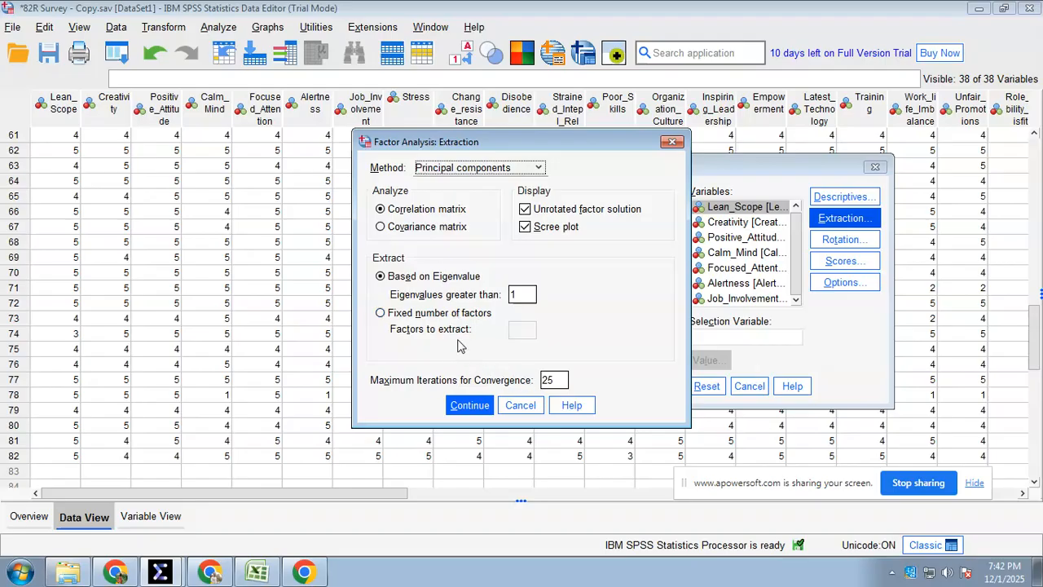
{"action": "left_click", "coordinate": [469, 405]}
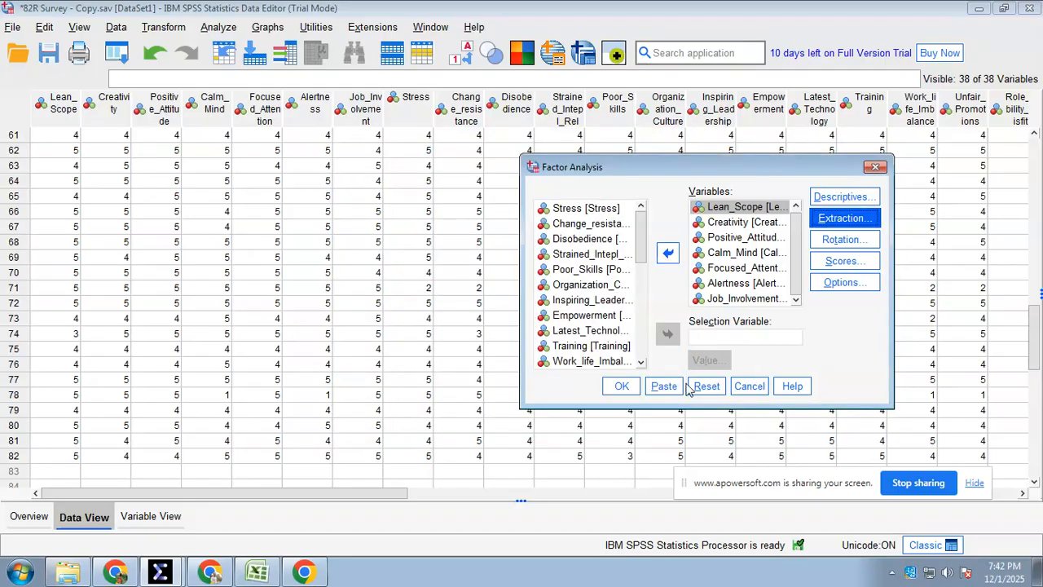
Review and accept Varimax rotation with the rotated solution, and display of the factor score coefficient matrix
{"action": "left_click", "coordinate": [844, 239]}
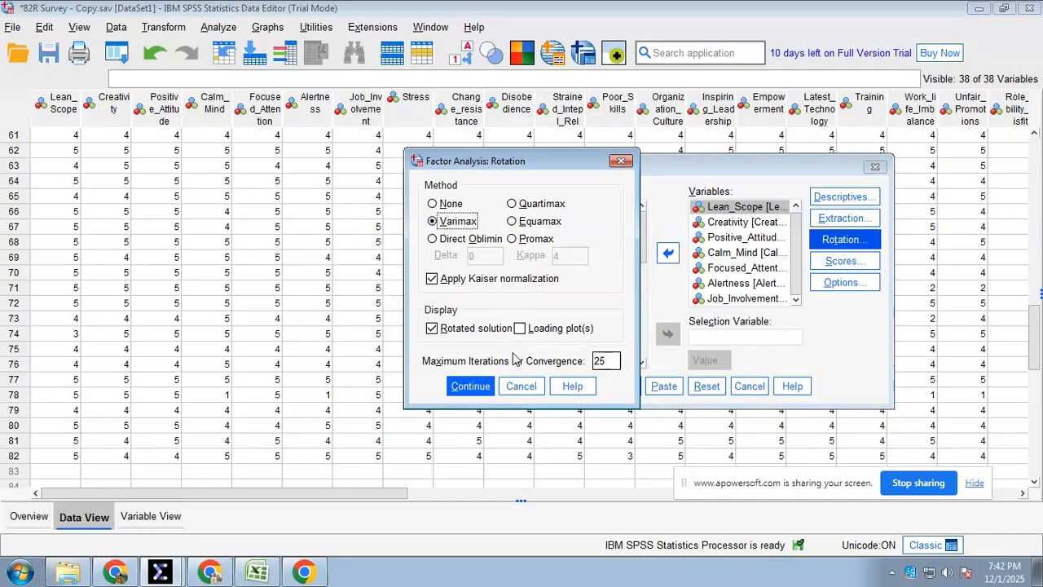
{"action": "left_click", "coordinate": [469, 385]}
{"action": "left_click", "coordinate": [835, 269]}
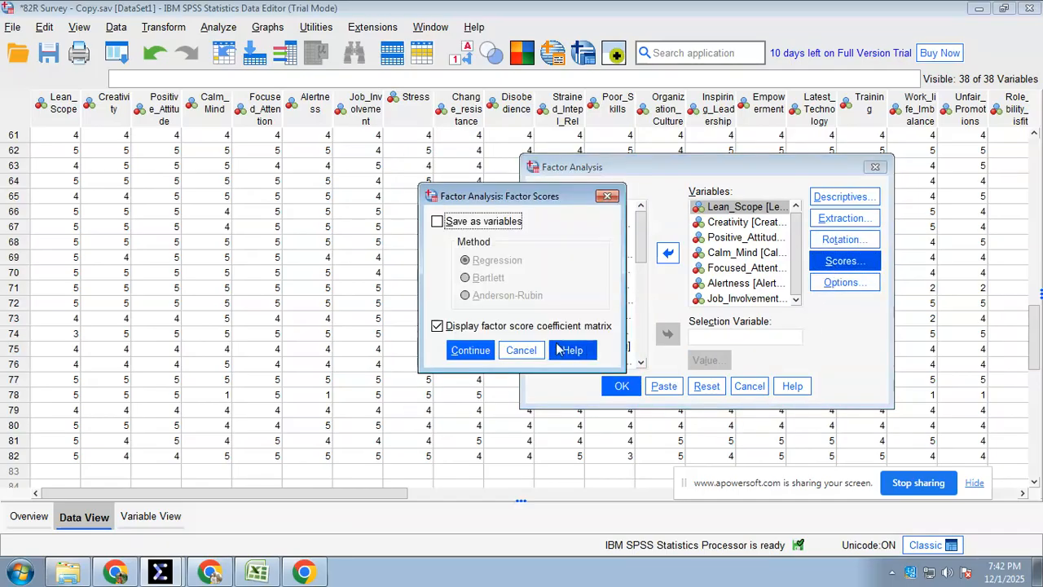
{"action": "left_click", "coordinate": [470, 350]}
Accept listwise exclusion and suppression of coefficients below .3, and run the factor analysis
{"action": "left_click", "coordinate": [842, 282]}
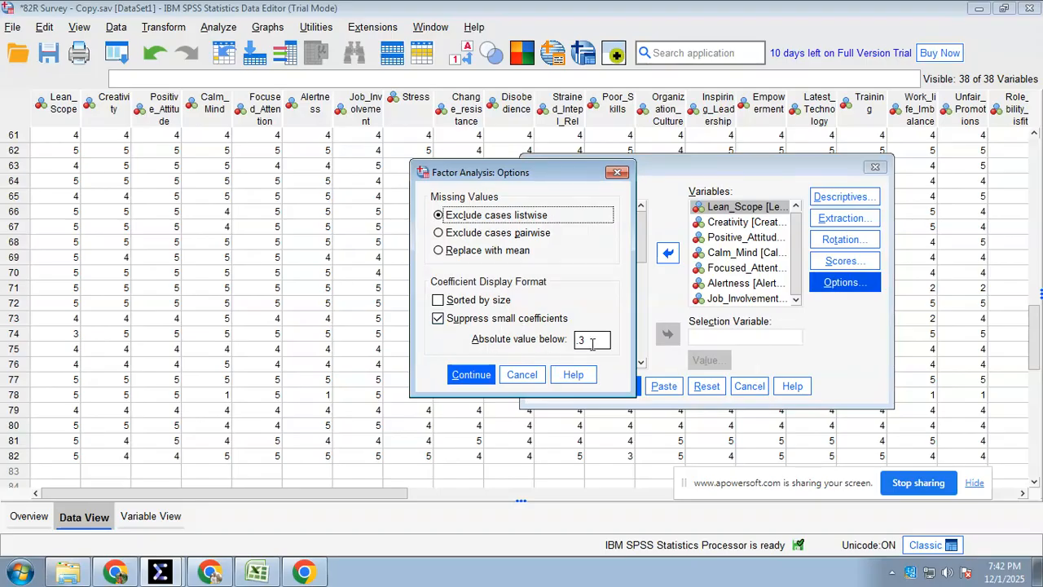
{"action": "left_click", "coordinate": [470, 375]}
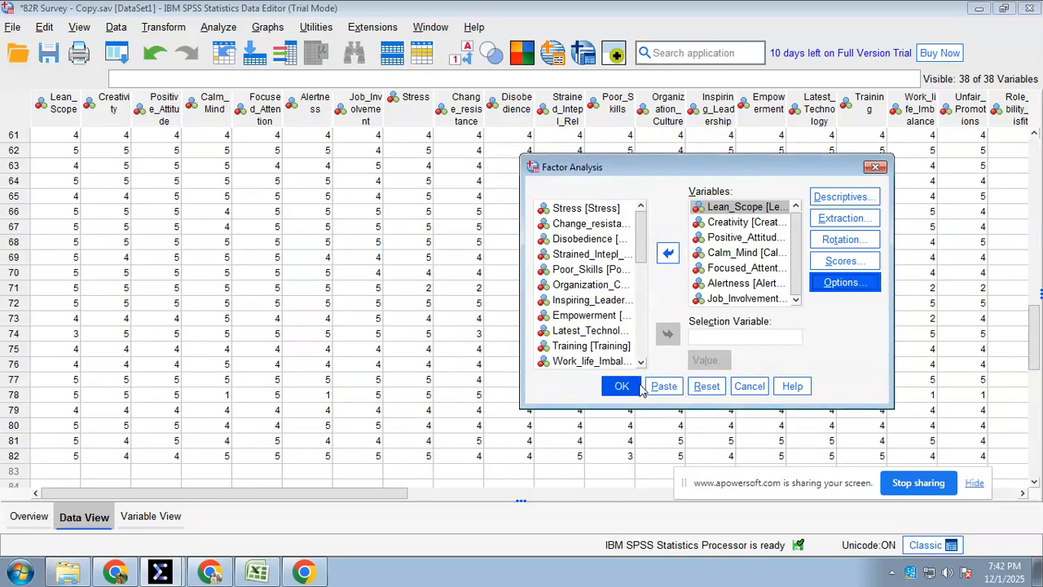
{"action": "left_click", "coordinate": [621, 386]}
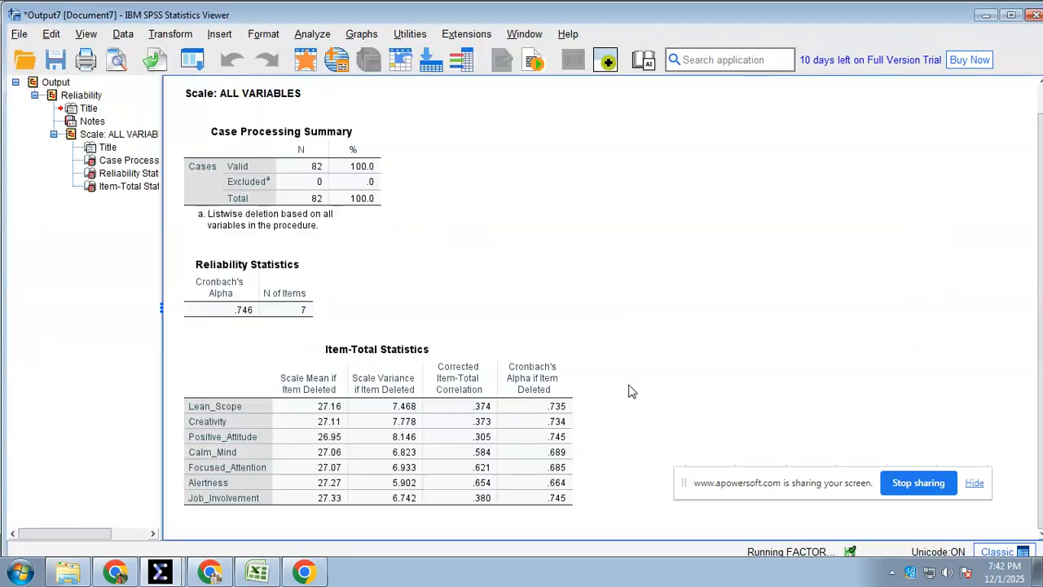
{"action": "left_click", "coordinate": [288, 196]}
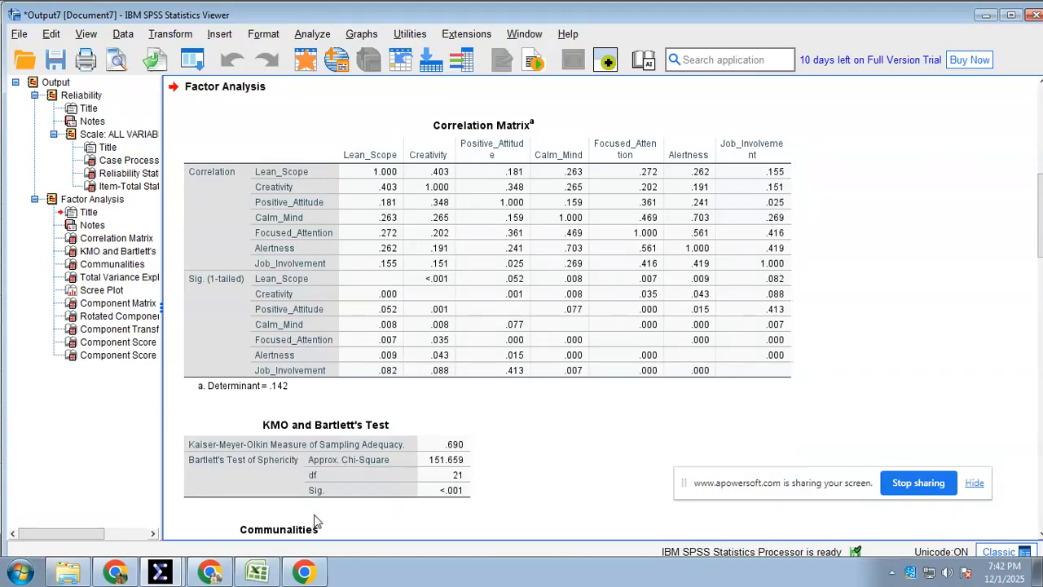
Switch to Excel to check construct 1's determinant on the 82R Result sheet against the Correlation Matrix in the SPSS Viewer
{"action": "left_click", "coordinate": [275, 576]}
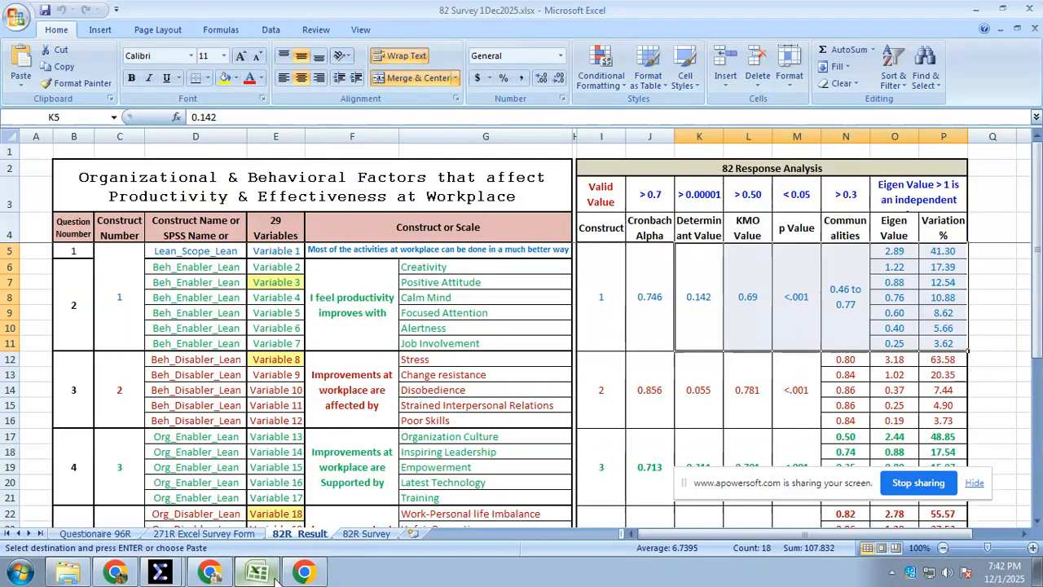
{"action": "left_click", "coordinate": [710, 319]}
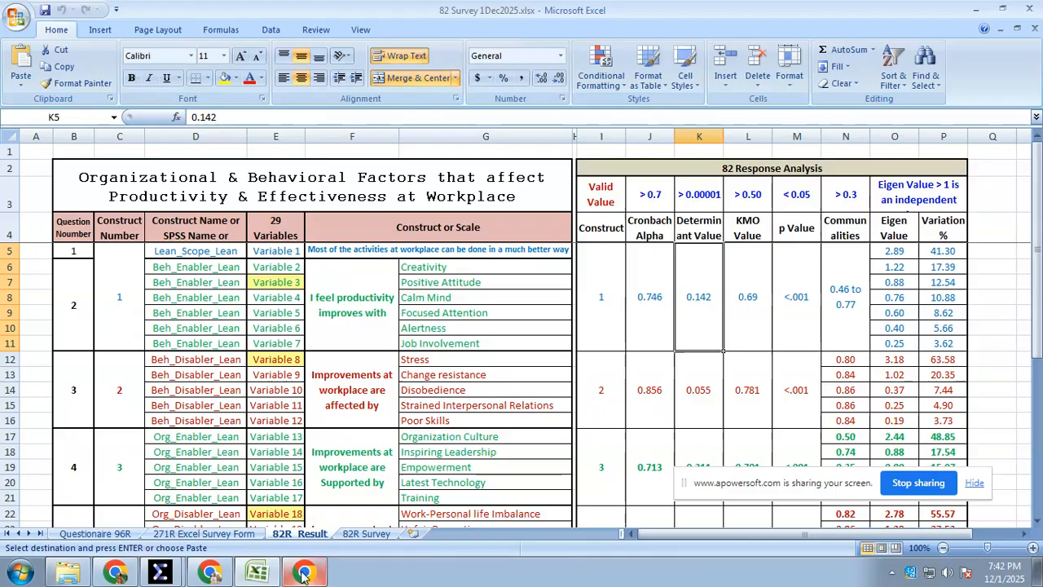
{"action": "mouse_move", "coordinate": [302, 576]}
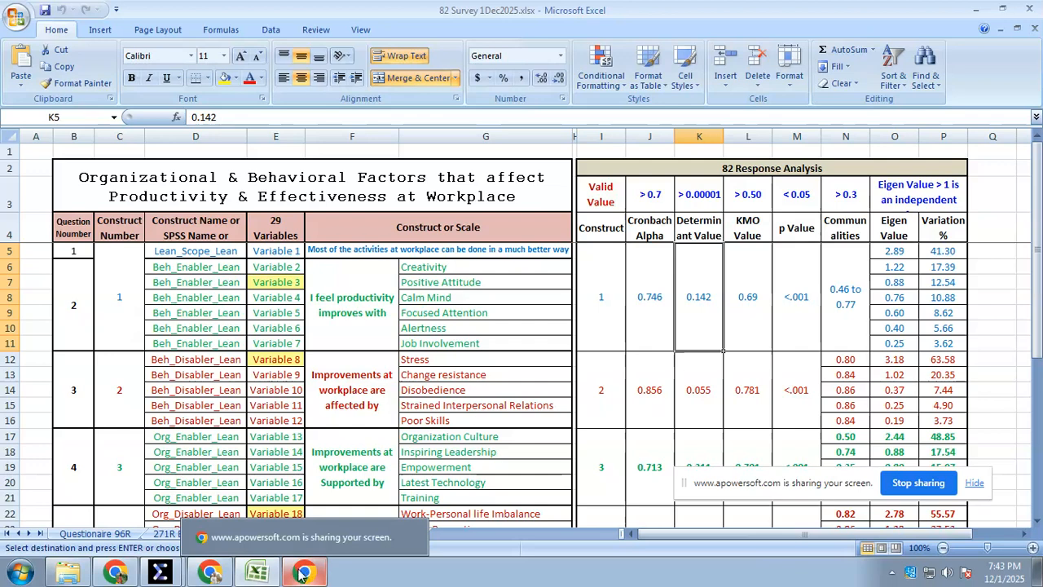
{"action": "mouse_move", "coordinate": [161, 570]}
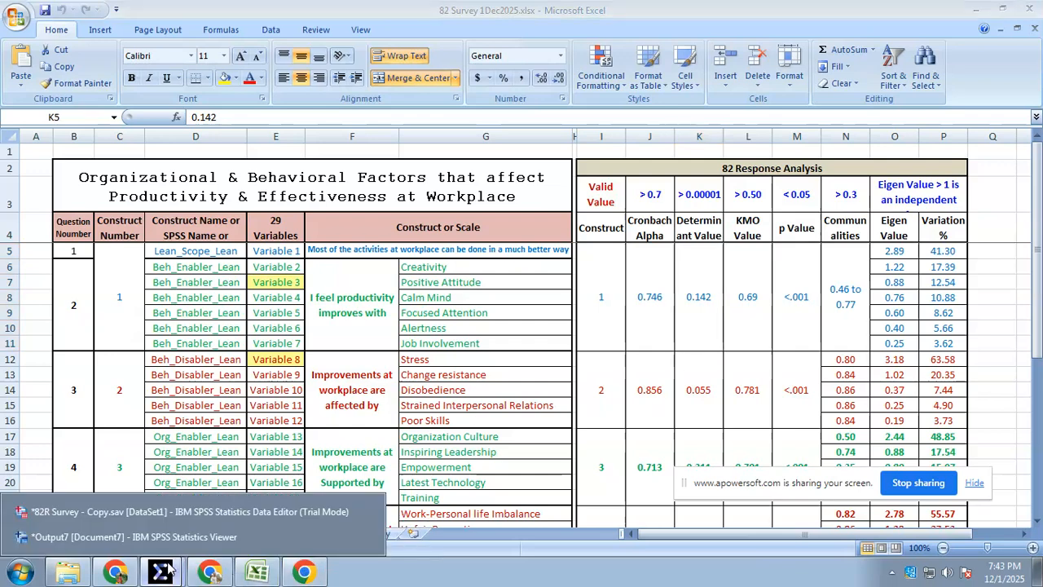
{"action": "left_click", "coordinate": [162, 522]}
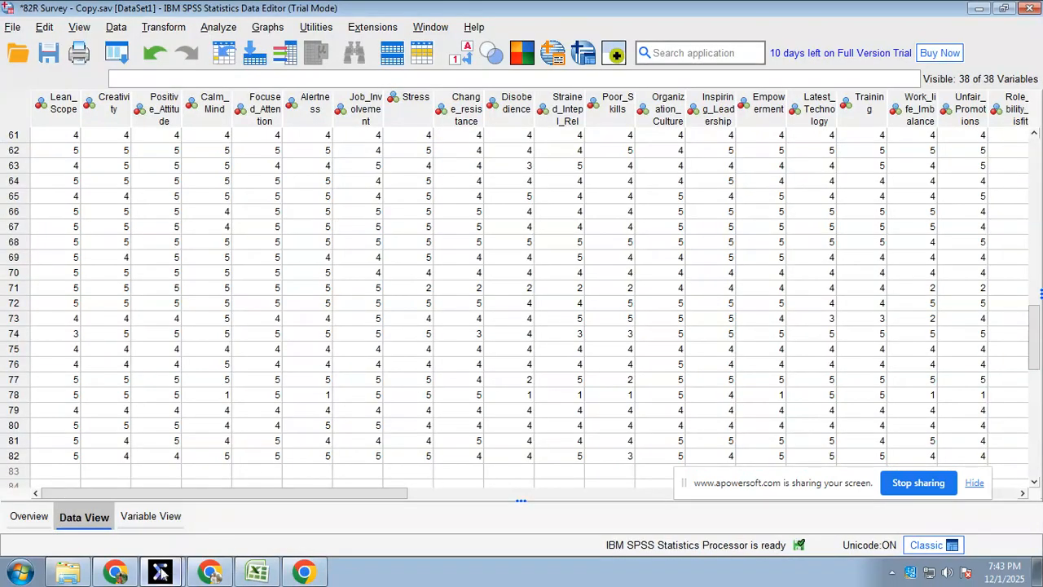
{"action": "left_click", "coordinate": [177, 537]}
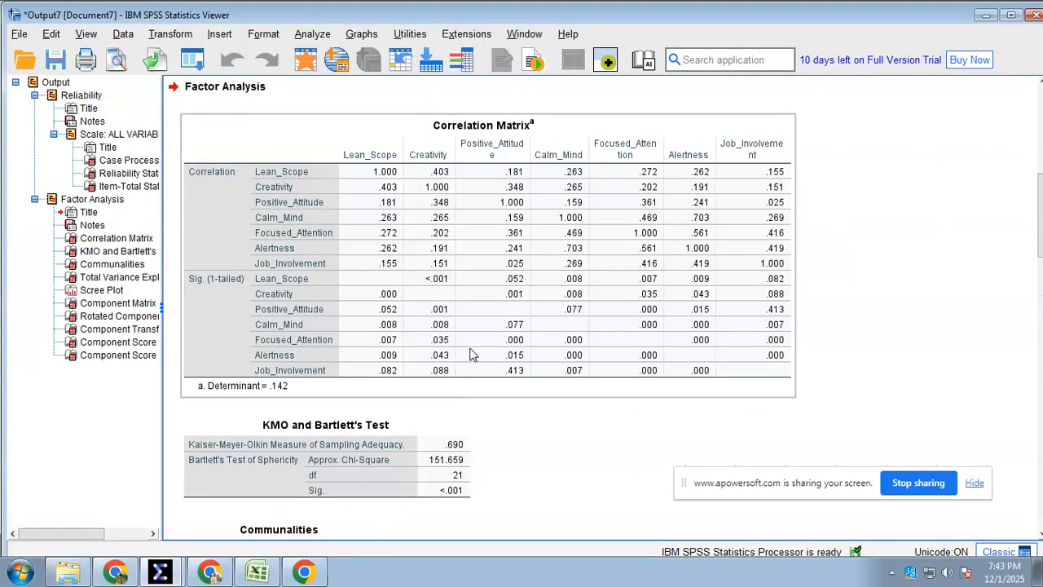
Compare the KMO and Bartlett's Test results with construct 1's KMO and p values in Excel
{"action": "scroll", "coordinate": [465, 356], "scroll_direction": "down", "scroll_amount": 3}
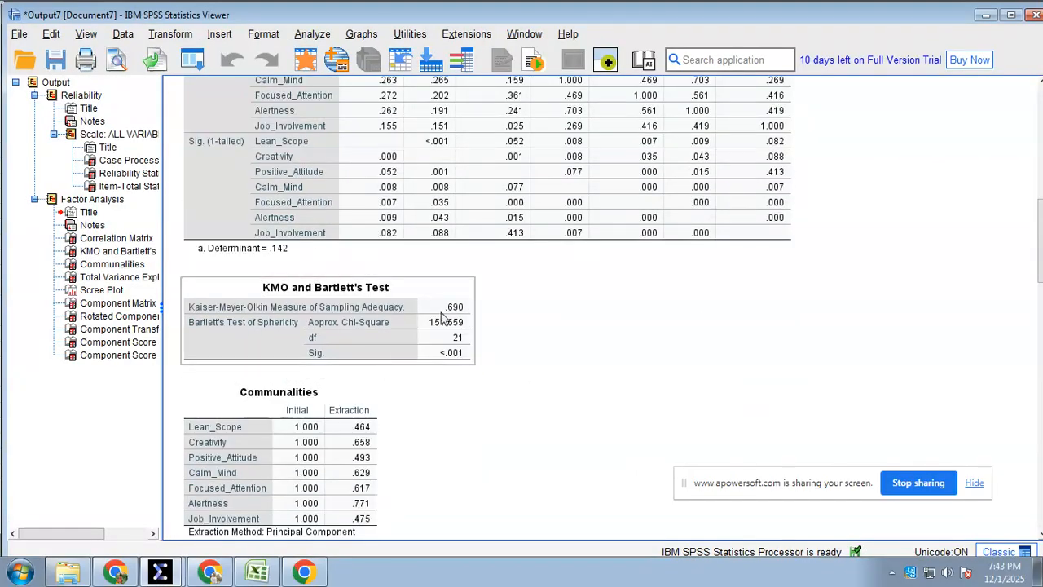
{"action": "left_click", "coordinate": [256, 572]}
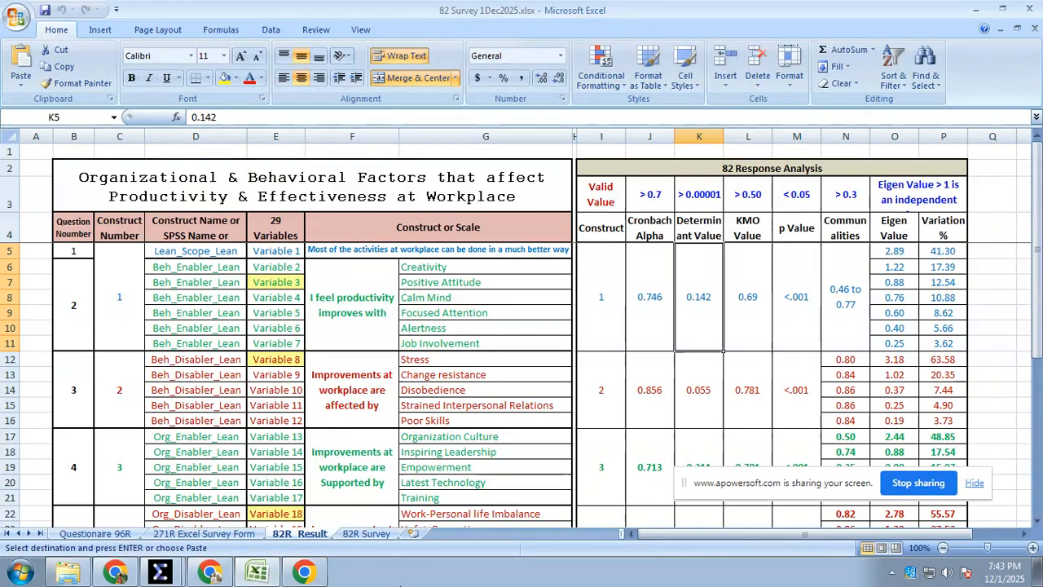
{"action": "left_click", "coordinate": [268, 574]}
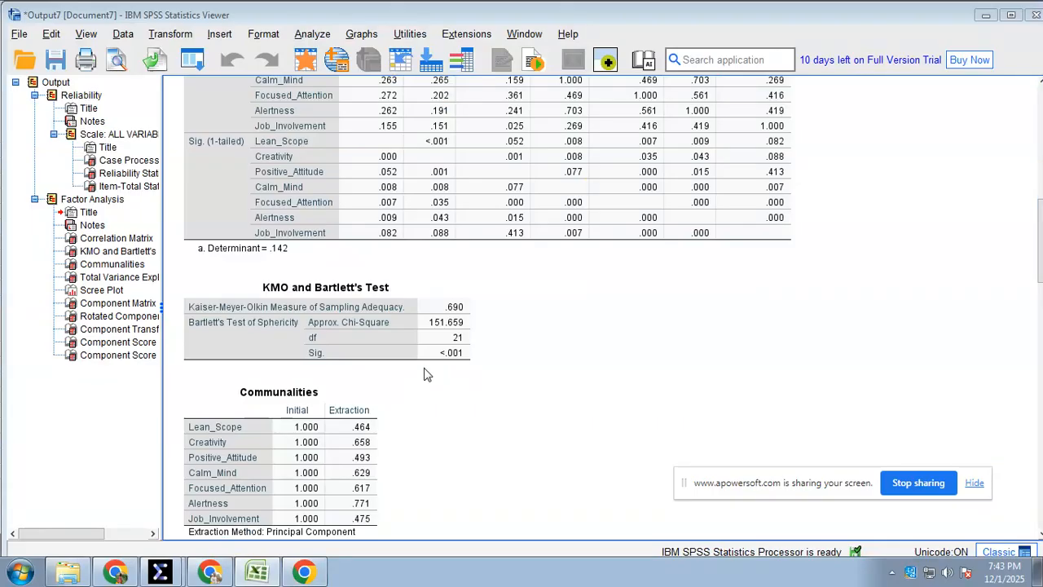
Copy the Communalities table from the SPSS output as an Excel Worksheet (BIFF)
{"action": "scroll", "coordinate": [423, 374], "scroll_direction": "down", "scroll_amount": 3}
{"action": "left_click", "coordinate": [373, 346]}
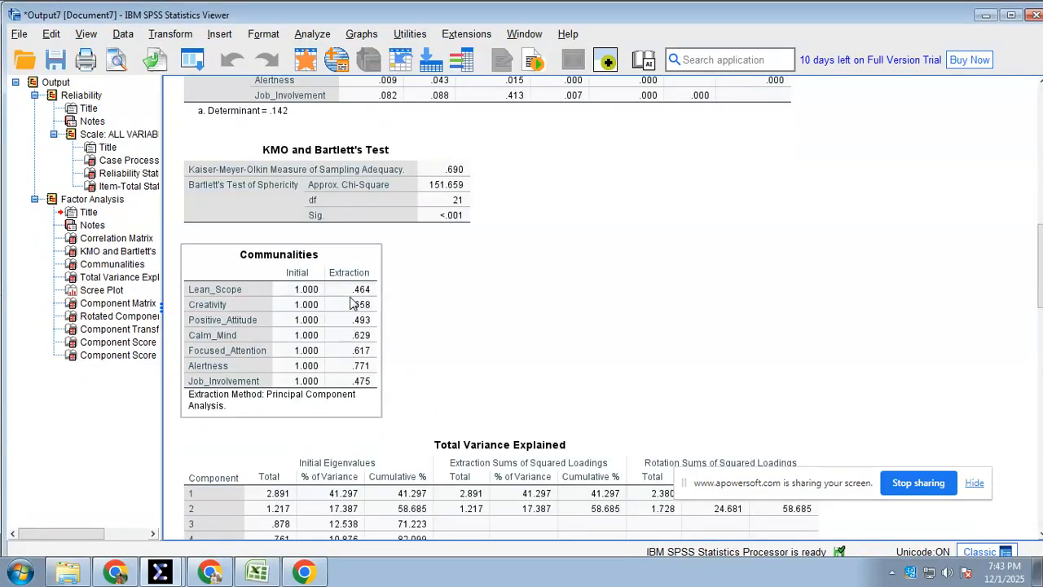
{"action": "left_click", "coordinate": [279, 322]}
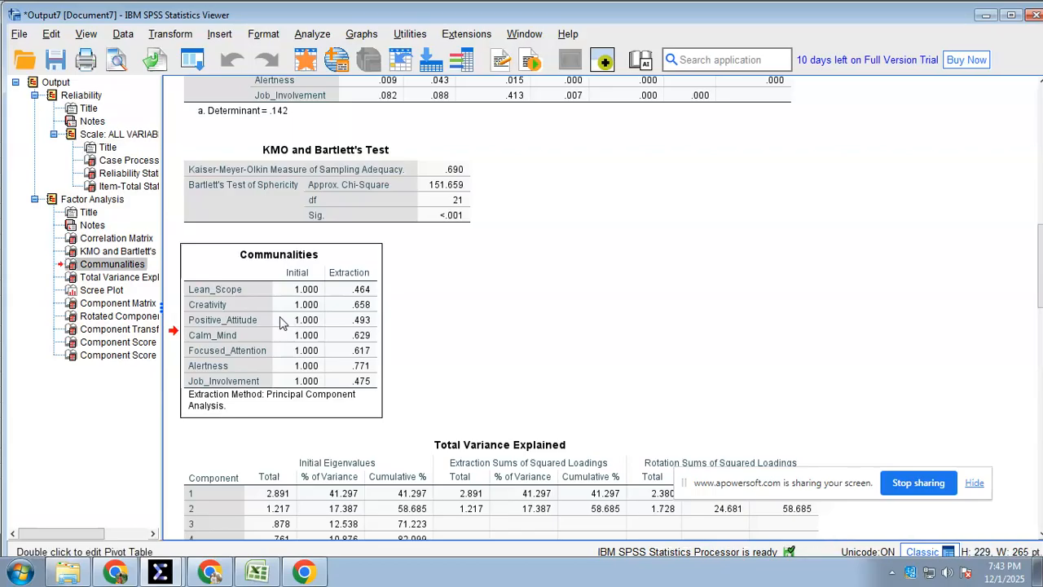
{"action": "right_click", "coordinate": [281, 322]}
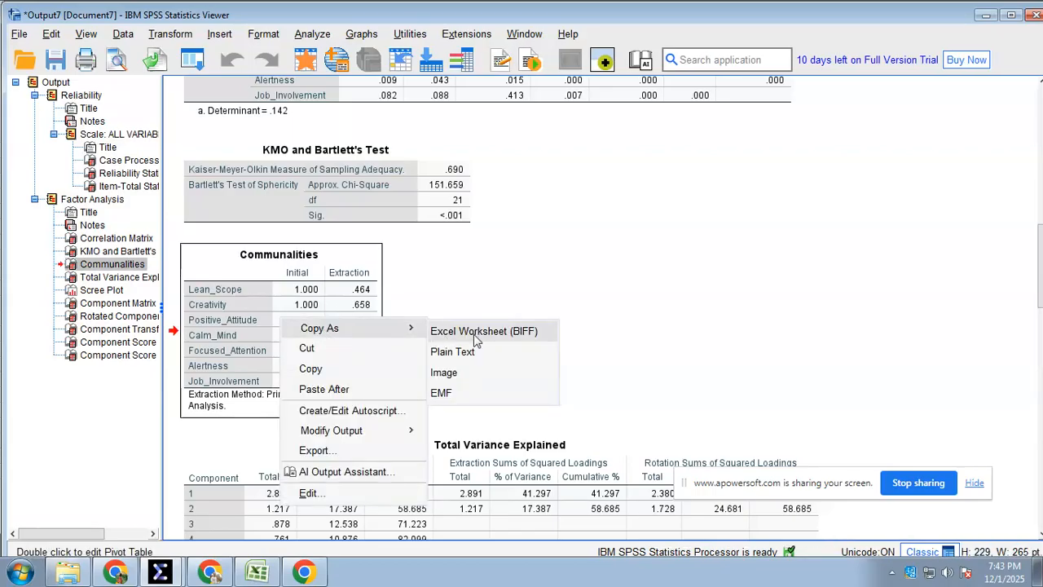
{"action": "left_click", "coordinate": [444, 334]}
Switch to Excel and paste the Communalities table at cell AK94, below the data on the 82R Survey sheet
{"action": "left_click", "coordinate": [257, 572]}
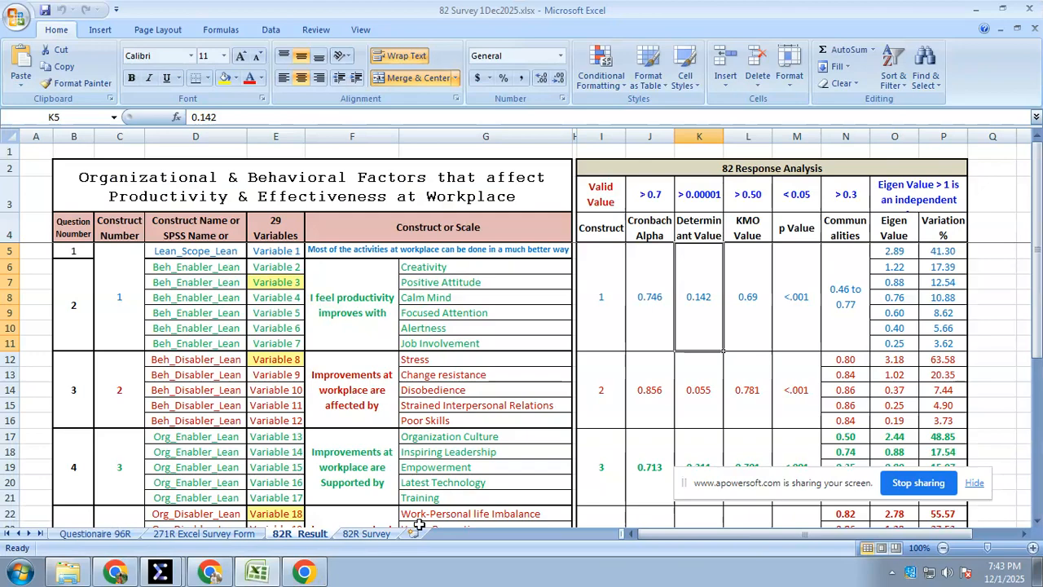
{"action": "left_click", "coordinate": [367, 534]}
{"action": "scroll", "coordinate": [392, 422], "scroll_direction": "down", "scroll_amount": 20}
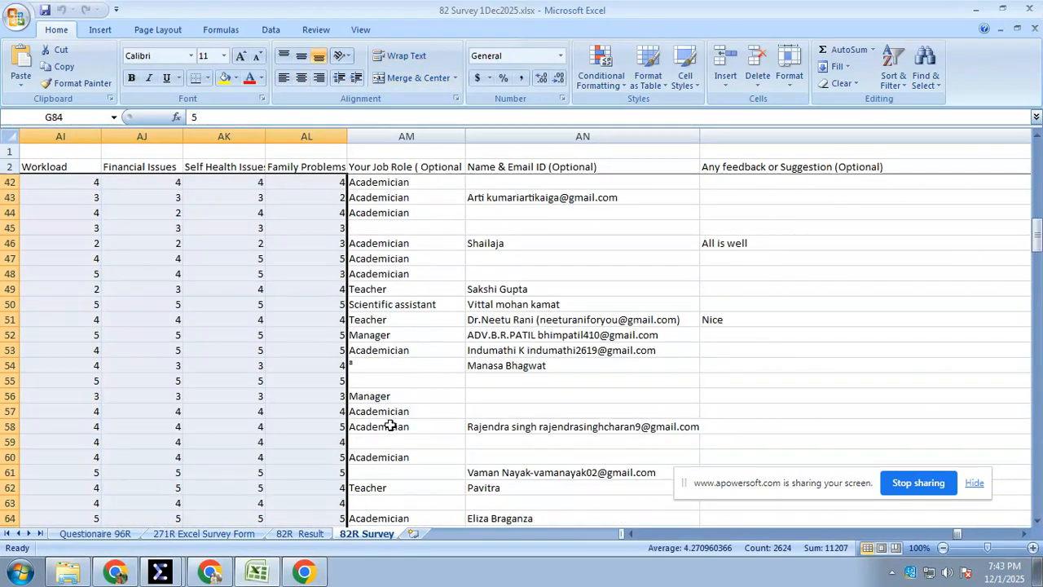
{"action": "scroll", "coordinate": [391, 422], "scroll_direction": "down", "scroll_amount": 5}
{"action": "right_click", "coordinate": [205, 259]}
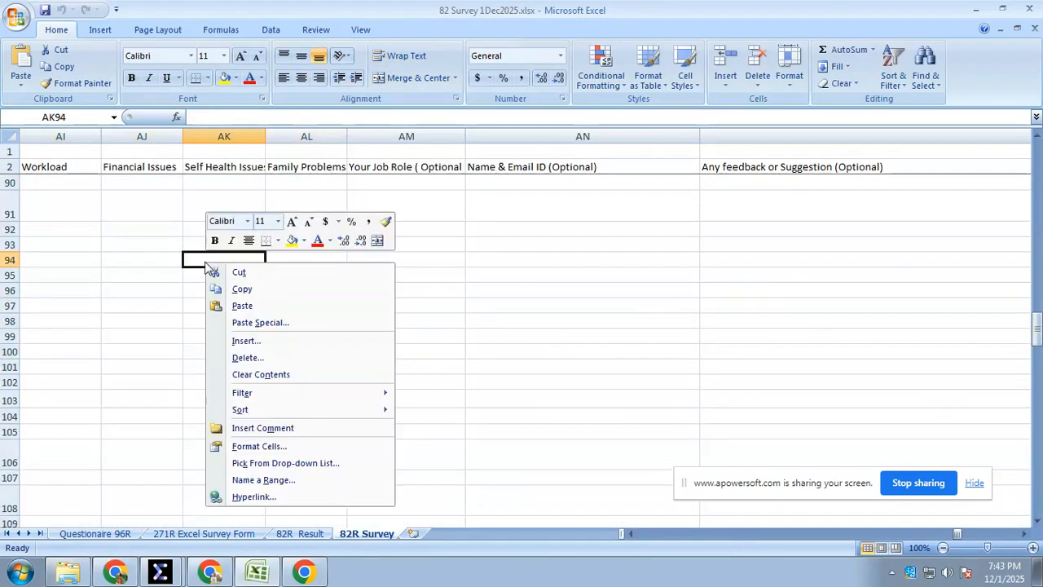
{"action": "left_click", "coordinate": [241, 306]}
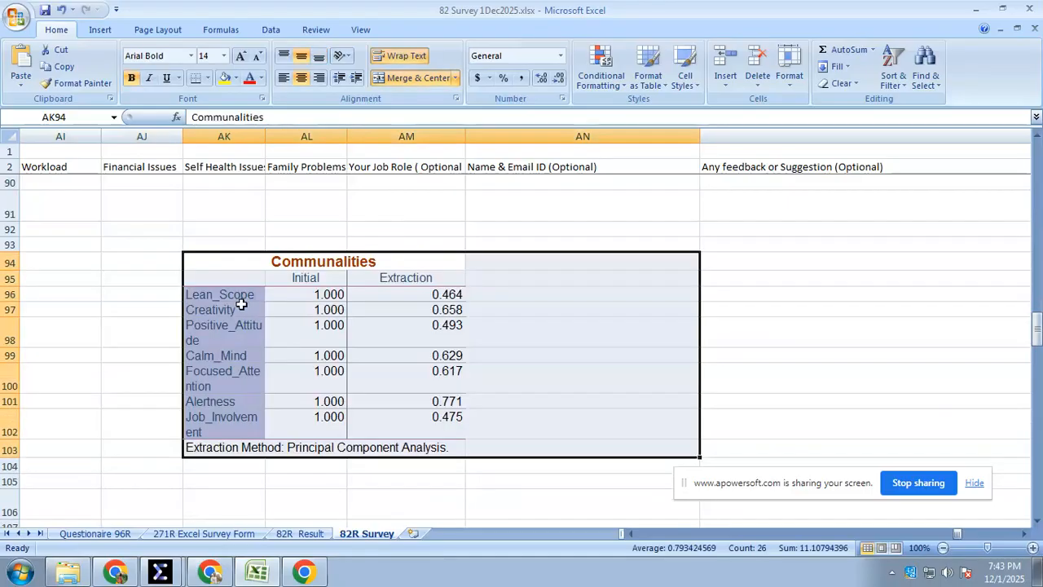
Select the pasted Extraction values, and check construct 1's communalities and first Eigen value on the 82R Result sheet
{"action": "left_click", "coordinate": [441, 385]}
{"action": "left_click_drag", "start_coordinate": [408, 298], "coordinate": [407, 428]}
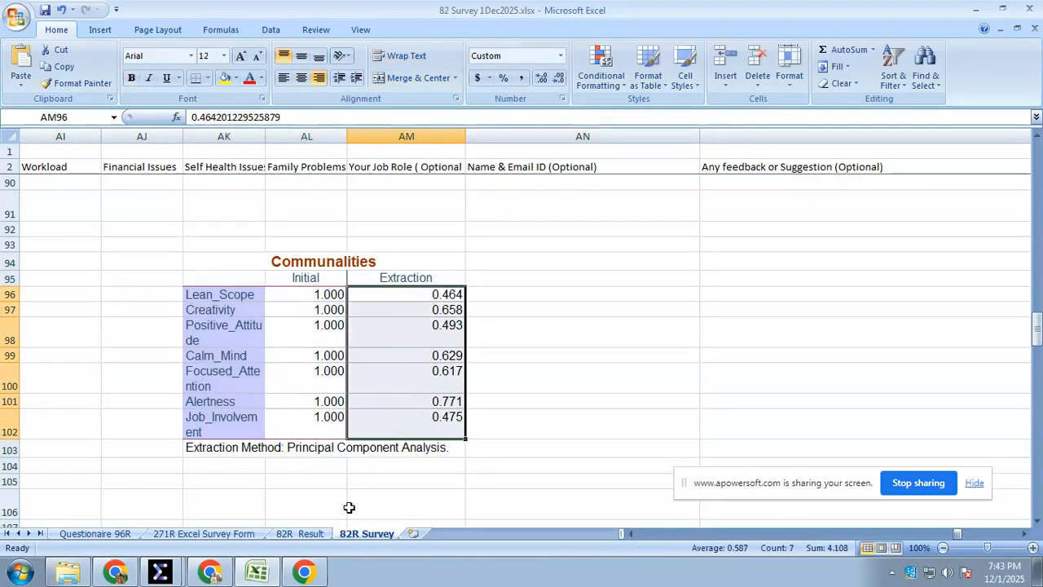
{"action": "left_click", "coordinate": [298, 535]}
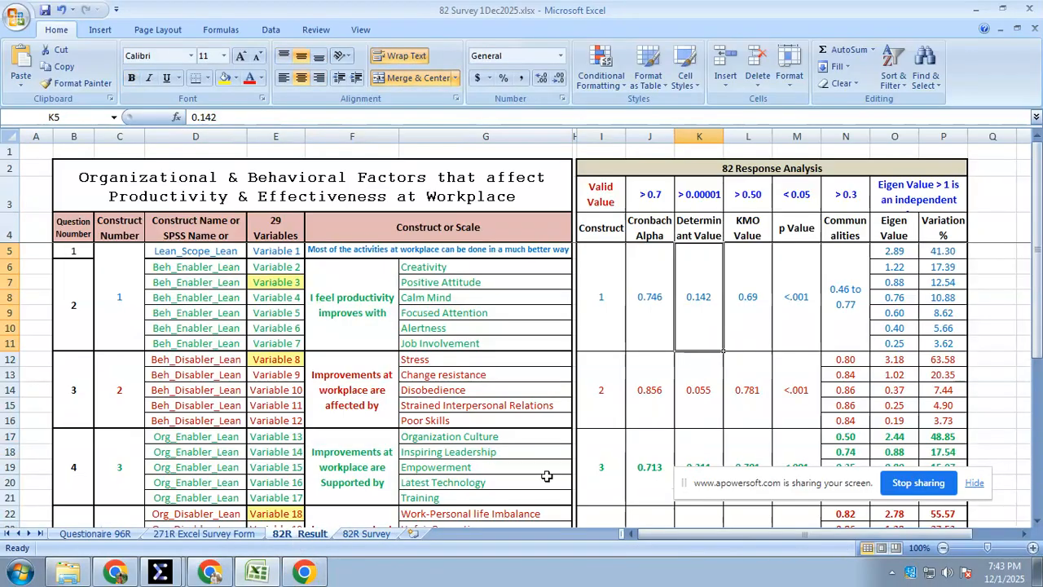
{"action": "left_click", "coordinate": [898, 254]}
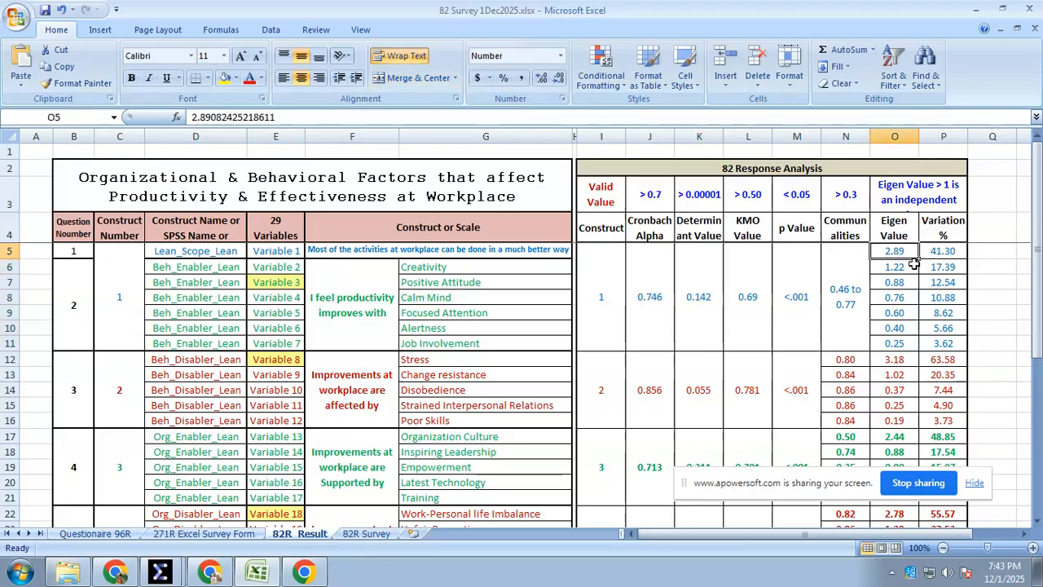
{"action": "left_click", "coordinate": [837, 263]}
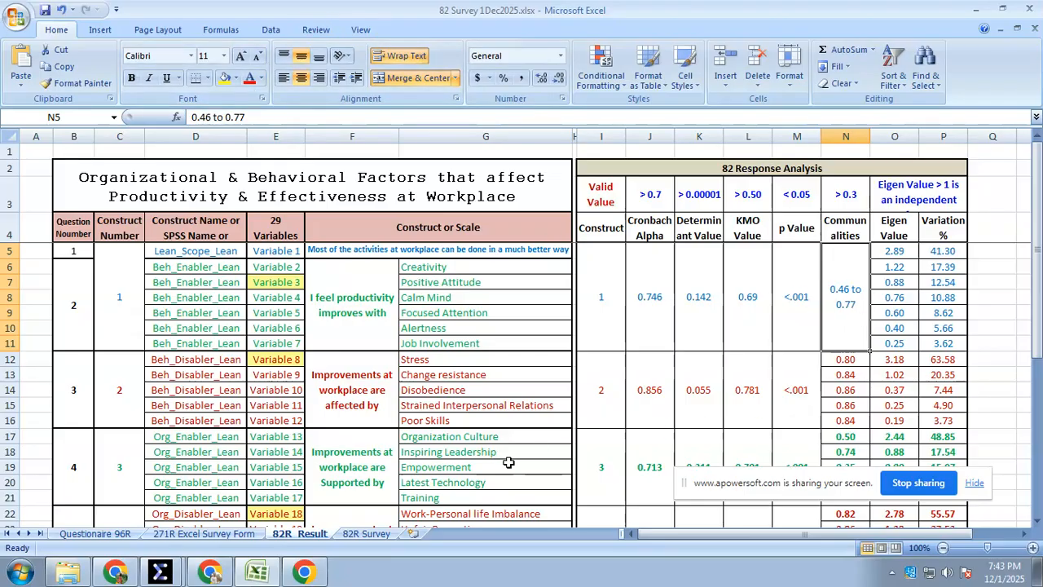
Return to the 82R Survey sheet and check the Lean_Scope and Alertness extraction values as the ends of the communalities range
{"action": "left_click", "coordinate": [277, 575]}
{"action": "left_click", "coordinate": [279, 575]}
{"action": "left_click", "coordinate": [368, 536]}
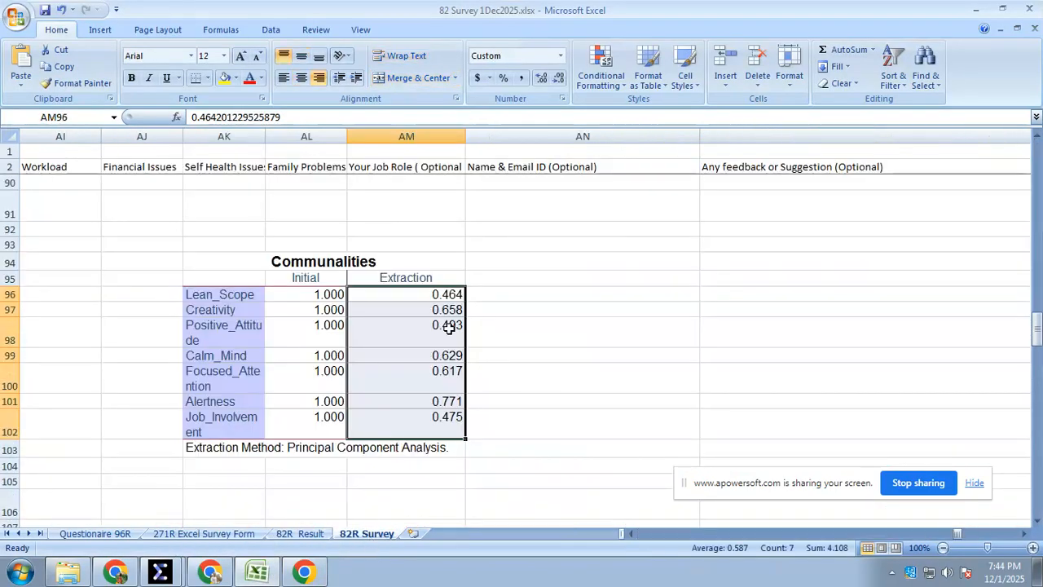
{"action": "left_click", "coordinate": [436, 295]}
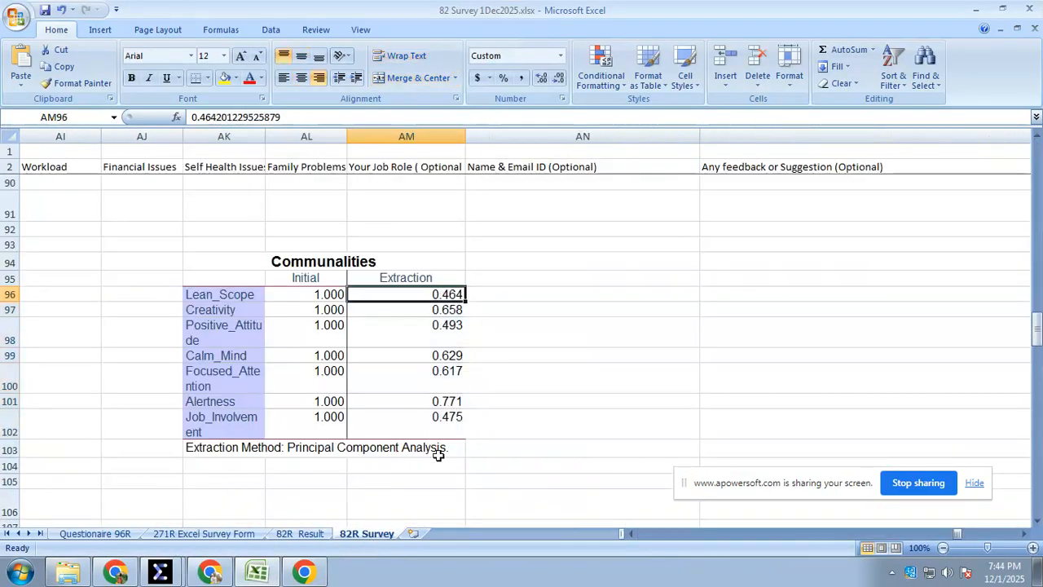
{"action": "left_click", "coordinate": [438, 405]}
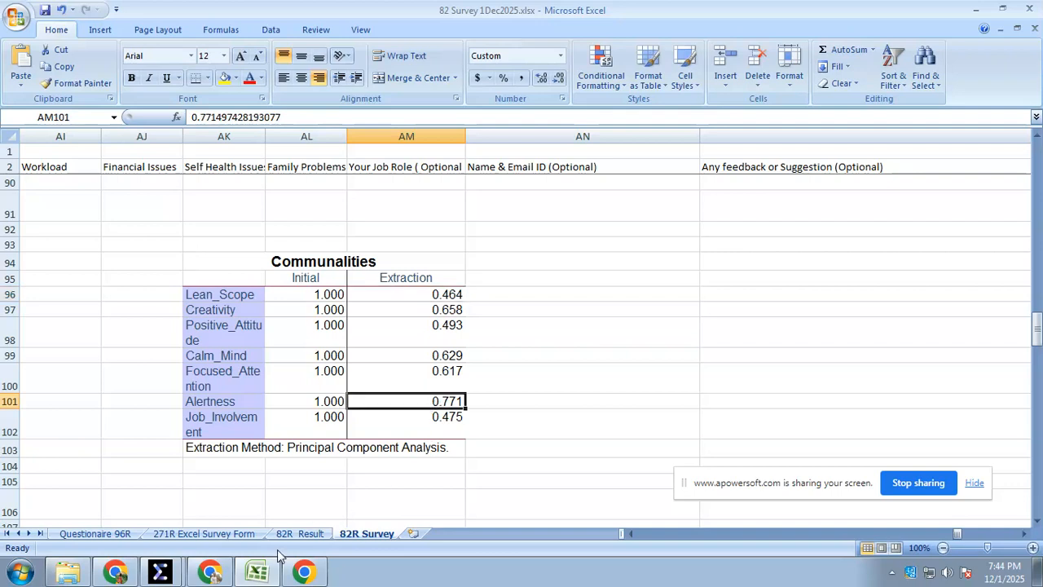
Switch to the SPSS Viewer to compare its Communalities table with the pasted copy in Excel
{"action": "left_click", "coordinate": [252, 575]}
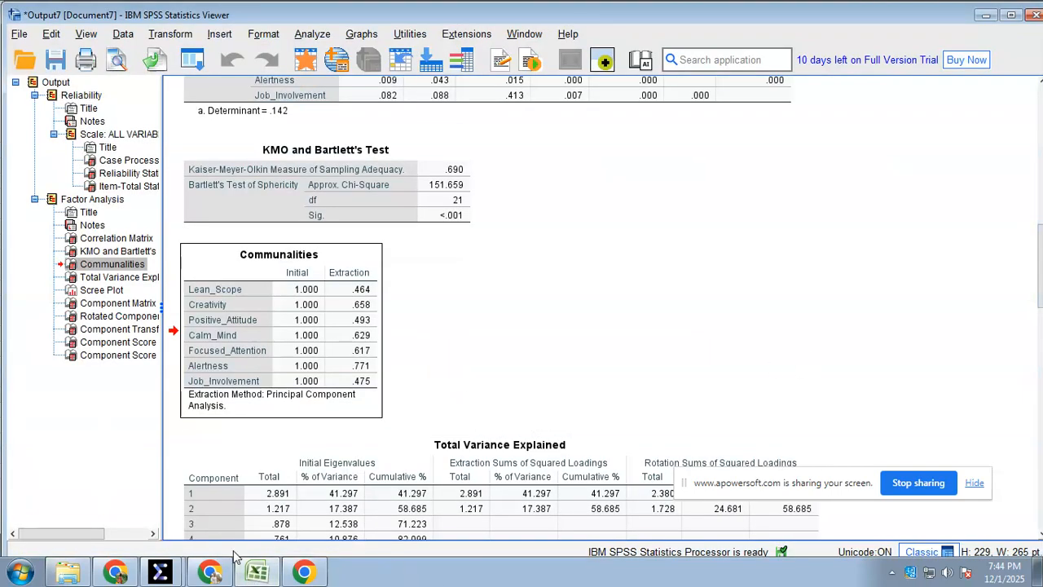
{"action": "left_click", "coordinate": [255, 571]}
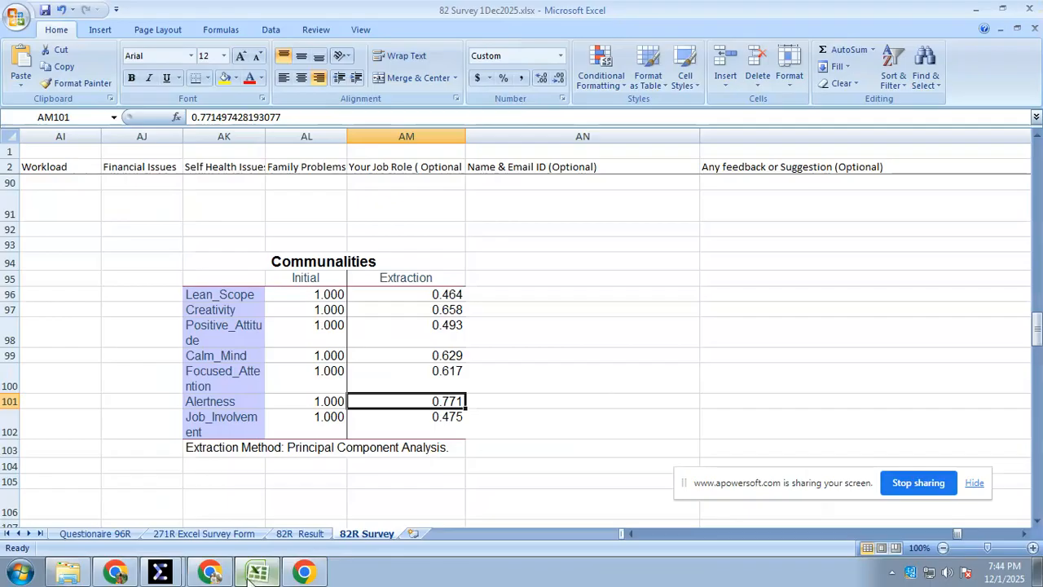
{"action": "mouse_move", "coordinate": [220, 576]}
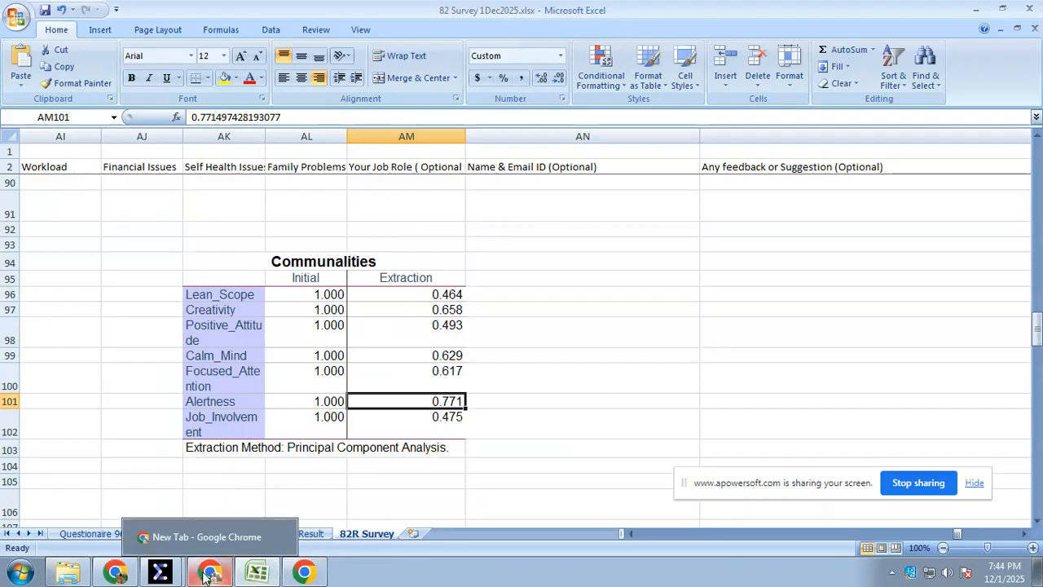
Switch to Excel and apply the cell formatting of Eigen values O5:O11 to construct 1's Communalities cells N5:N11 on the 82R Result sheet
{"action": "left_click", "coordinate": [255, 574]}
{"action": "left_click", "coordinate": [254, 573]}
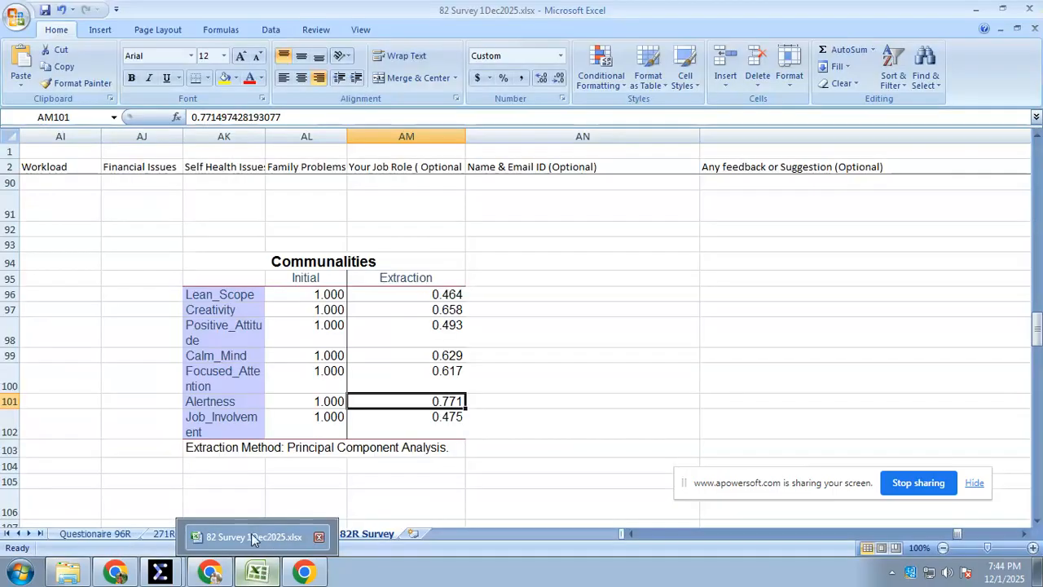
{"action": "left_click", "coordinate": [414, 499]}
{"action": "left_click", "coordinate": [299, 533]}
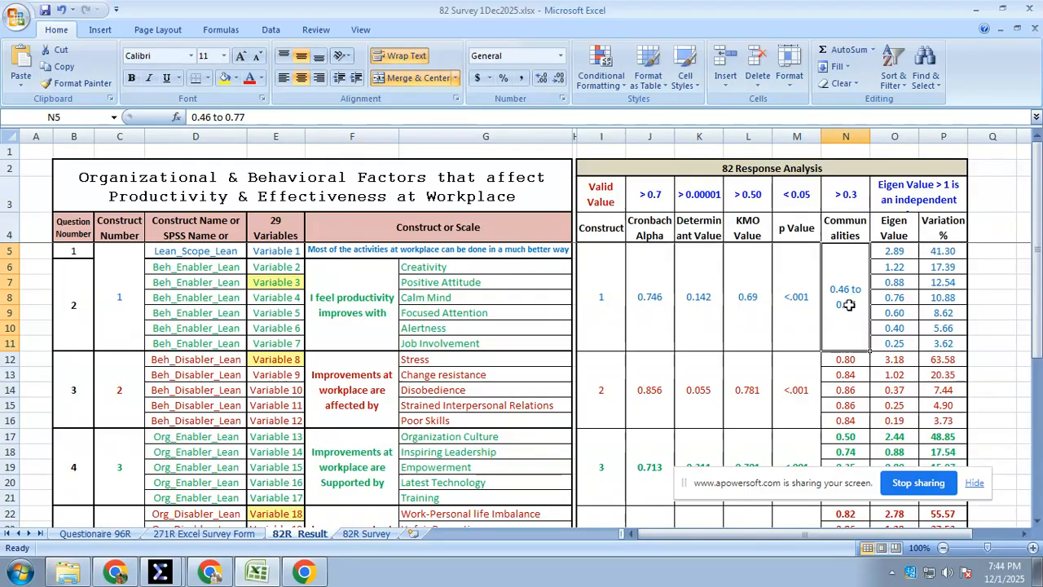
{"action": "left_click_drag", "start_coordinate": [896, 252], "coordinate": [892, 344]}
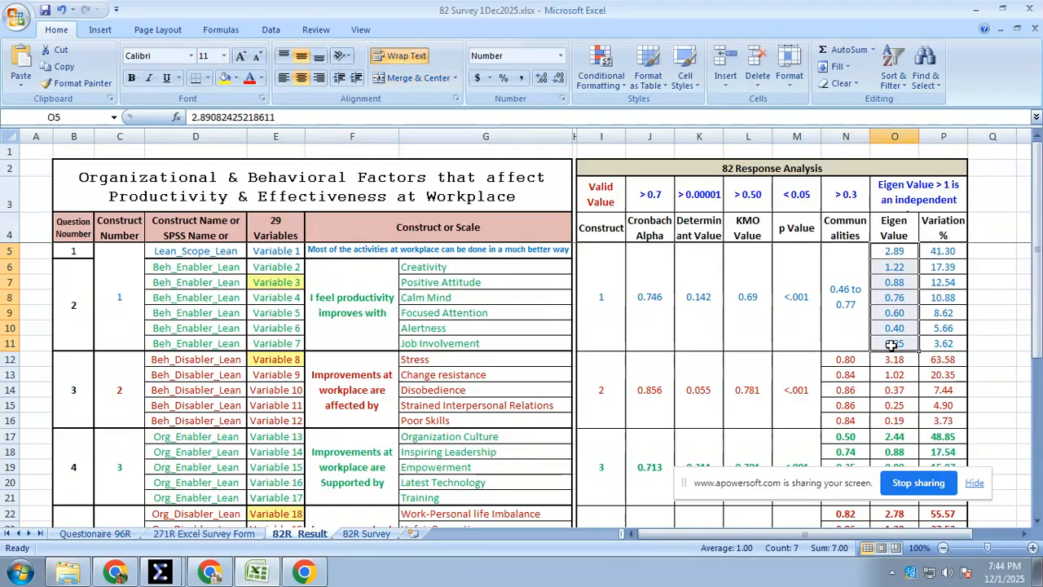
{"action": "left_click", "coordinate": [79, 83]}
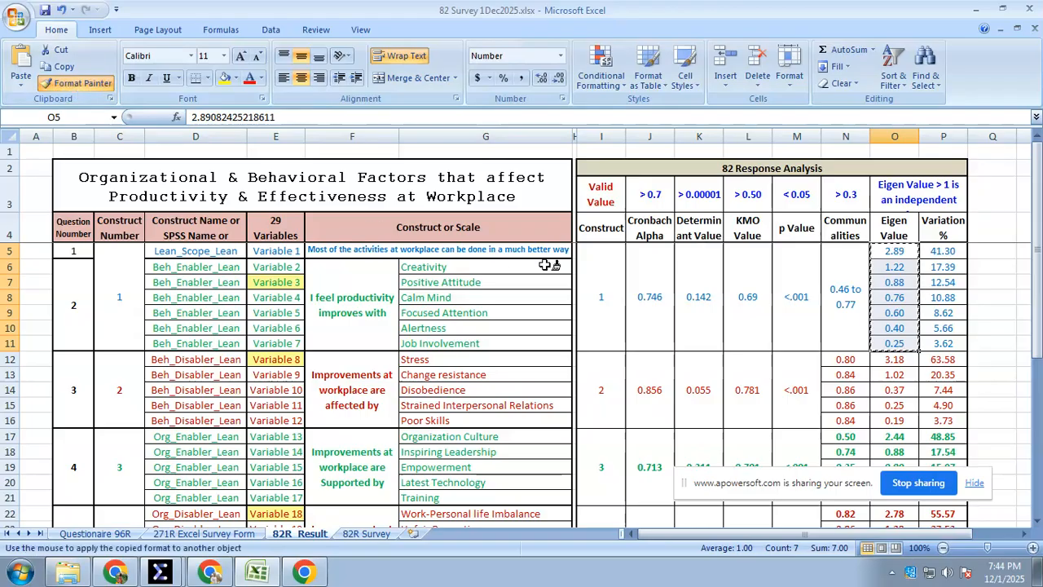
{"action": "left_click", "coordinate": [843, 269]}
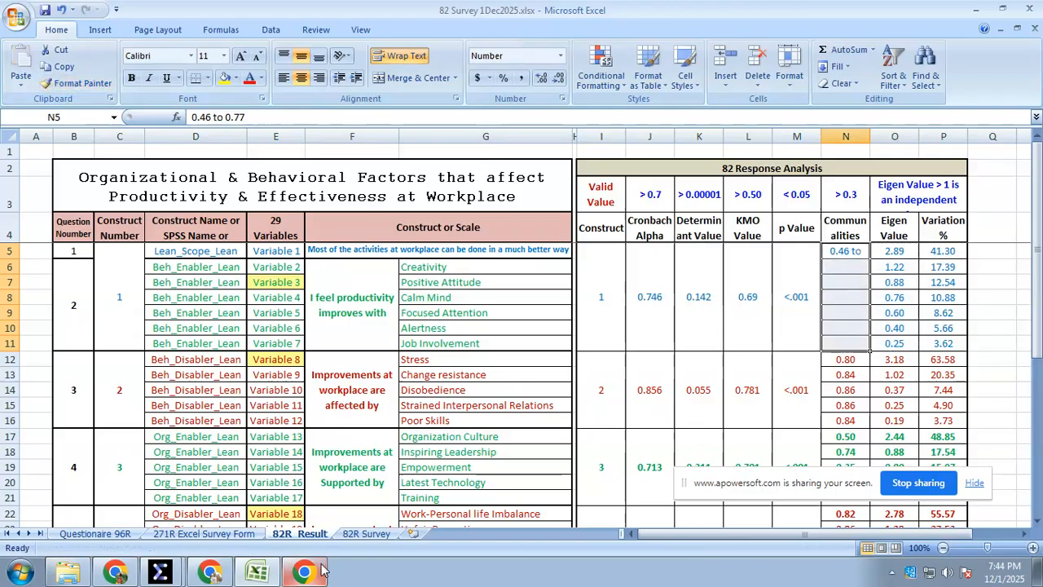
Copy the Extraction values of all seven variables, AM96:AM102, from the Communalities table on the 82R Survey sheet
{"action": "left_click", "coordinate": [366, 536]}
{"action": "left_click_drag", "start_coordinate": [411, 294], "coordinate": [395, 423]}
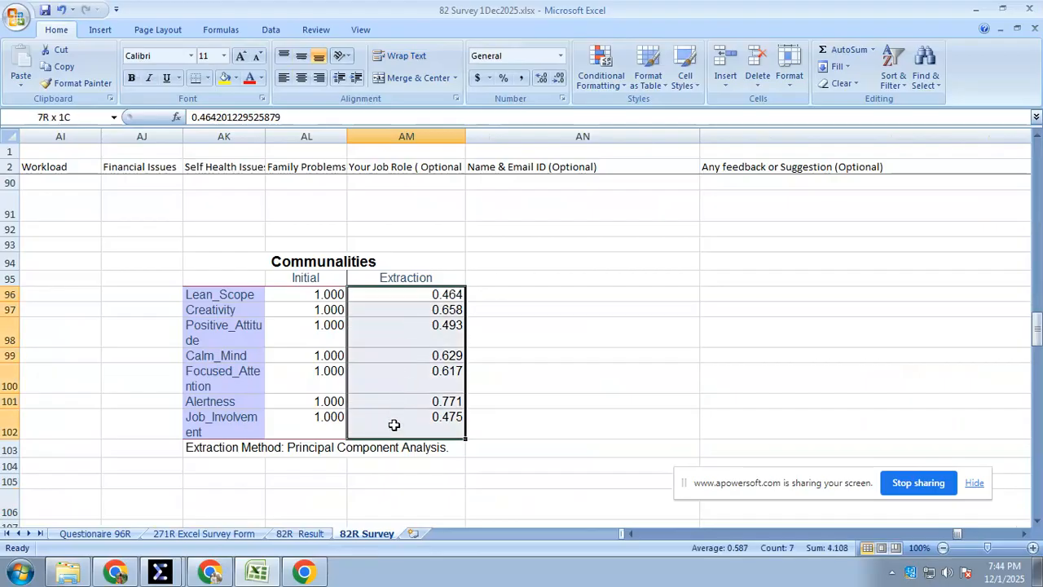
{"action": "right_click", "coordinate": [412, 355]}
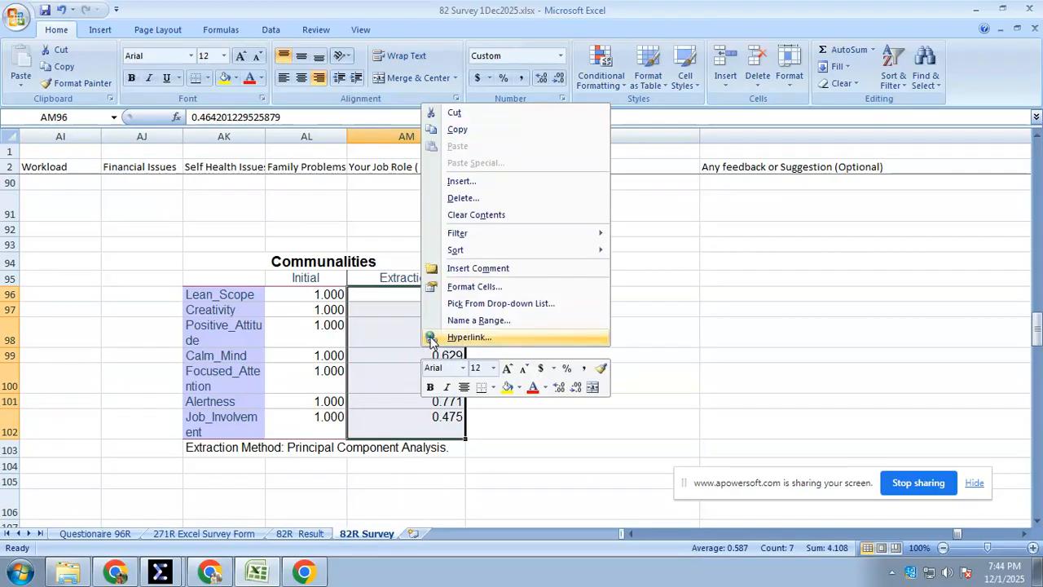
{"action": "left_click", "coordinate": [471, 130]}
{"action": "left_click", "coordinate": [272, 571]}
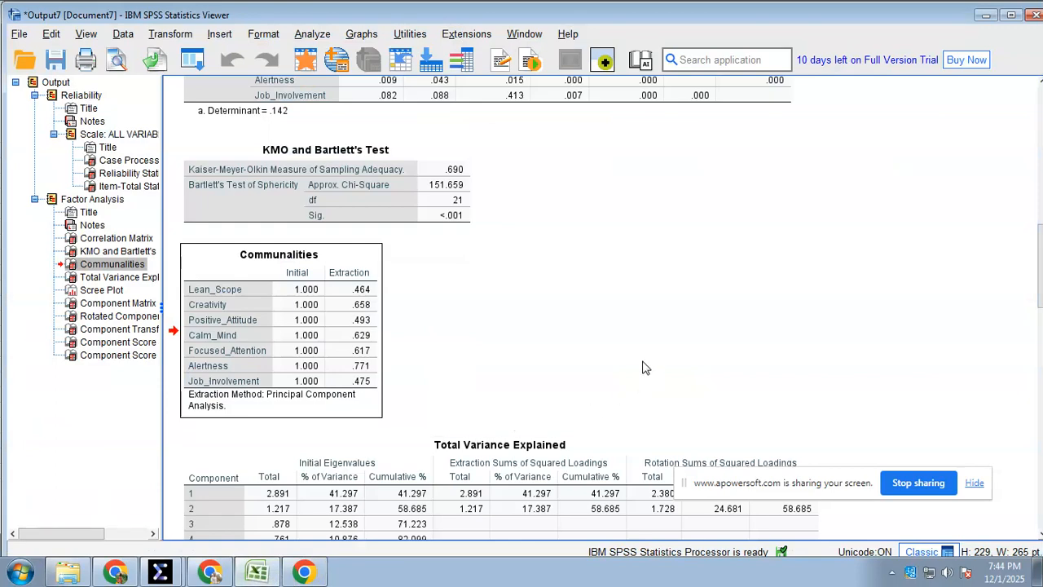
Paste the copied extraction values as values only into construct 1's Communalities column, starting at N5 on the 82R Result sheet
{"action": "left_click", "coordinate": [257, 571]}
{"action": "left_click", "coordinate": [299, 533]}
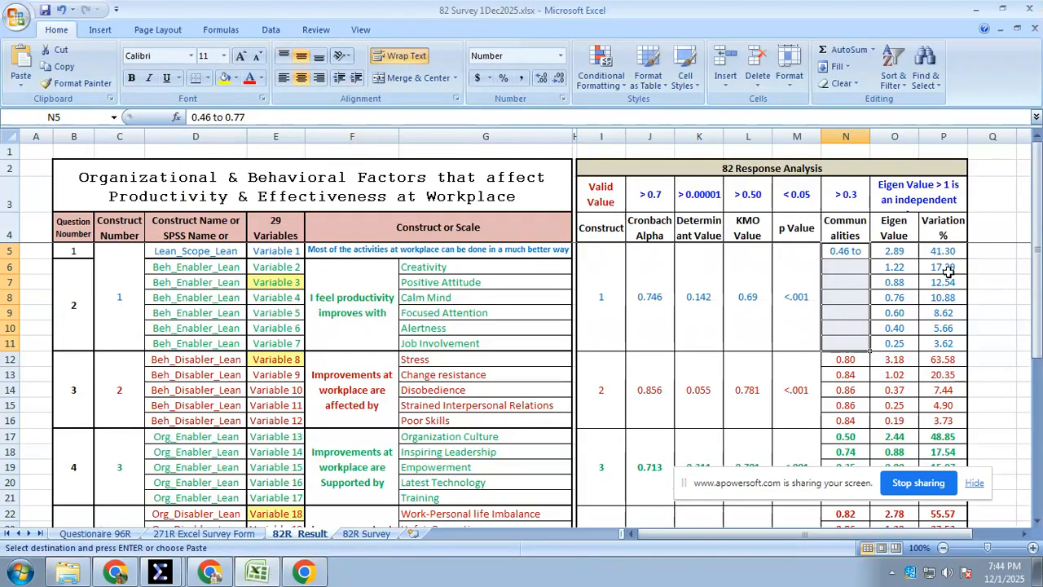
{"action": "left_click", "coordinate": [845, 253]}
{"action": "right_click", "coordinate": [844, 254]}
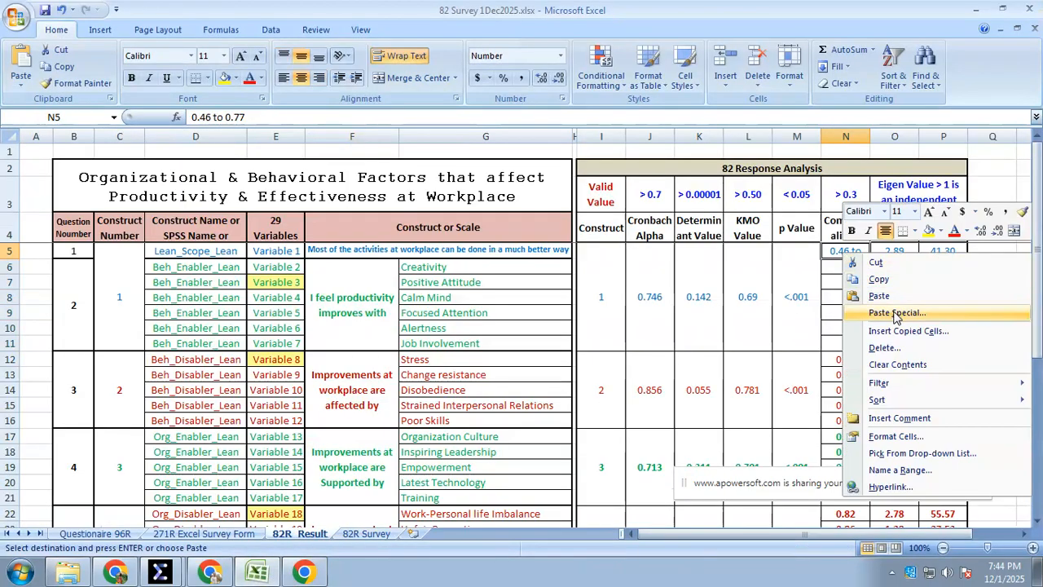
{"action": "left_click", "coordinate": [896, 312]}
{"action": "left_click", "coordinate": [775, 253]}
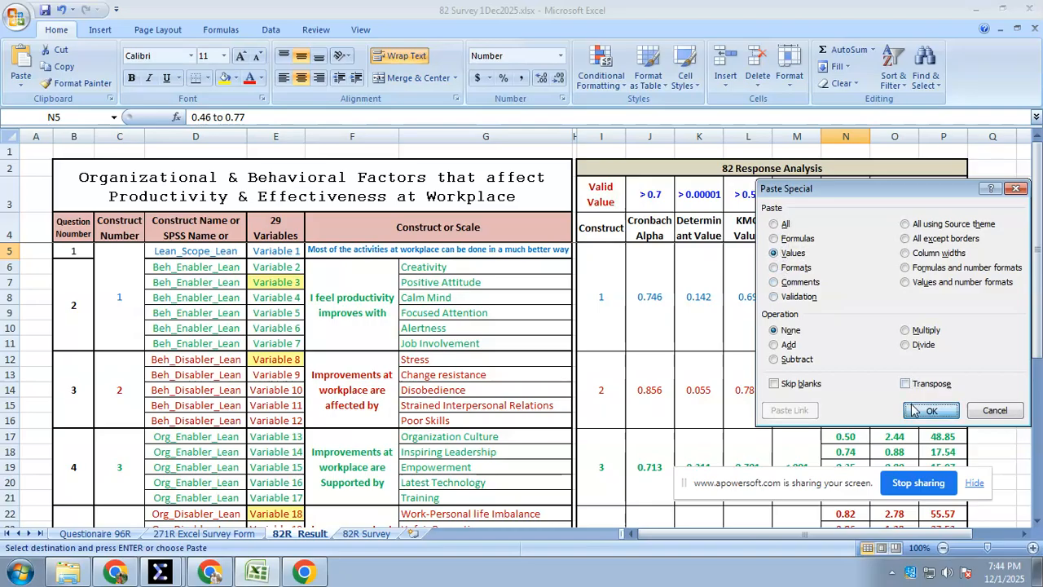
{"action": "left_click", "coordinate": [912, 408]}
Review construct 1's variables from Creativity to Job Involvement together with its p value
{"action": "left_click", "coordinate": [733, 414]}
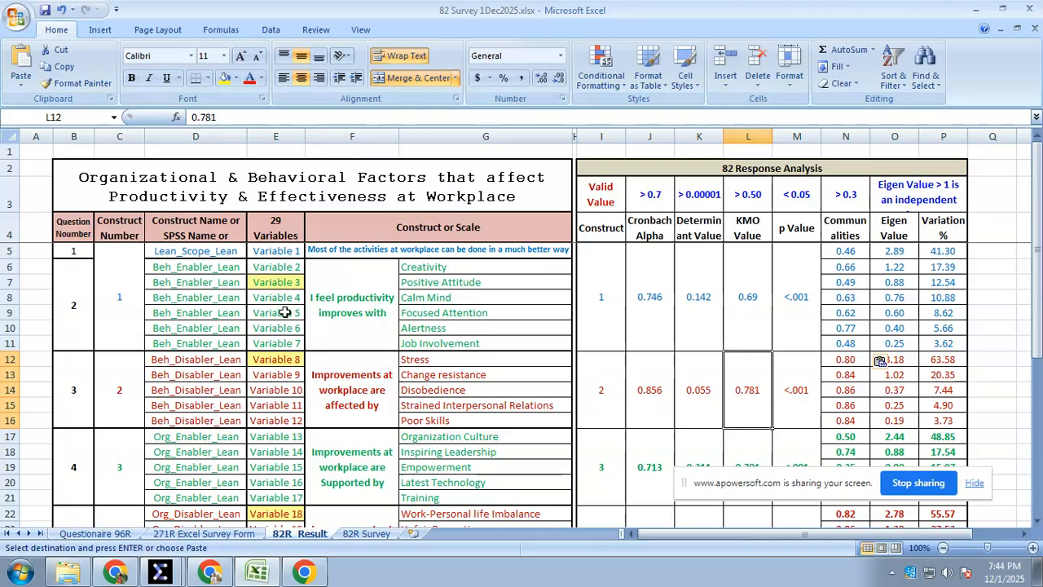
{"action": "left_click_drag", "start_coordinate": [454, 272], "coordinate": [460, 341]}
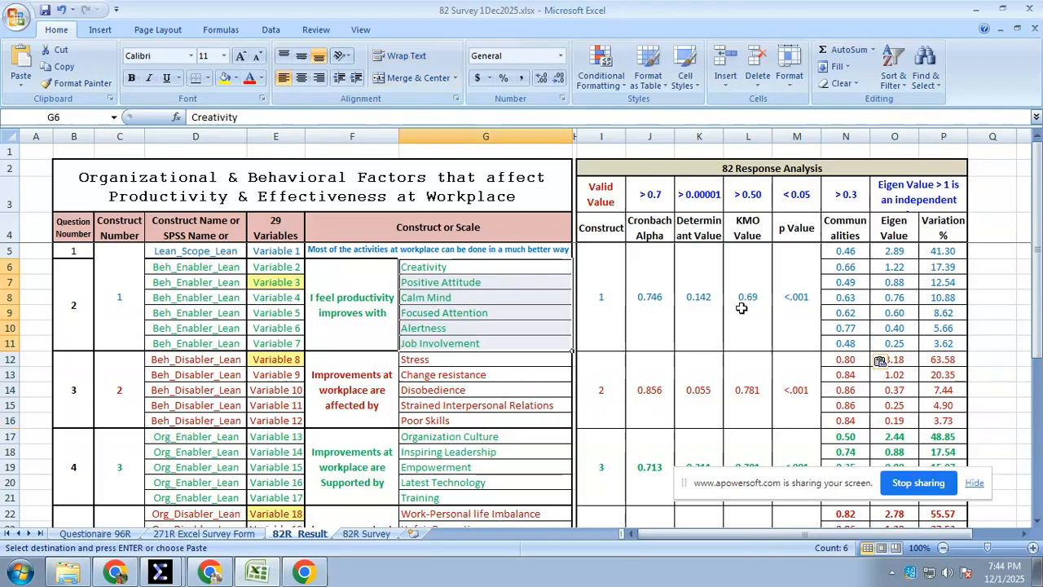
{"action": "left_click", "coordinate": [812, 300]}
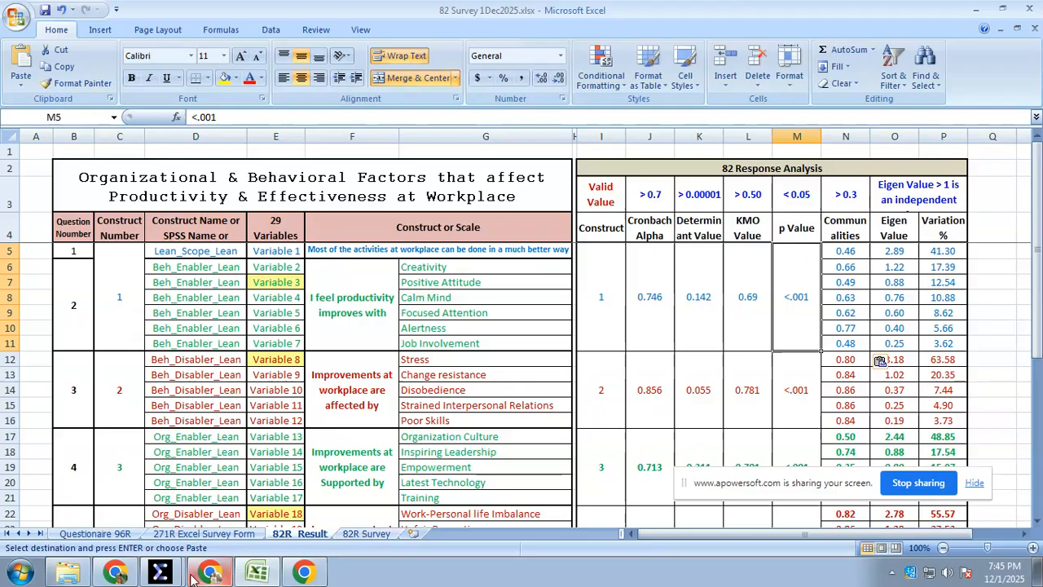
Switch to the SPSS Viewer and copy the Total Variance Explained table as an Excel Worksheet (BIFF)
{"action": "left_click", "coordinate": [163, 571]}
{"action": "left_click", "coordinate": [145, 512]}
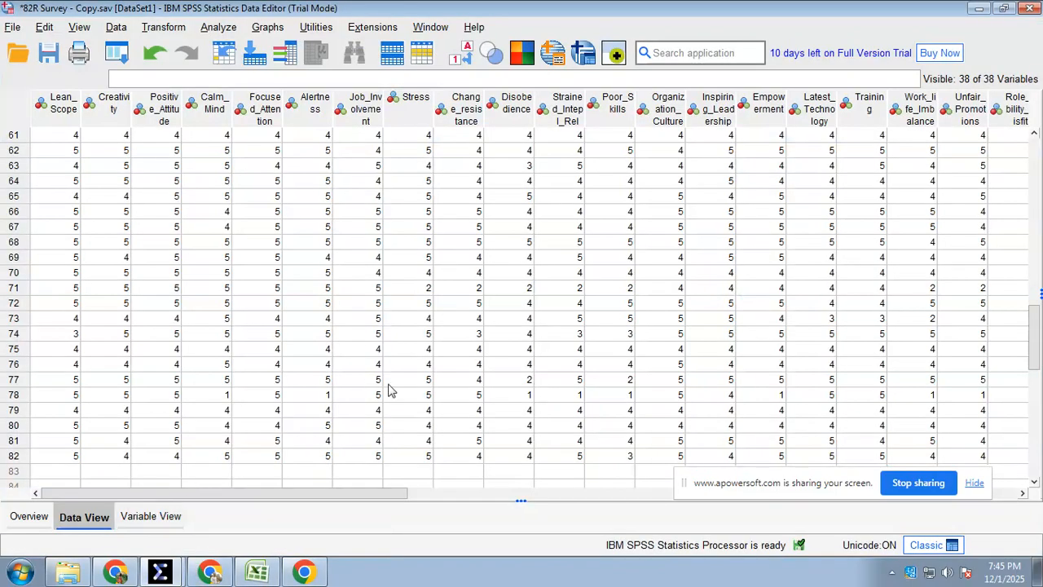
{"action": "left_click", "coordinate": [173, 570]}
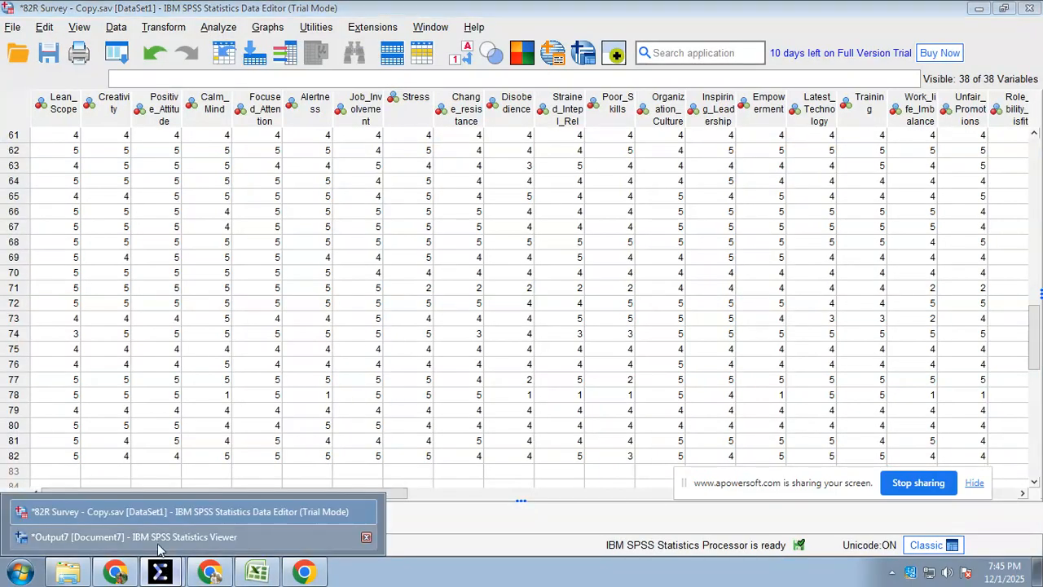
{"action": "left_click", "coordinate": [155, 532]}
{"action": "scroll", "coordinate": [260, 424], "scroll_direction": "down", "scroll_amount": 2}
{"action": "scroll", "coordinate": [259, 423], "scroll_direction": "down", "scroll_amount": 5}
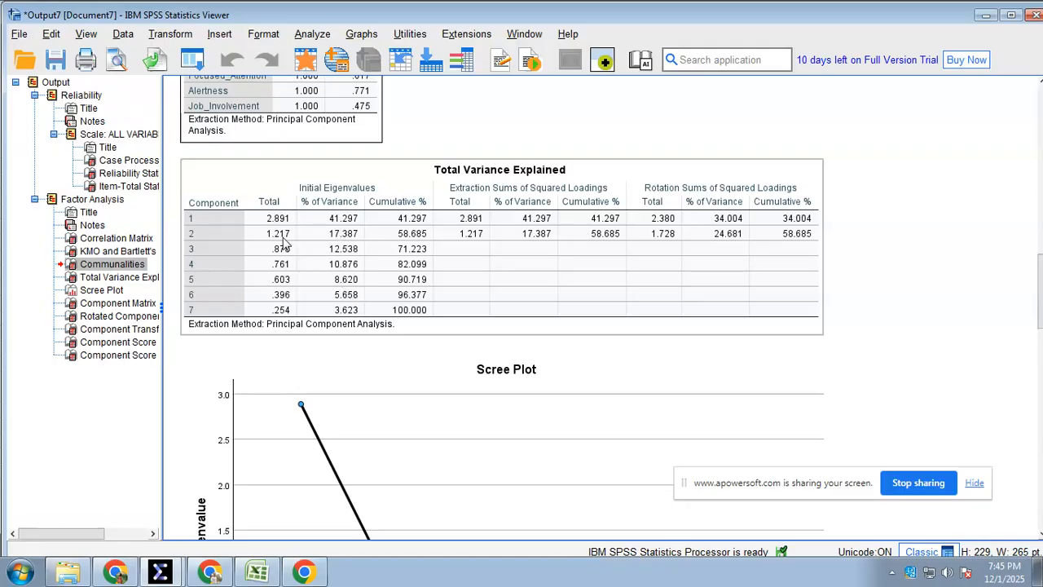
{"action": "left_click", "coordinate": [276, 238]}
{"action": "right_click", "coordinate": [276, 238]}
{"action": "mouse_move", "coordinate": [306, 246]}
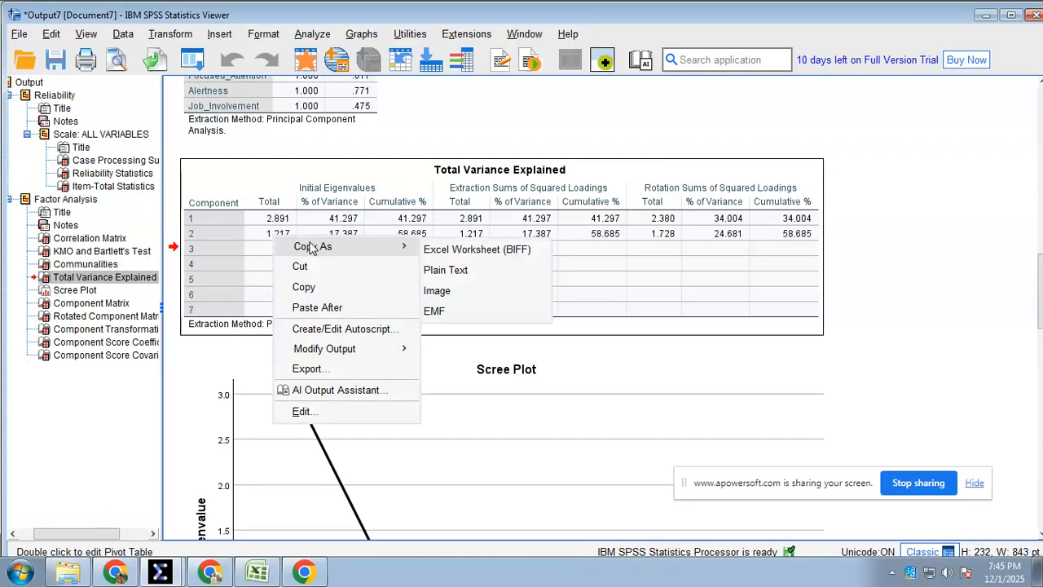
{"action": "left_click", "coordinate": [448, 249]}
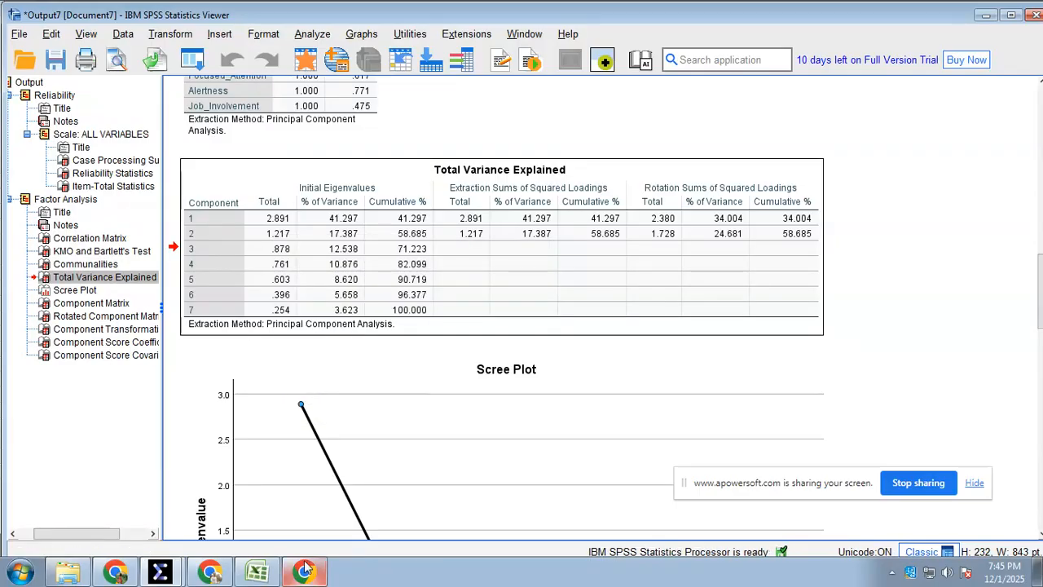
Switch to Excel and paste the Total Variance Explained table at cell AK105, below the Communalities table on the 82R Survey sheet
{"action": "left_click", "coordinate": [258, 572]}
{"action": "left_click", "coordinate": [366, 533]}
{"action": "scroll", "coordinate": [212, 375], "scroll_direction": "down", "scroll_amount": 2}
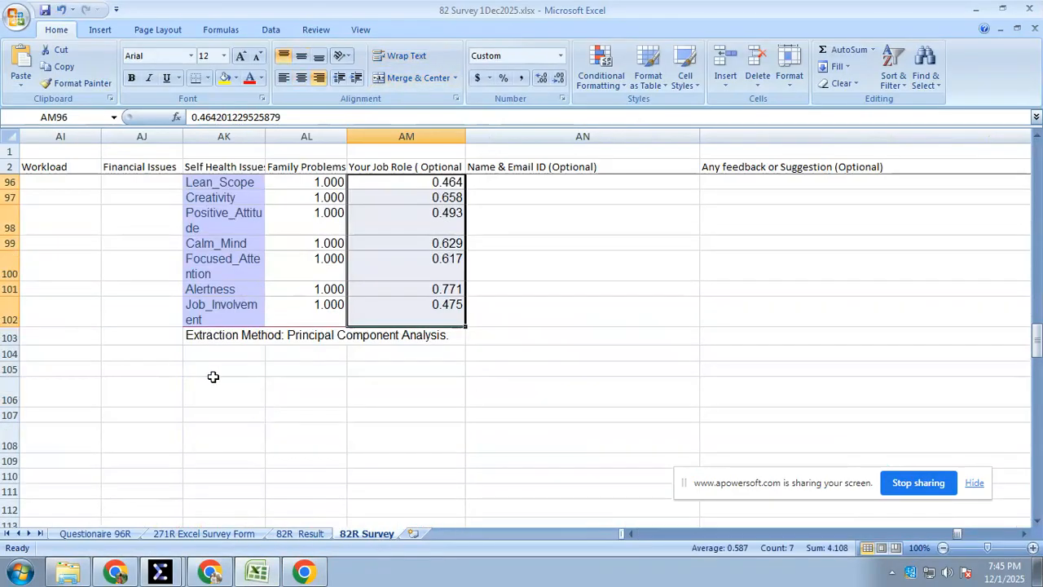
{"action": "right_click", "coordinate": [213, 370]}
{"action": "left_click", "coordinate": [249, 175]}
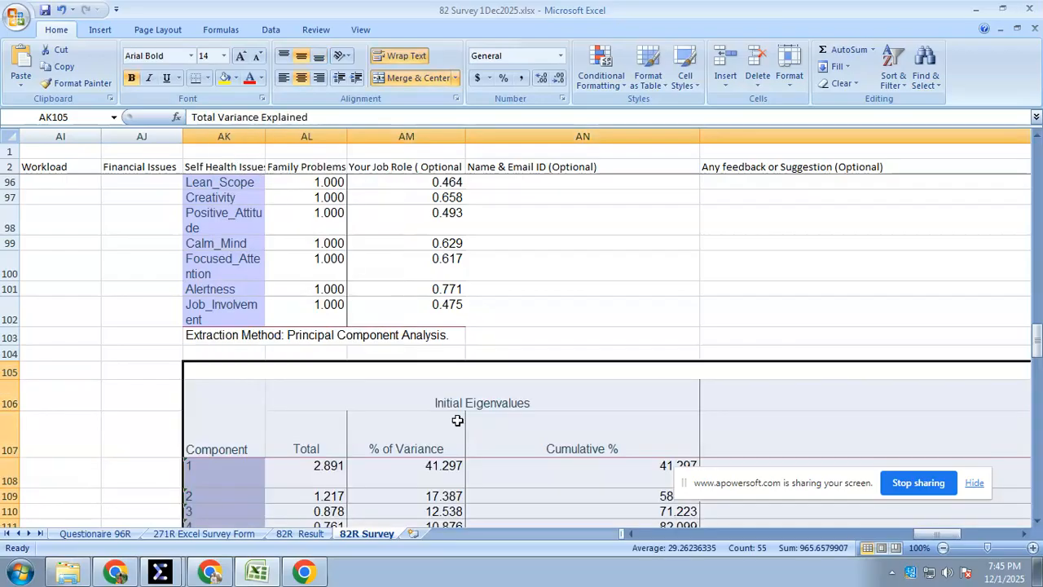
Copy the initial eigenvalue Total and % of Variance figures for all seven components, AL108:AM114
{"action": "scroll", "coordinate": [458, 413], "scroll_direction": "down", "scroll_amount": 3}
{"action": "left_click", "coordinate": [444, 355]}
{"action": "left_click_drag", "start_coordinate": [322, 286], "coordinate": [412, 381]}
{"action": "right_click", "coordinate": [379, 341]}
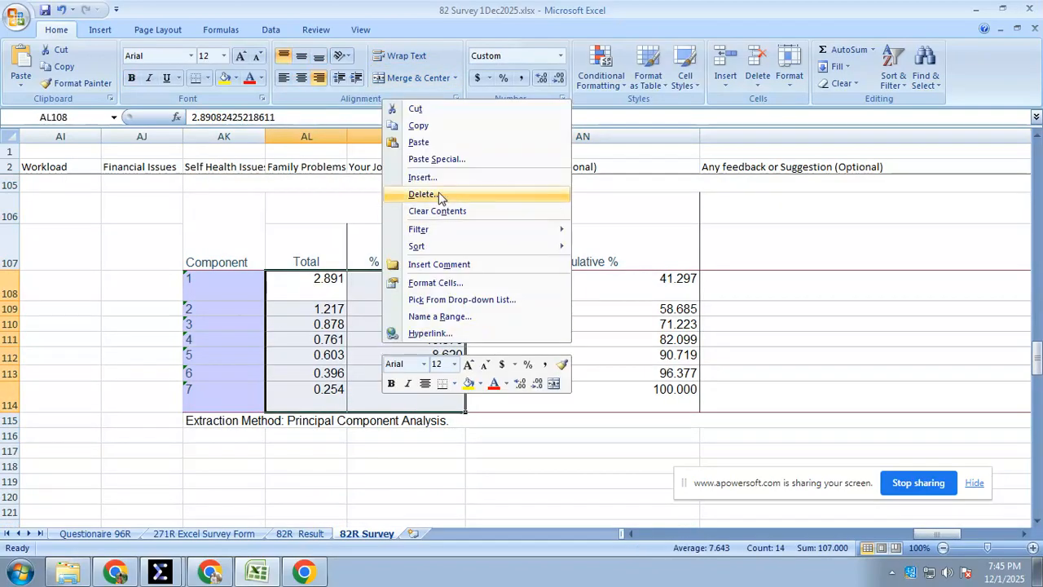
{"action": "left_click", "coordinate": [418, 125]}
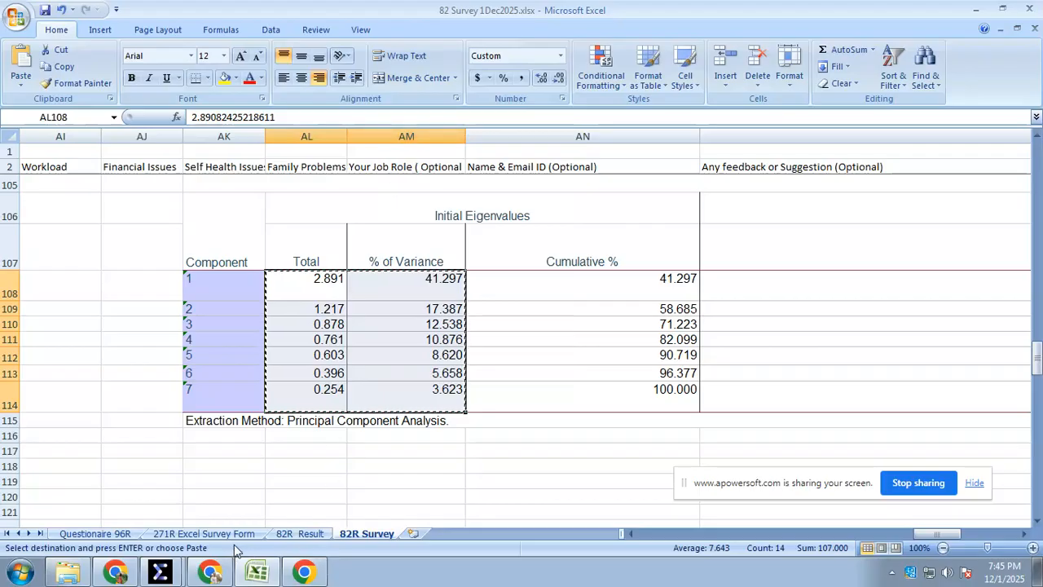
Paste the copied figures as values only into construct 1's Eigen Value and Variation % columns, starting at O5 on the 82R Result sheet
{"action": "left_click", "coordinate": [287, 534]}
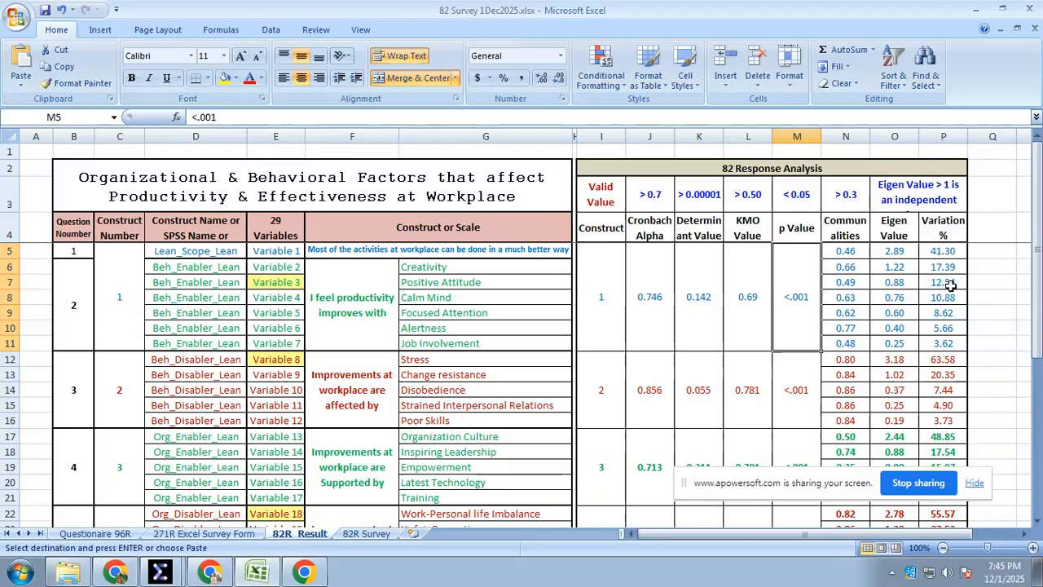
{"action": "left_click", "coordinate": [897, 255]}
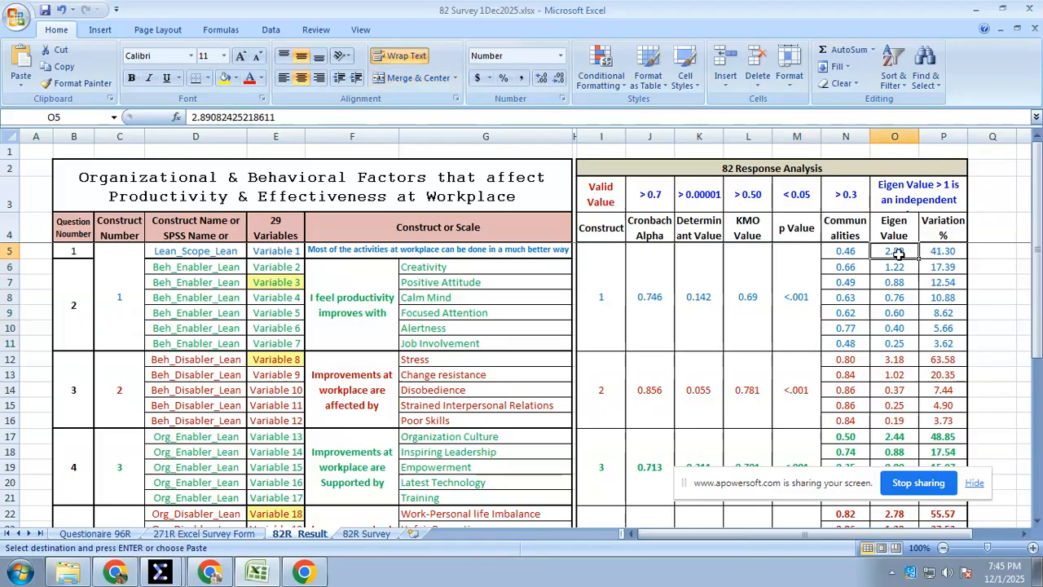
{"action": "right_click", "coordinate": [898, 255]}
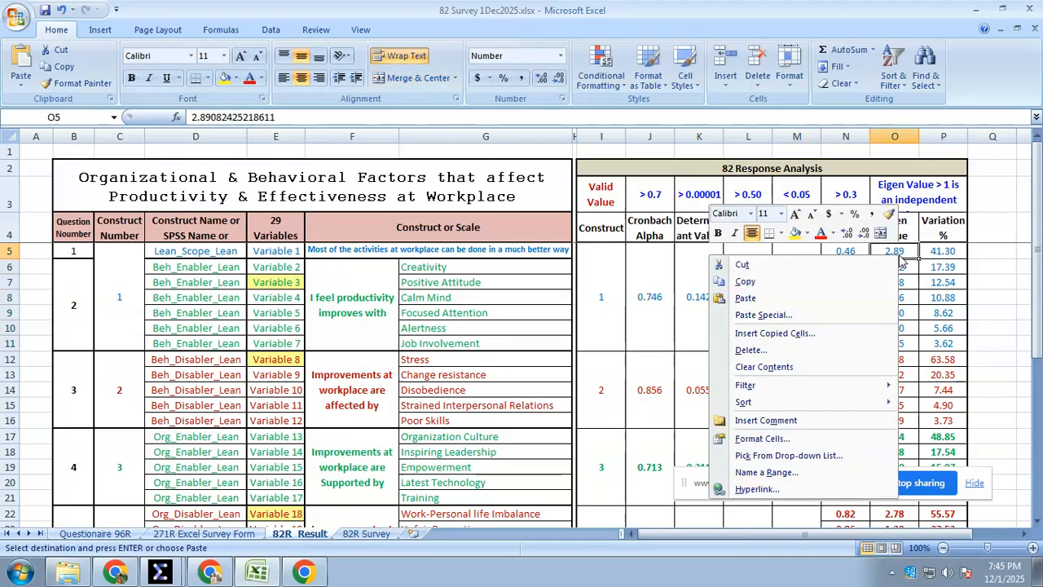
{"action": "left_click", "coordinate": [855, 315]}
{"action": "left_click_drag", "start_coordinate": [797, 203], "coordinate": [593, 211]}
{"action": "left_click", "coordinate": [530, 258]}
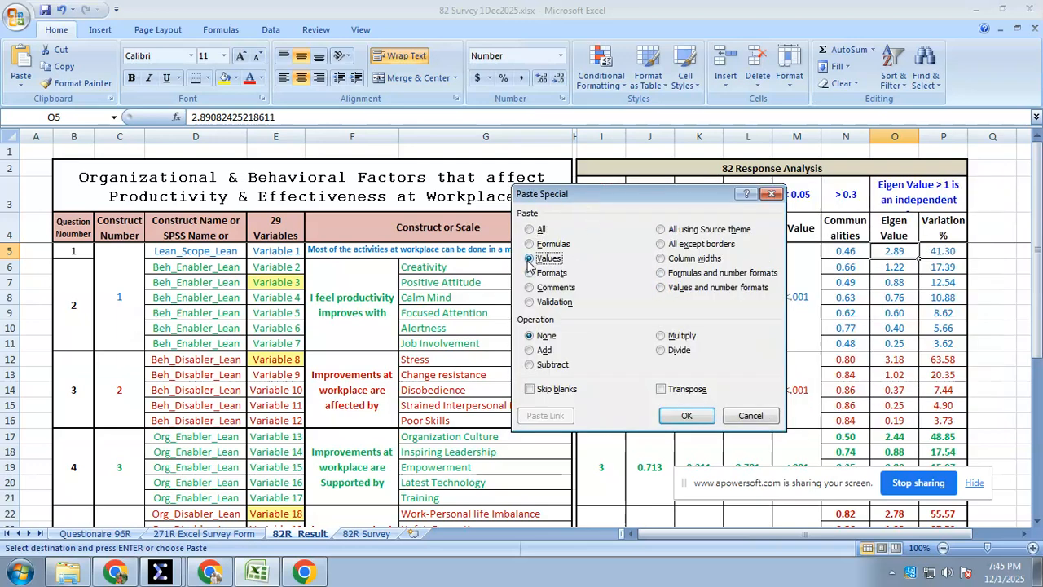
{"action": "left_click", "coordinate": [684, 416]}
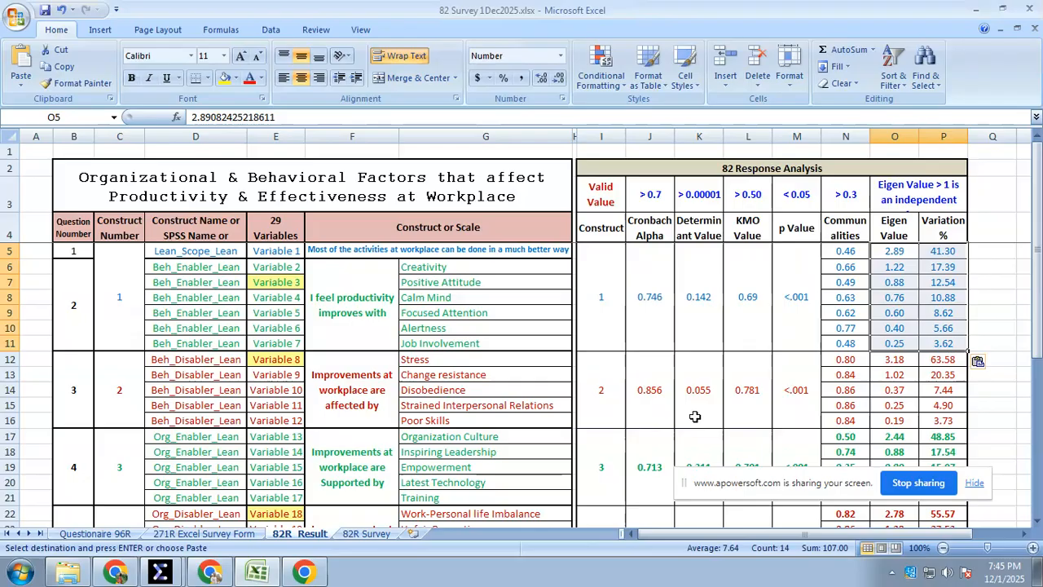
Examine the Eigen values and variation percentages of construct 1's first two rows, Lean_Scope and Creativity
{"action": "left_click", "coordinate": [921, 380]}
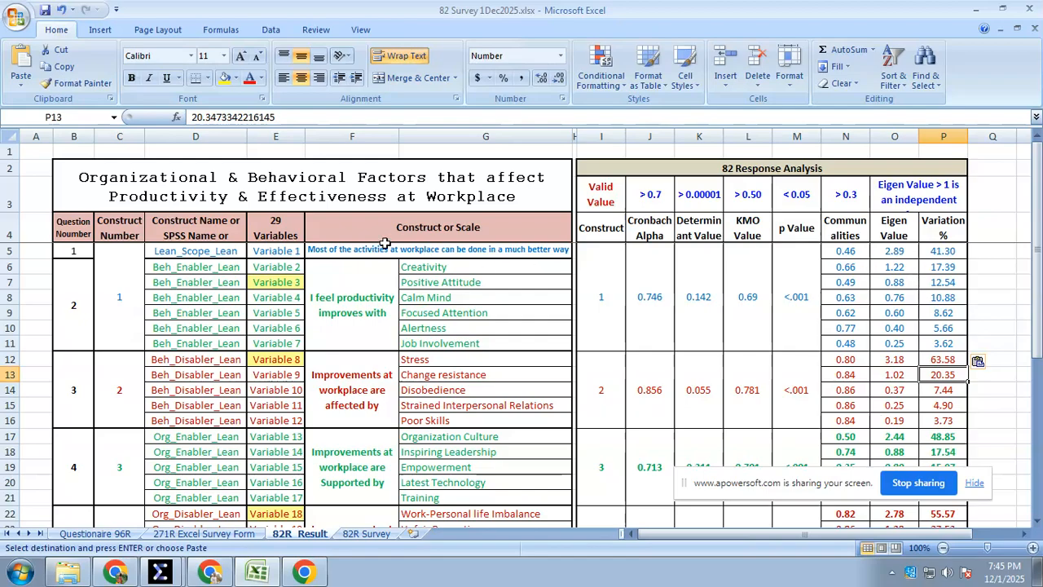
{"action": "left_click", "coordinate": [881, 254]}
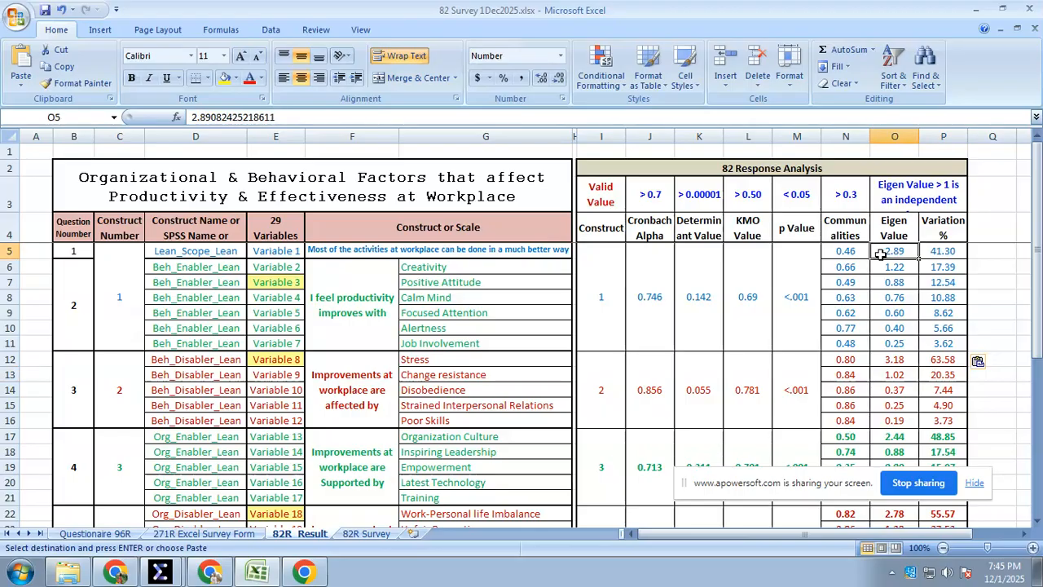
{"action": "left_click", "coordinate": [945, 253]}
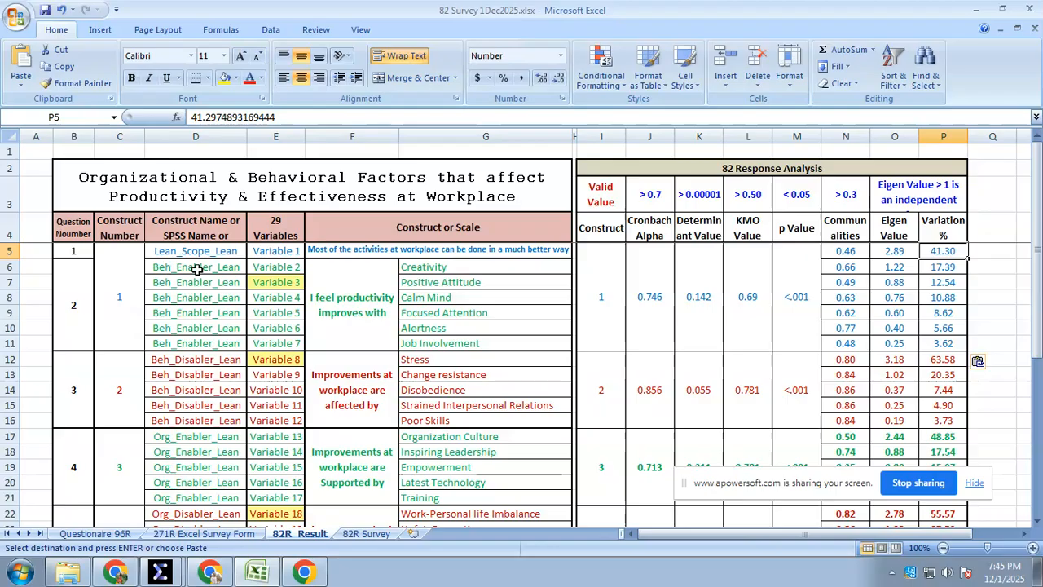
{"action": "left_click", "coordinate": [225, 268]}
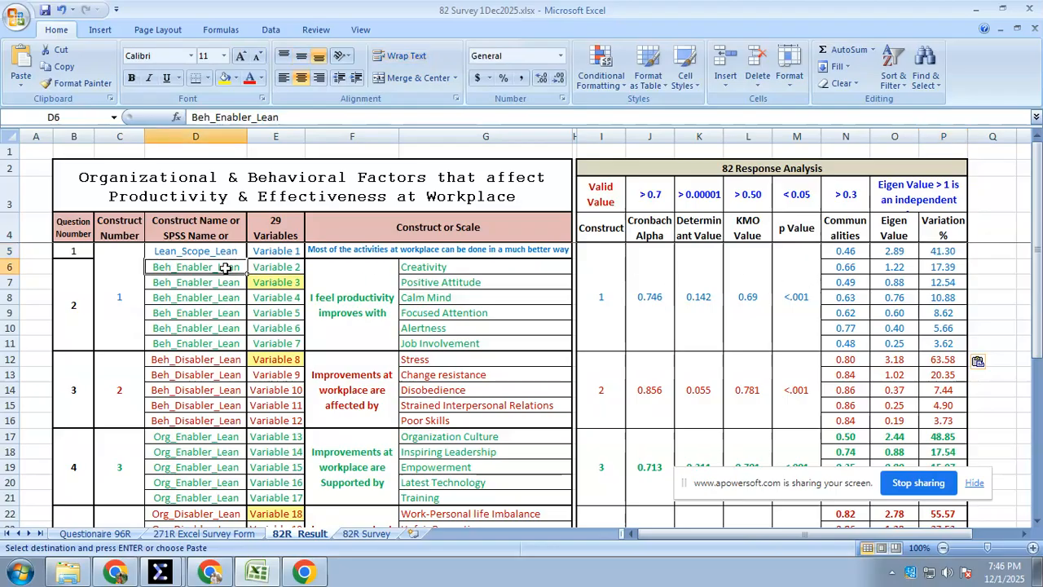
{"action": "left_click", "coordinate": [437, 268]}
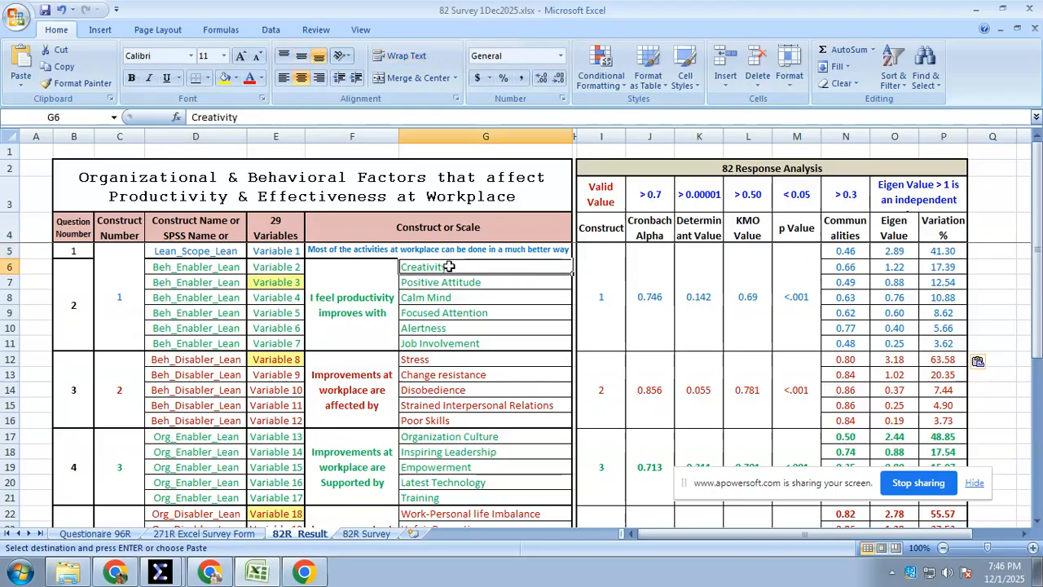
{"action": "left_click", "coordinate": [900, 267]}
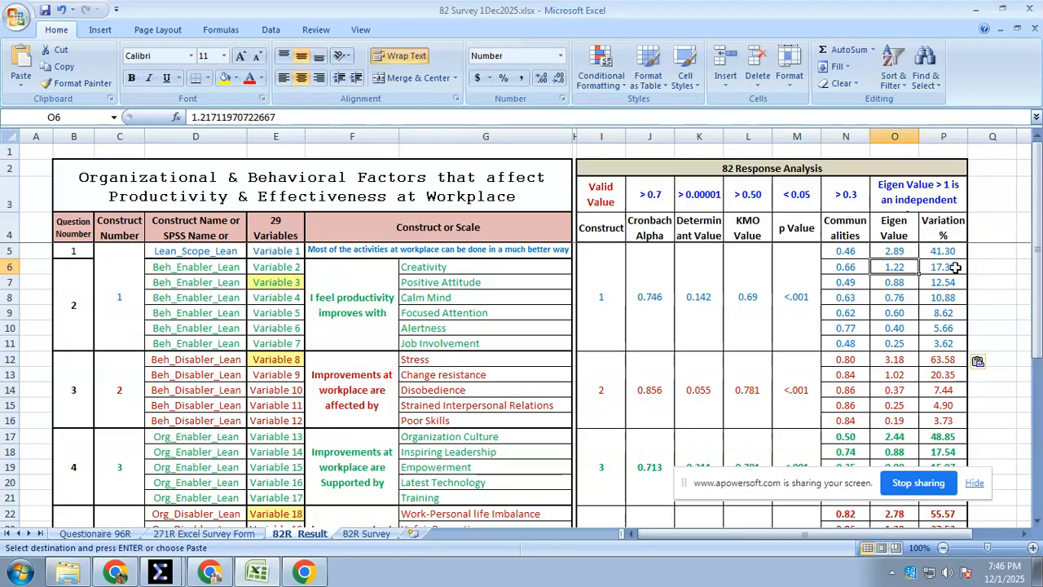
{"action": "left_click", "coordinate": [955, 267]}
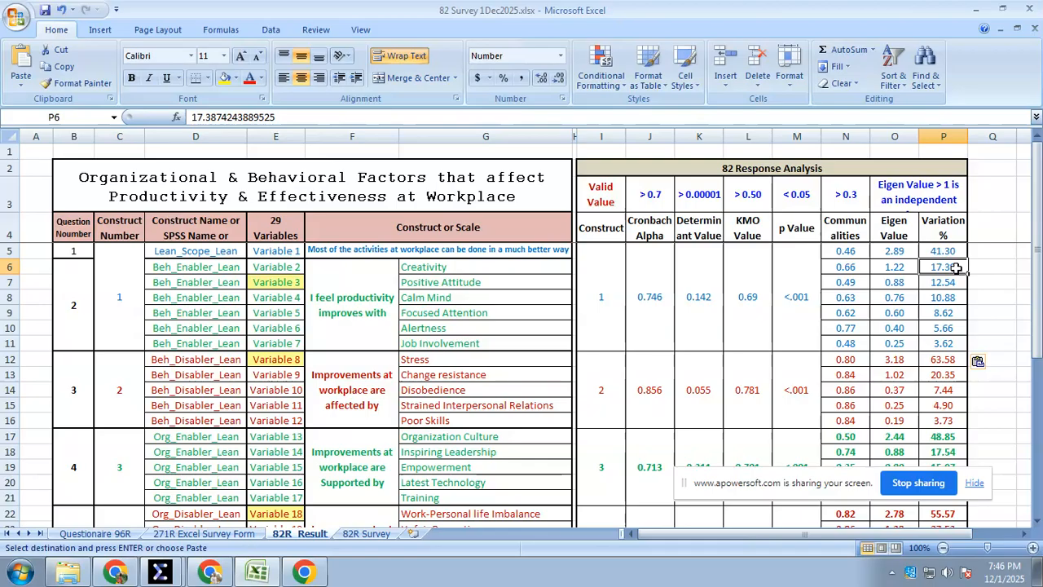
Examine construct 1's variation percentages and the variables grouped under constructs 1 and 2 on the 82R Result sheet
{"action": "left_click_drag", "start_coordinate": [947, 343], "coordinate": [925, 269]}
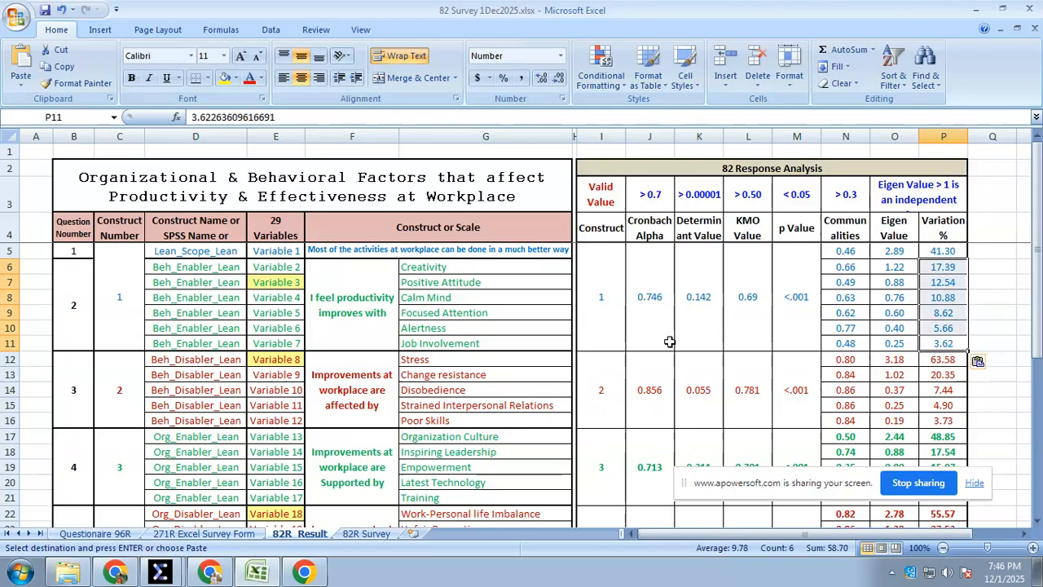
{"action": "scroll", "coordinate": [668, 340], "scroll_direction": "down", "scroll_amount": 1}
{"action": "scroll", "coordinate": [643, 330], "scroll_direction": "up", "scroll_amount": 1}
{"action": "left_click", "coordinate": [608, 310]}
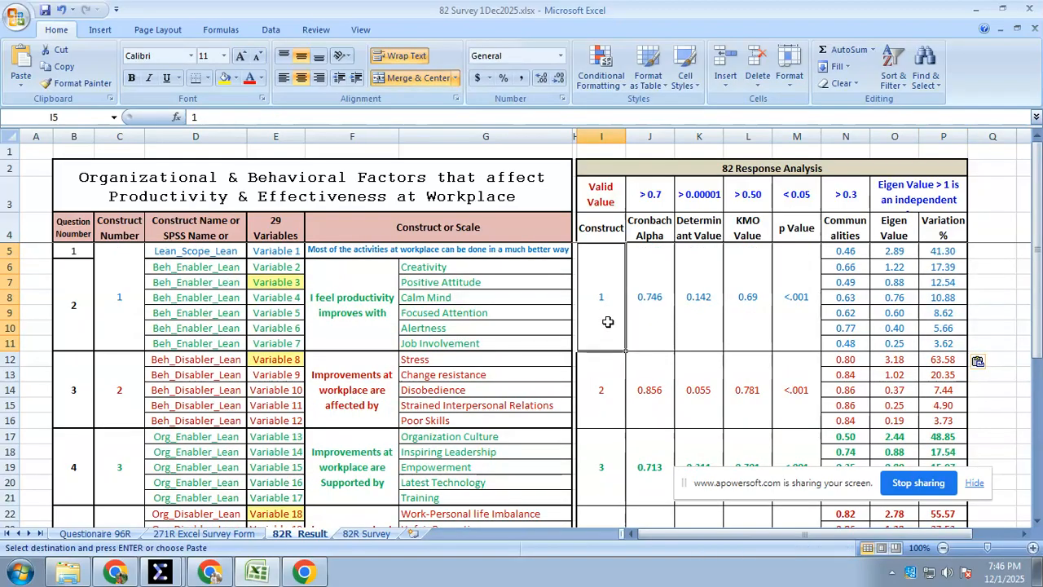
{"action": "left_click_drag", "start_coordinate": [181, 270], "coordinate": [187, 305]}
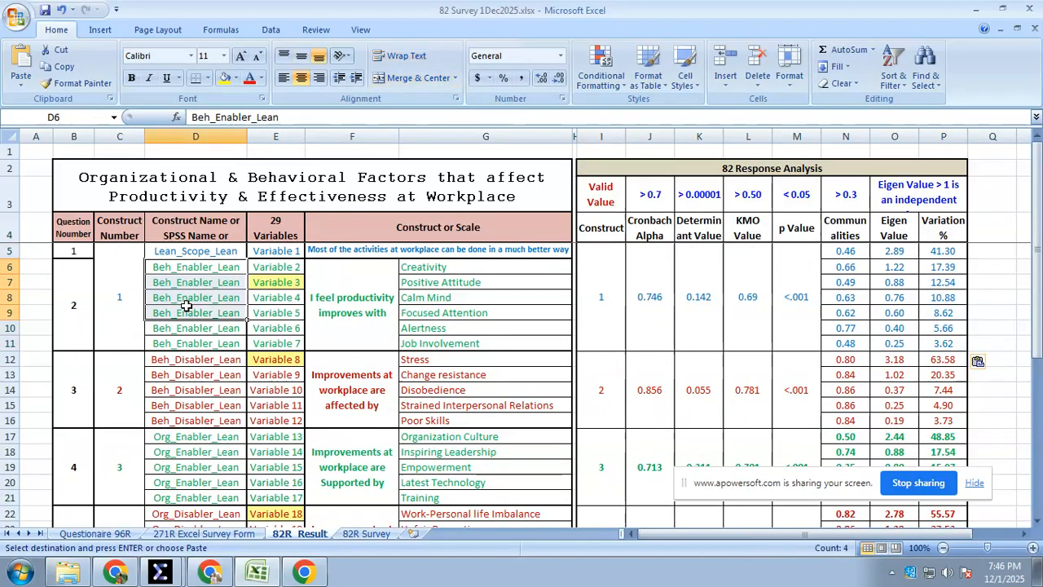
{"action": "left_click", "coordinate": [608, 371]}
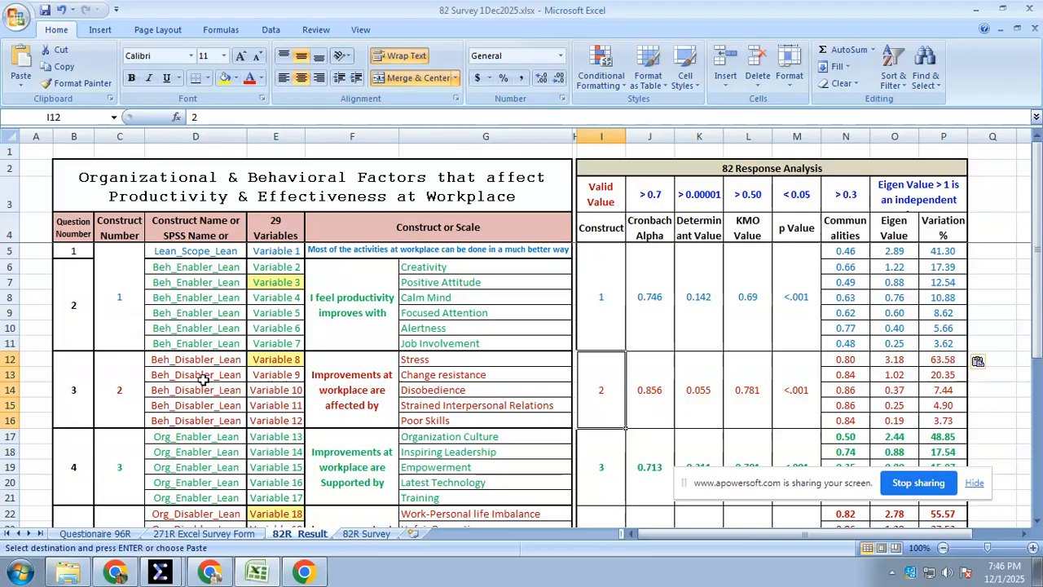
{"action": "left_click_drag", "start_coordinate": [444, 361], "coordinate": [454, 414]}
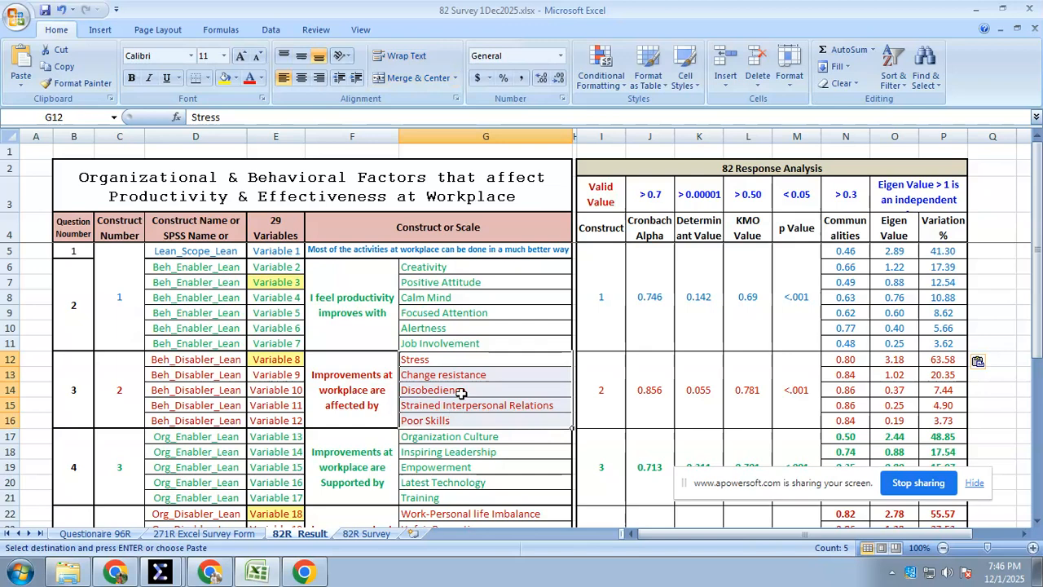
{"action": "left_click", "coordinate": [461, 391]}
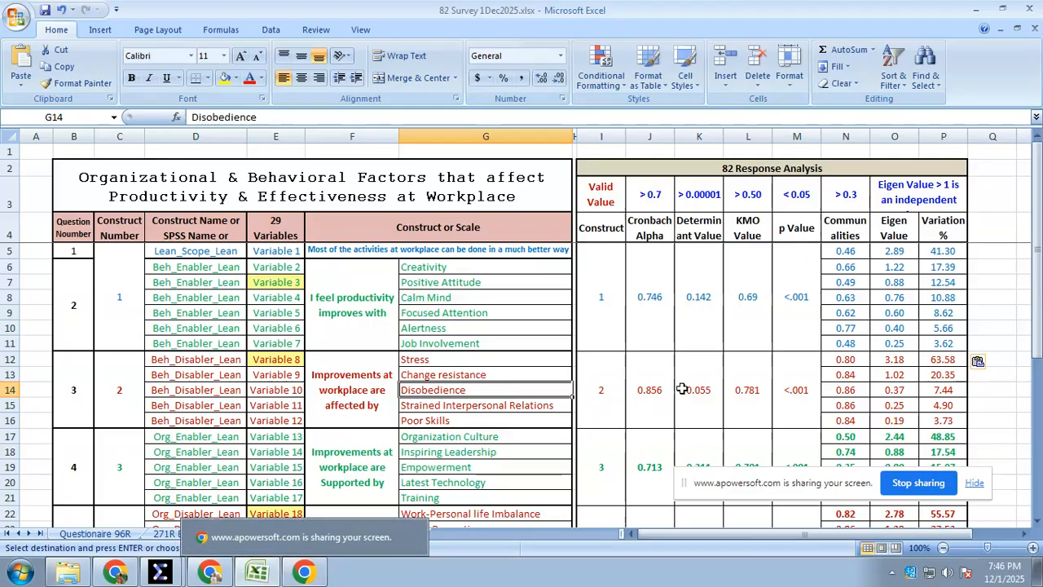
Review the results of constructs 3 to 6, ending with construct 6's Cronbach Alpha, Determinant, KMO, p value and component figures
{"action": "scroll", "coordinate": [479, 408], "scroll_direction": "down", "scroll_amount": 4}
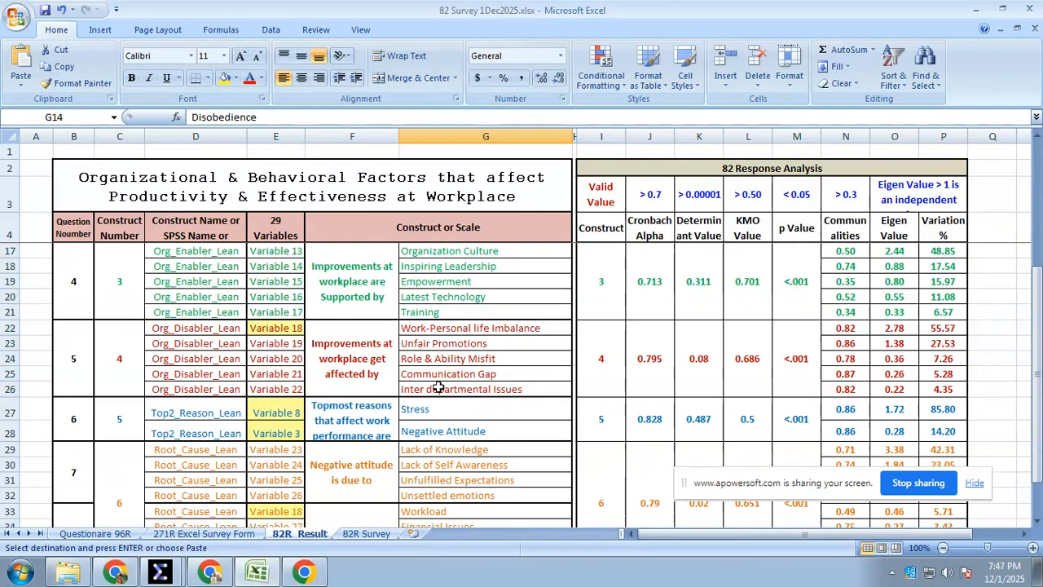
{"action": "scroll", "coordinate": [195, 356], "scroll_direction": "down", "scroll_amount": 3}
{"action": "scroll", "coordinate": [189, 371], "scroll_direction": "up", "scroll_amount": 1}
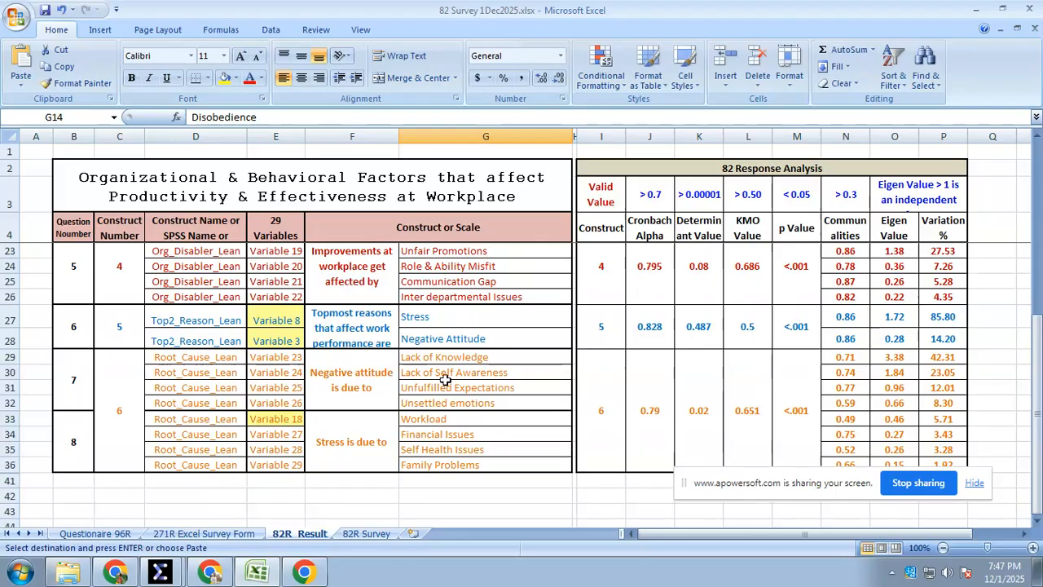
{"action": "left_click", "coordinate": [660, 415]}
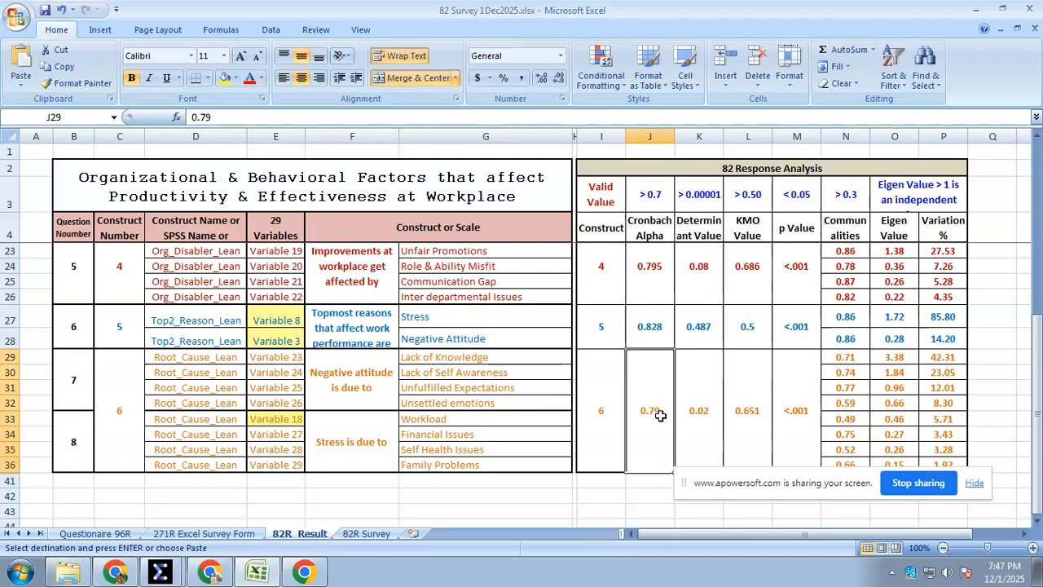
{"action": "left_click_drag", "start_coordinate": [691, 405], "coordinate": [930, 389]}
Switch to the SPSS Data Editor, open Reliability Analysis and remove all of construct 1's variables from the items
{"action": "left_click", "coordinate": [161, 571]}
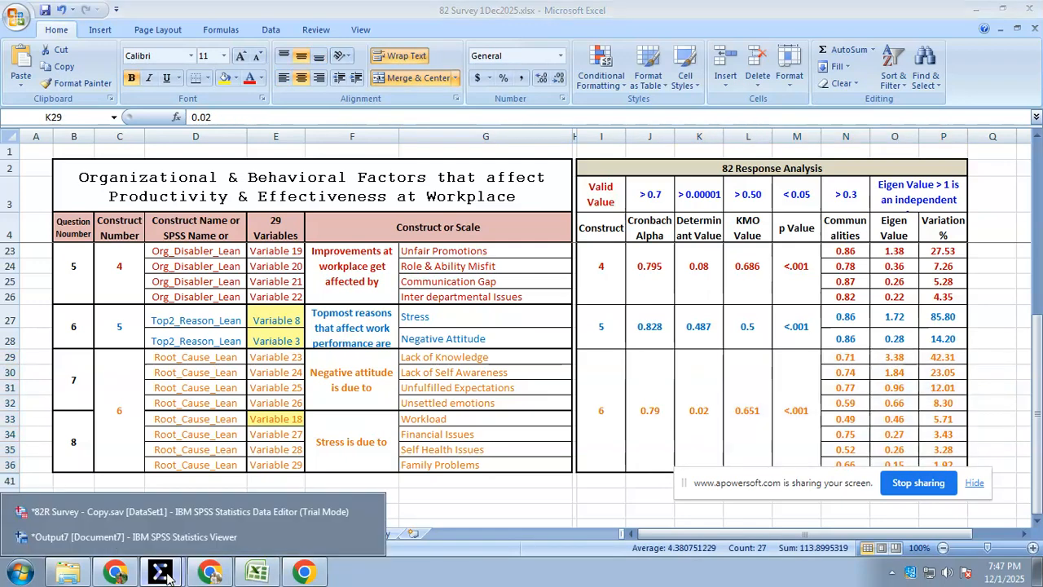
{"action": "left_click", "coordinate": [133, 514]}
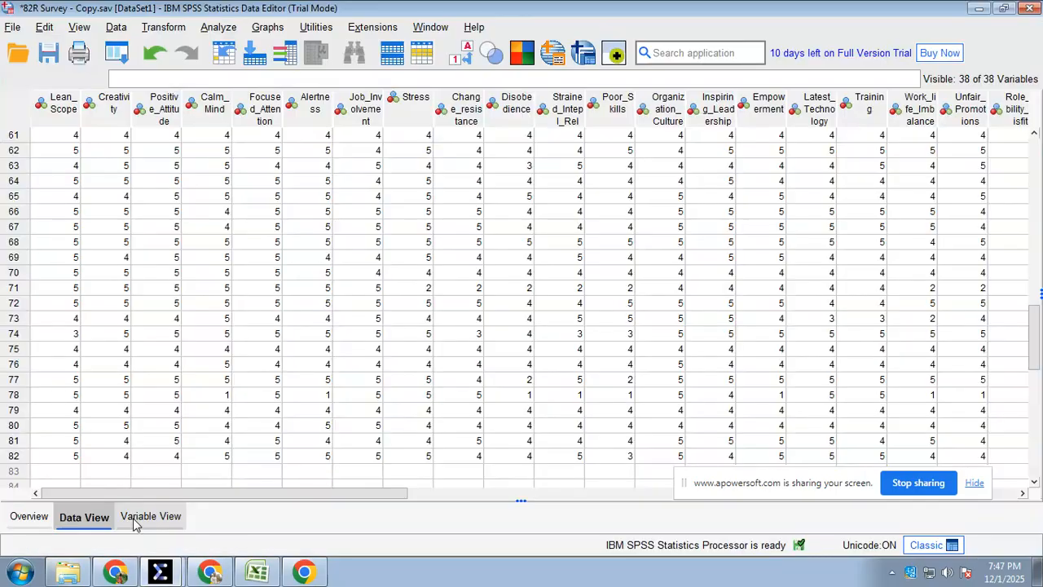
{"action": "left_click", "coordinate": [218, 29]}
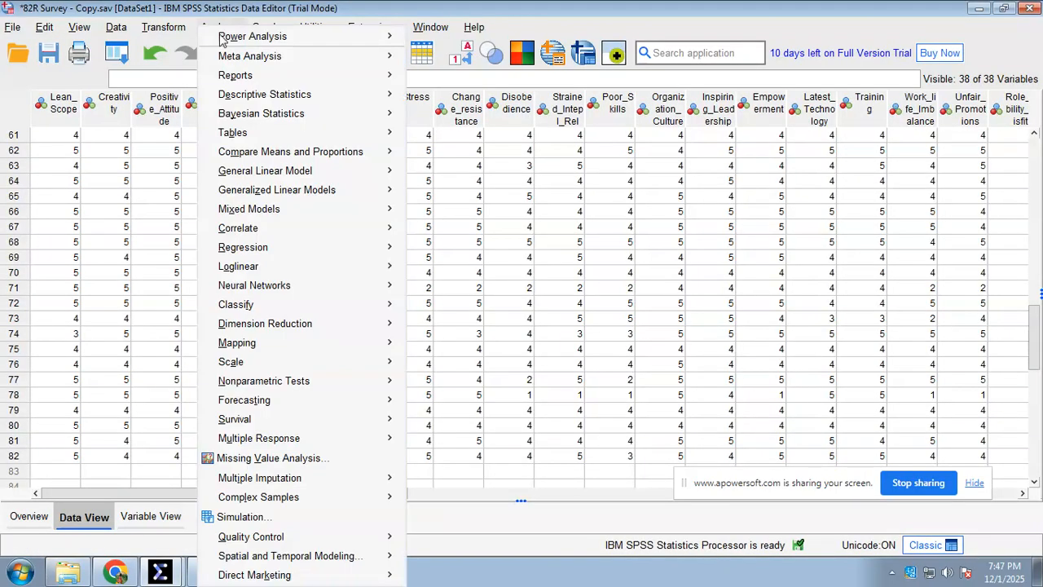
{"action": "mouse_move", "coordinate": [293, 368]}
{"action": "left_click", "coordinate": [510, 373]}
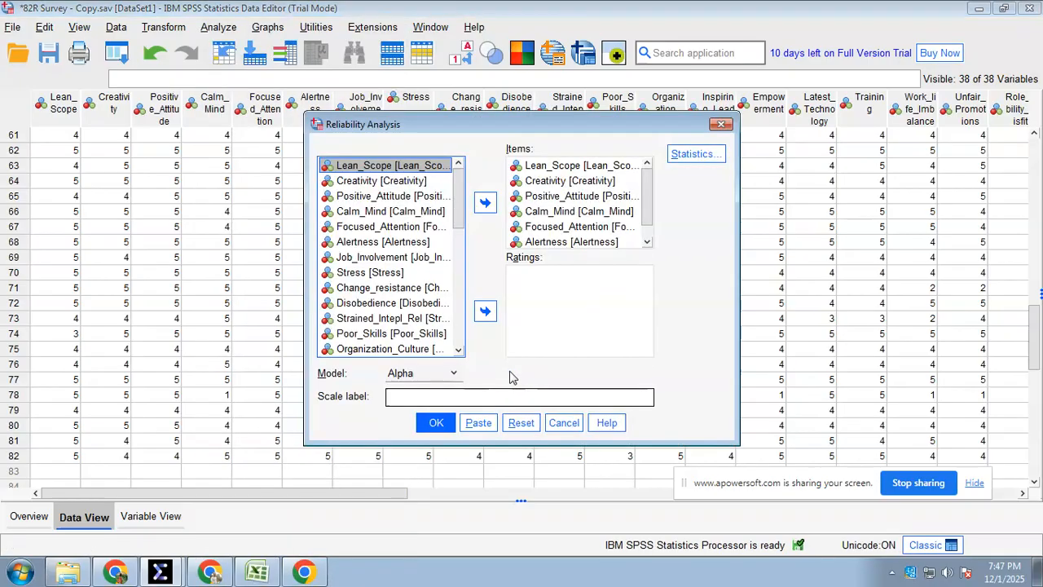
{"action": "left_click", "coordinate": [546, 196]}
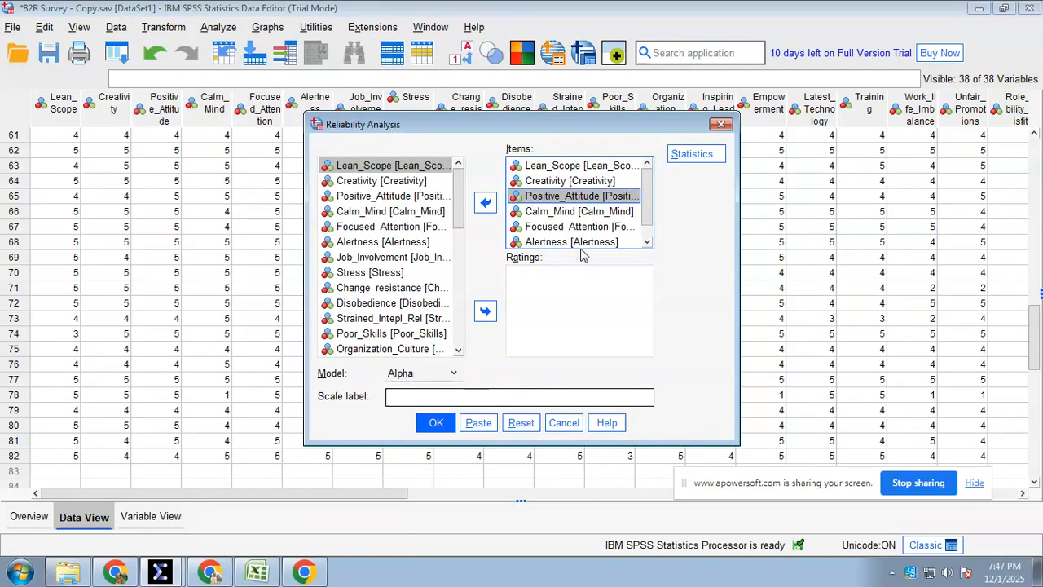
{"action": "key", "text": "ctrl+a"}
{"action": "left_click", "coordinate": [484, 202]}
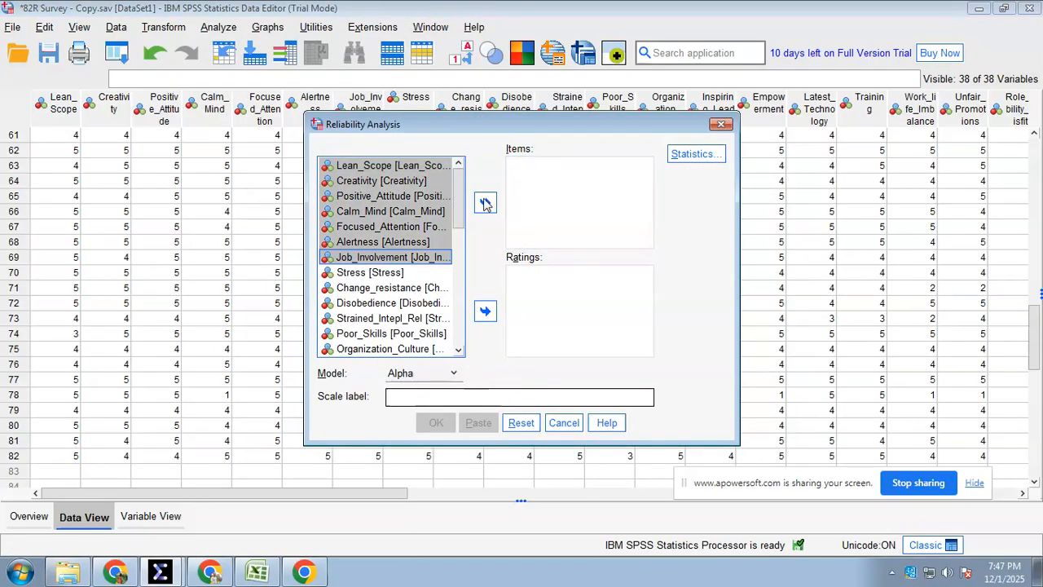
Add construct 6's eight variables, Lack_of_Knowledge through Family_Problems, as the reliability analysis items
{"action": "left_click_drag", "start_coordinate": [463, 210], "coordinate": [453, 308]}
{"action": "left_click", "coordinate": [371, 231]}
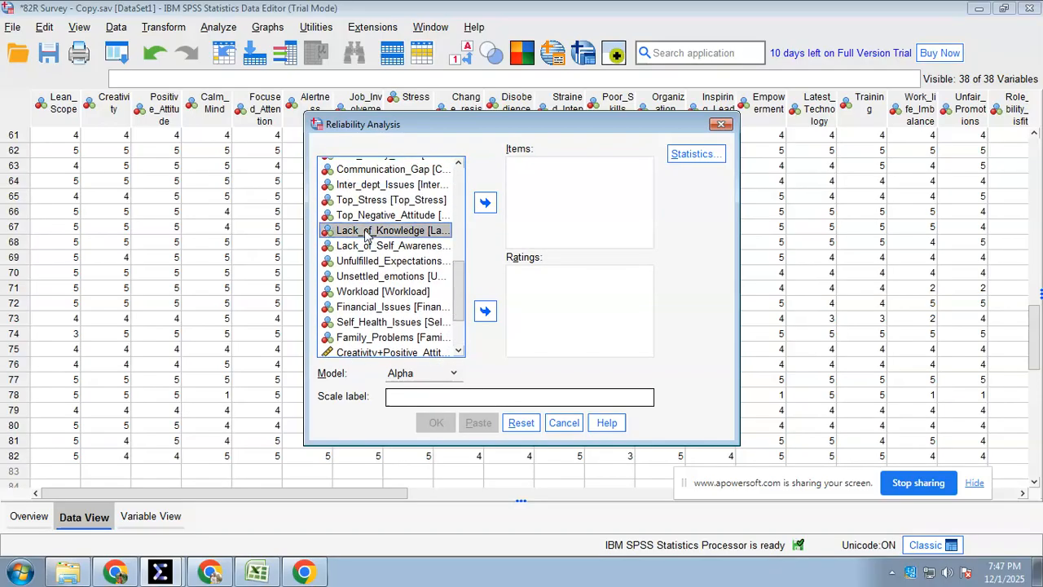
{"action": "scroll", "coordinate": [383, 294], "scroll_direction": "down", "scroll_amount": 2}
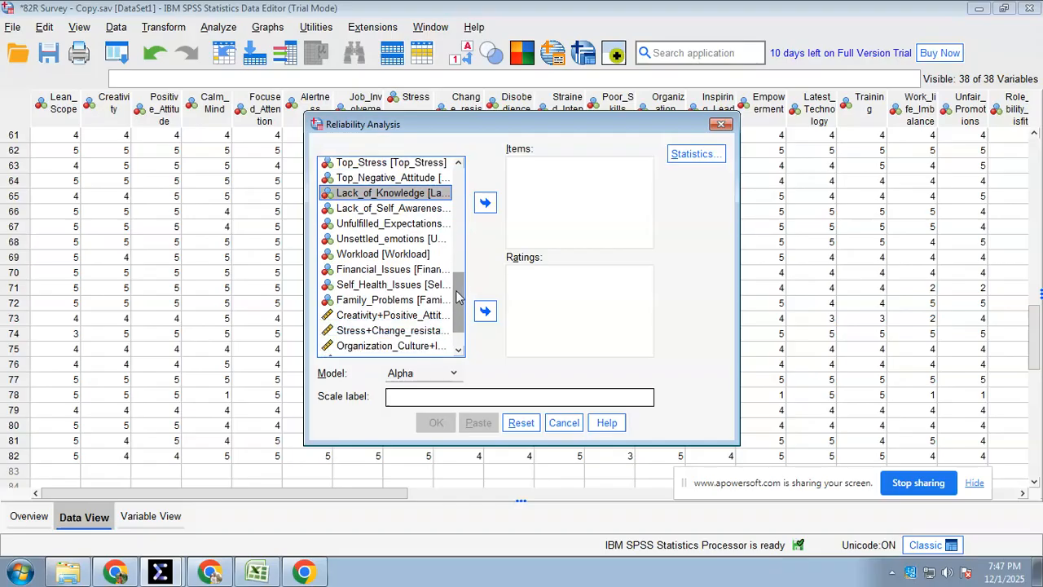
{"action": "left_click", "coordinate": [367, 295], "text": "shift"}
{"action": "scroll", "coordinate": [377, 272], "scroll_direction": "up", "scroll_amount": 1}
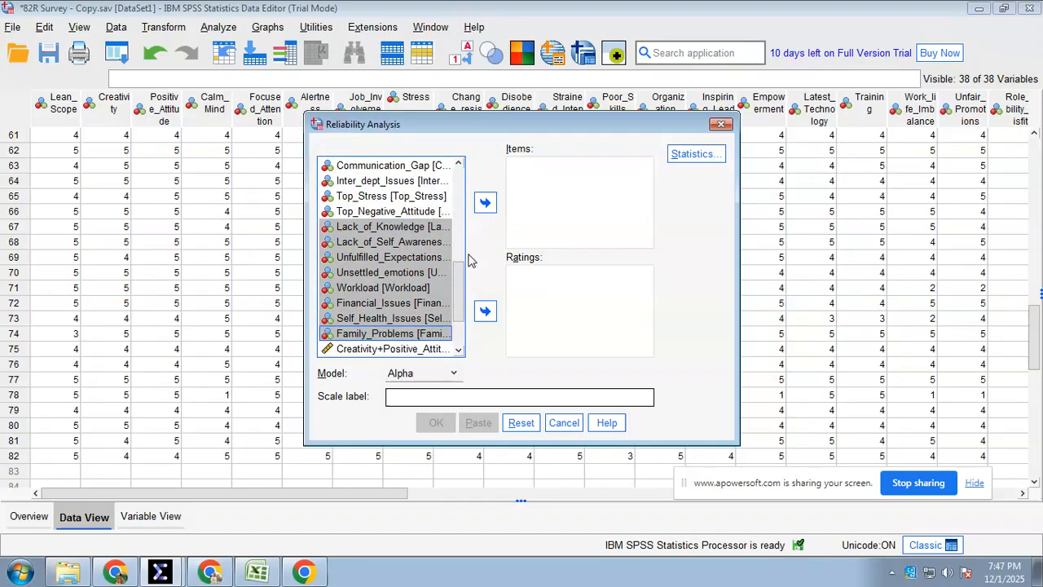
{"action": "scroll", "coordinate": [454, 301], "scroll_direction": "down", "scroll_amount": 1}
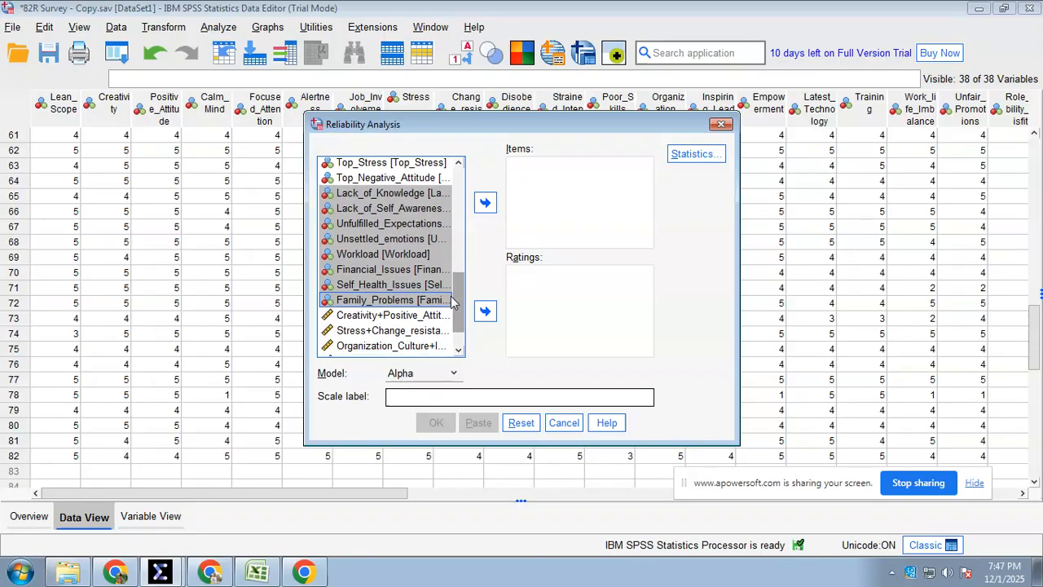
{"action": "left_click", "coordinate": [485, 202]}
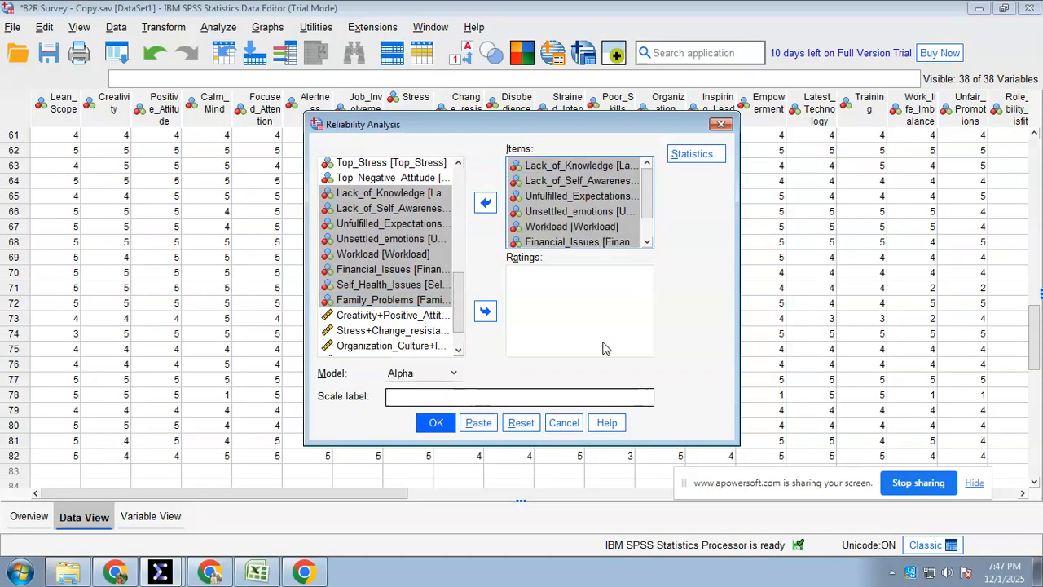
Keep Scale if item deleted as the only descriptive statistic and run the reliability analysis for construct 6
{"action": "left_click", "coordinate": [694, 154]}
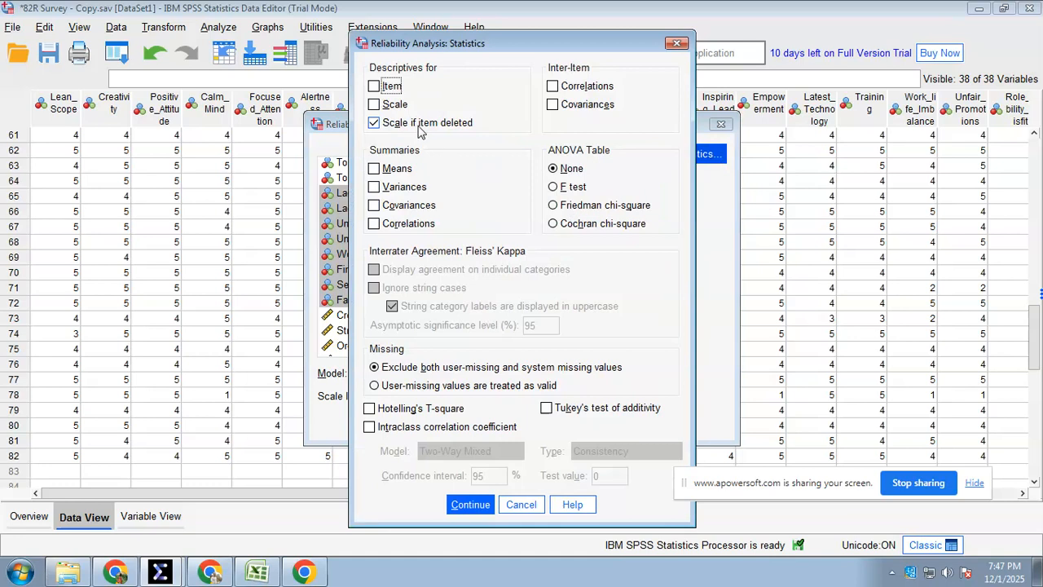
{"action": "left_click", "coordinate": [470, 505]}
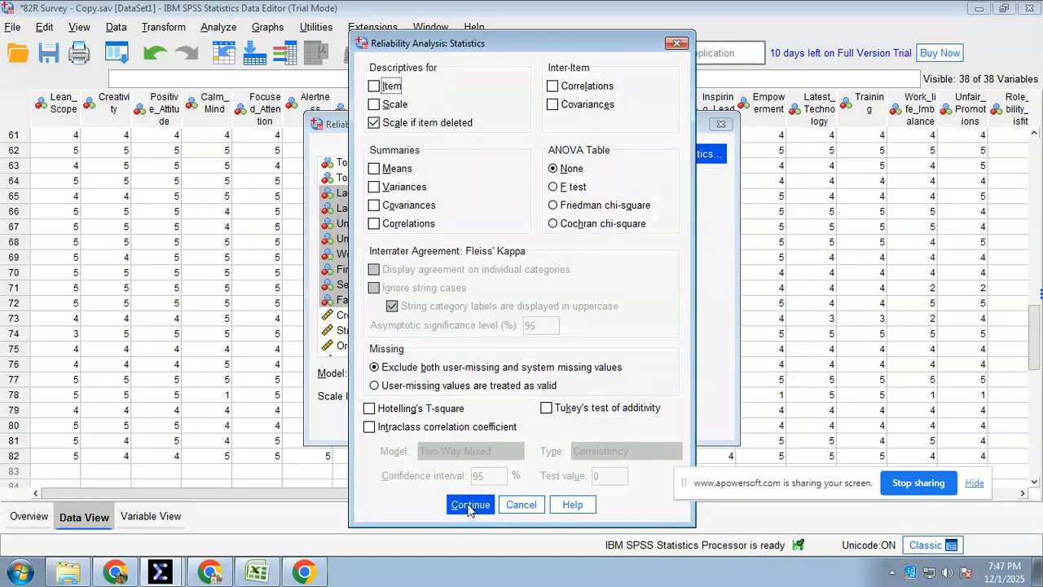
{"action": "left_click", "coordinate": [474, 506]}
{"action": "left_click", "coordinate": [432, 421]}
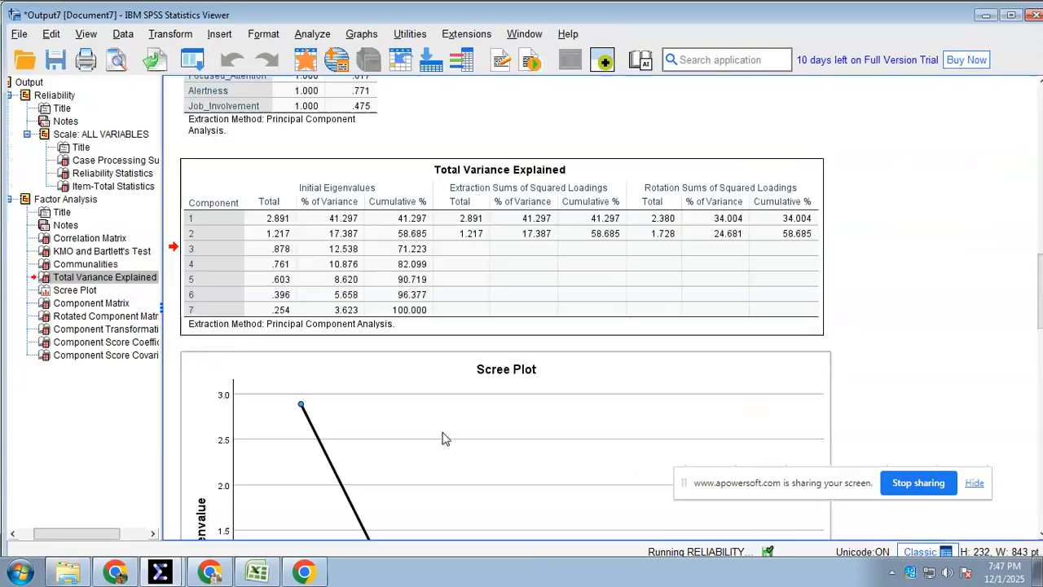
{"action": "left_click", "coordinate": [262, 345]}
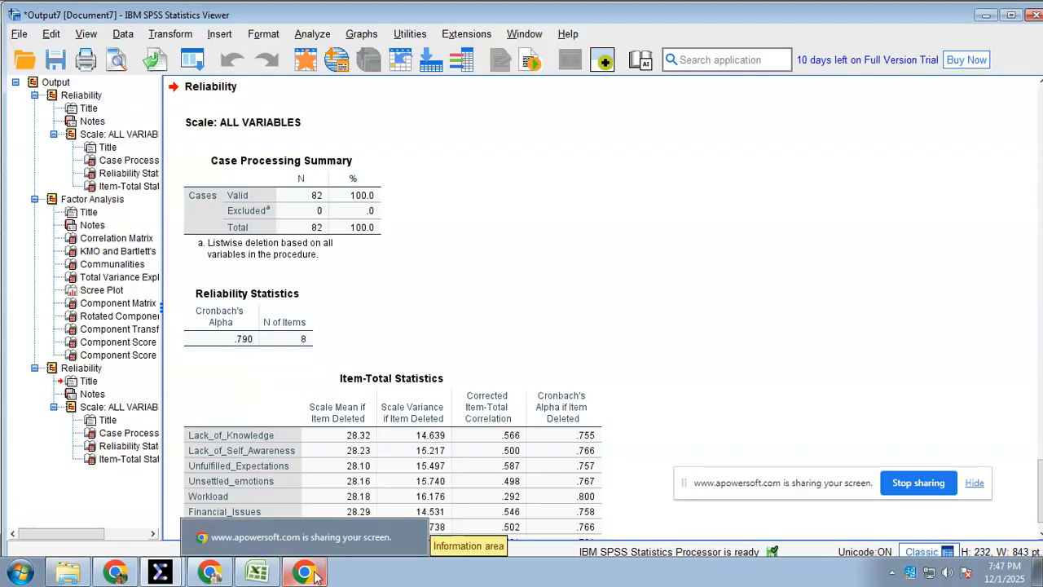
Switch to Excel and check construct 6's Cronbach Alpha and its remaining factor analysis figures on the 82R Result sheet
{"action": "left_click", "coordinate": [263, 577]}
{"action": "left_click", "coordinate": [662, 433]}
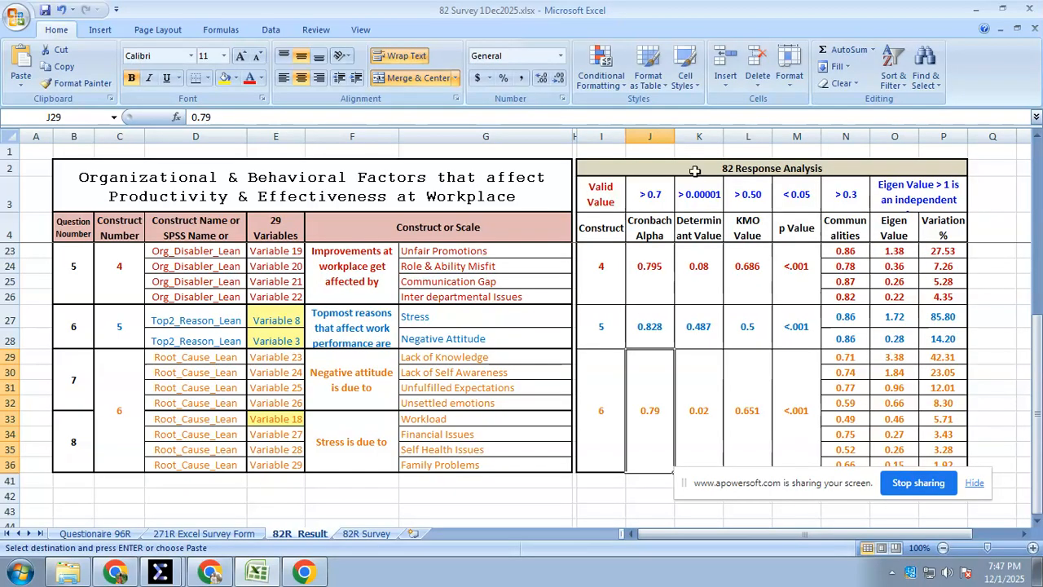
{"action": "left_click_drag", "start_coordinate": [710, 432], "coordinate": [924, 423]}
{"action": "scroll", "coordinate": [660, 460], "scroll_direction": "down", "scroll_amount": 1}
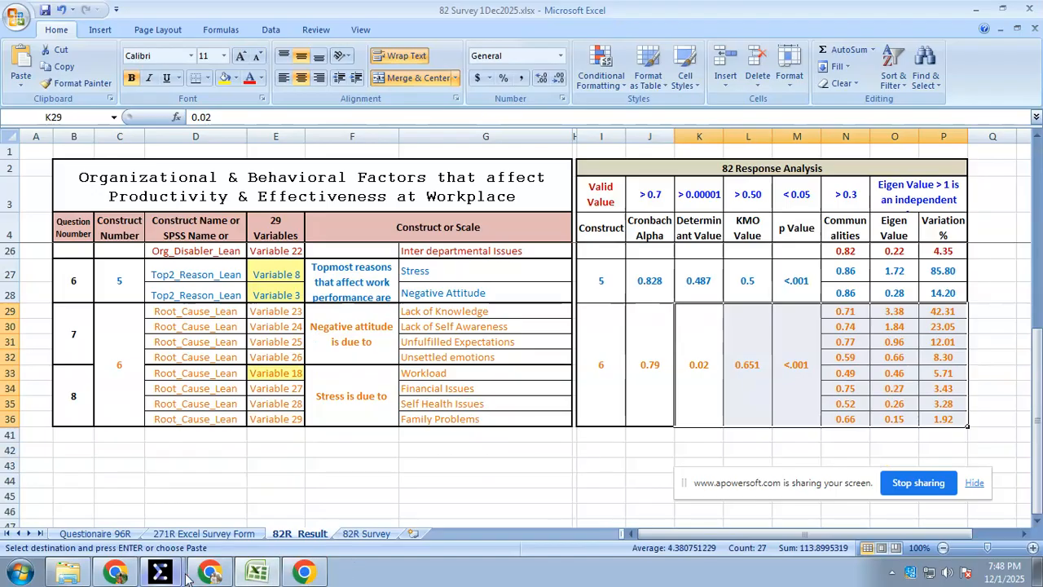
Switch to the SPSS Data Editor and open the Factor Analysis dialog
{"action": "left_click", "coordinate": [160, 572]}
{"action": "left_click", "coordinate": [149, 512]}
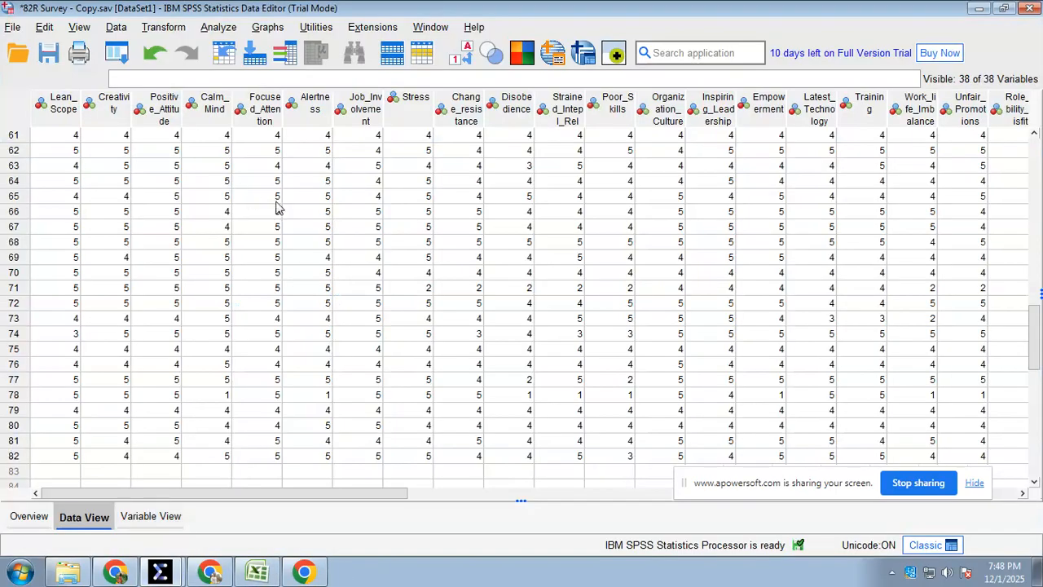
{"action": "left_click", "coordinate": [224, 28]}
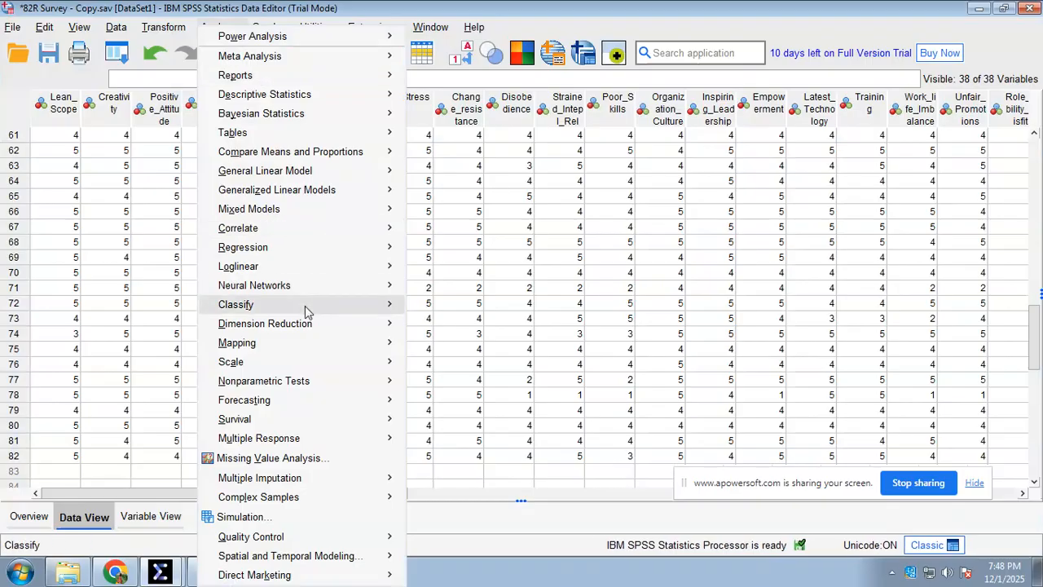
{"action": "mouse_move", "coordinate": [319, 323]}
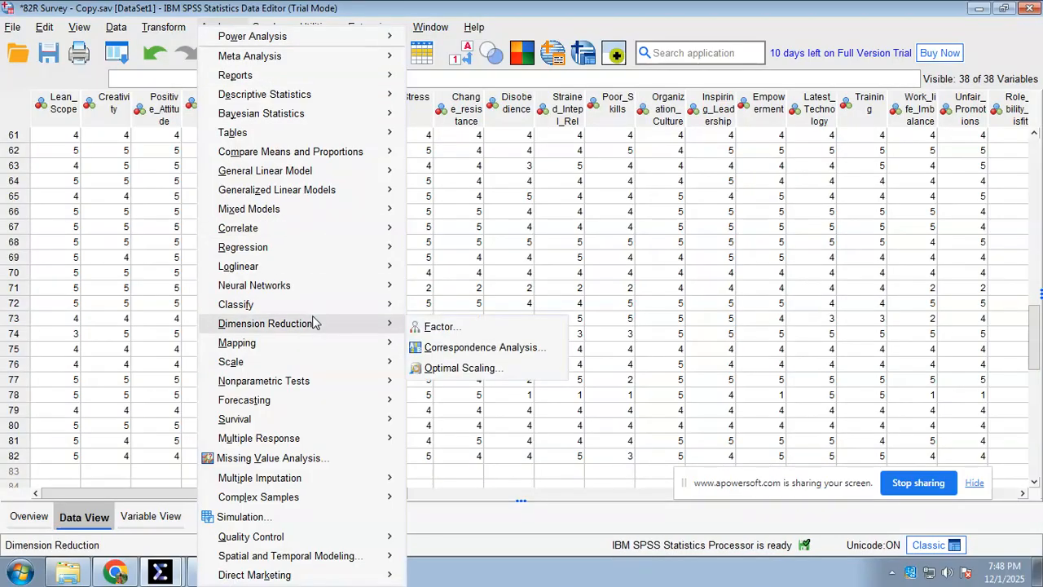
{"action": "left_click", "coordinate": [438, 328]}
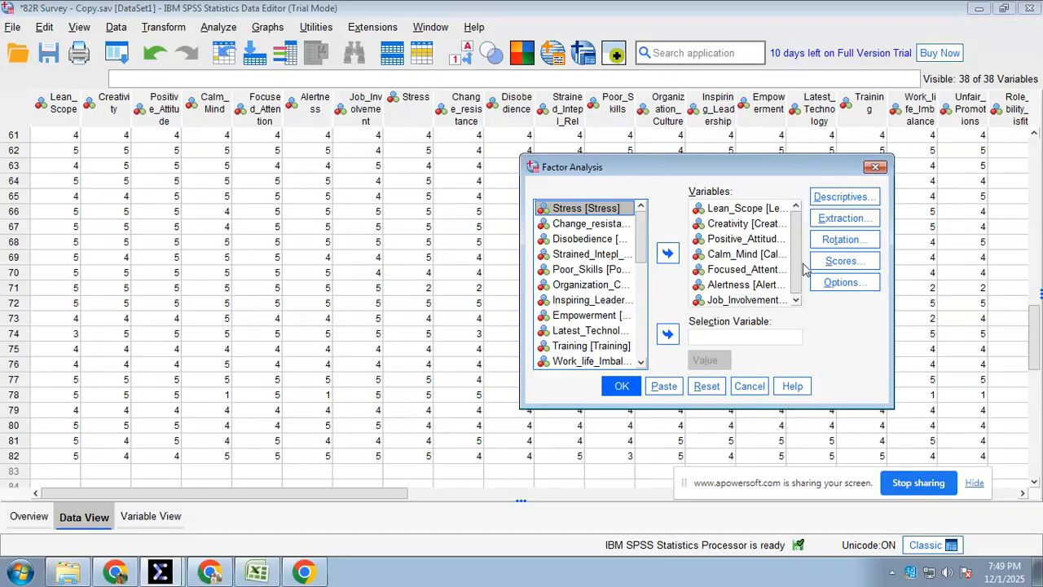
Remove all previous variables, Lean_Scope through Job_Involvement, from the factor analysis variable list
{"action": "left_click_drag", "start_coordinate": [794, 246], "coordinate": [791, 286]}
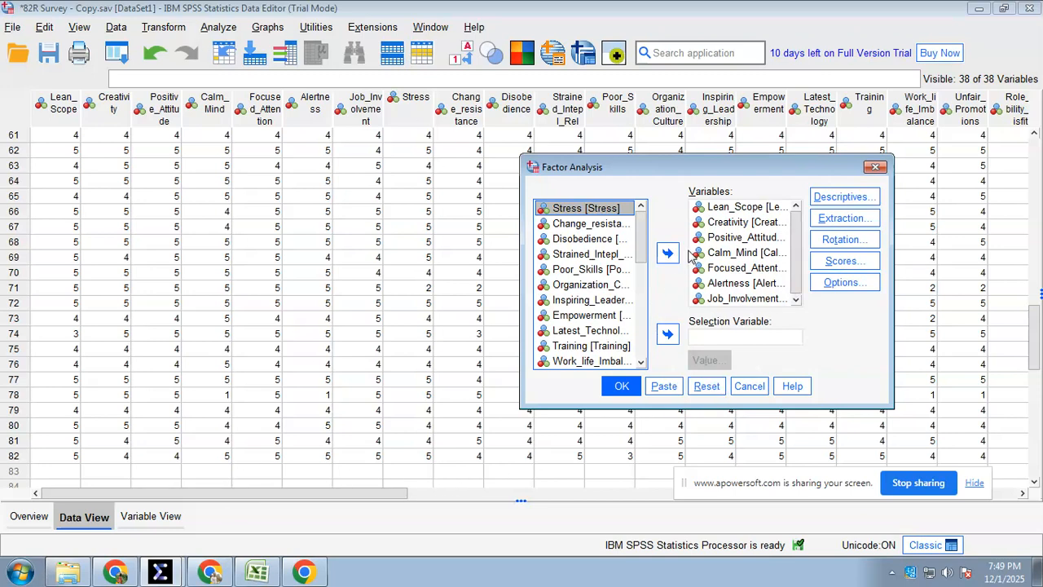
{"action": "left_click", "coordinate": [750, 222]}
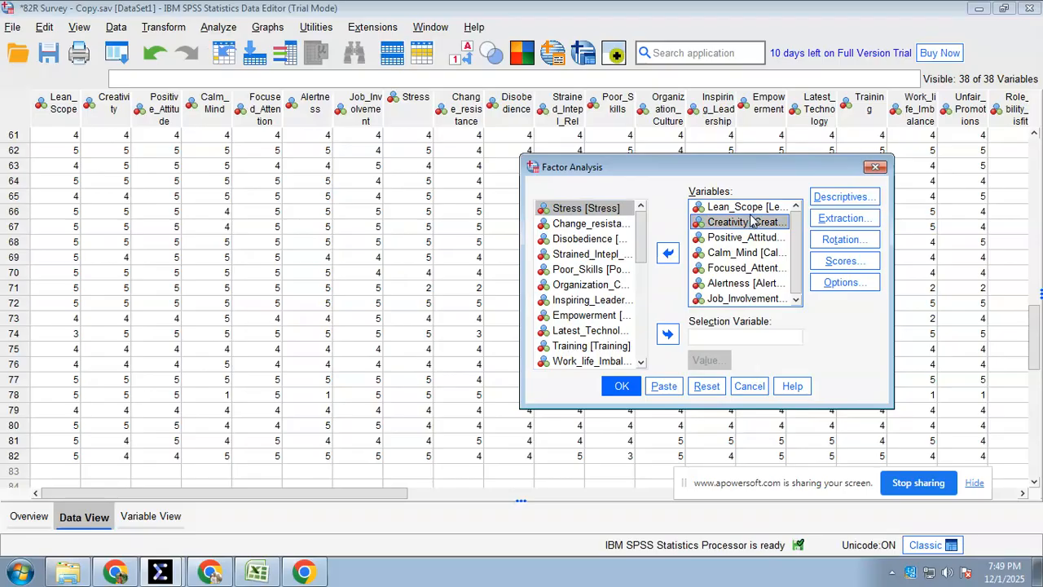
{"action": "left_click", "coordinate": [749, 238], "text": "shift"}
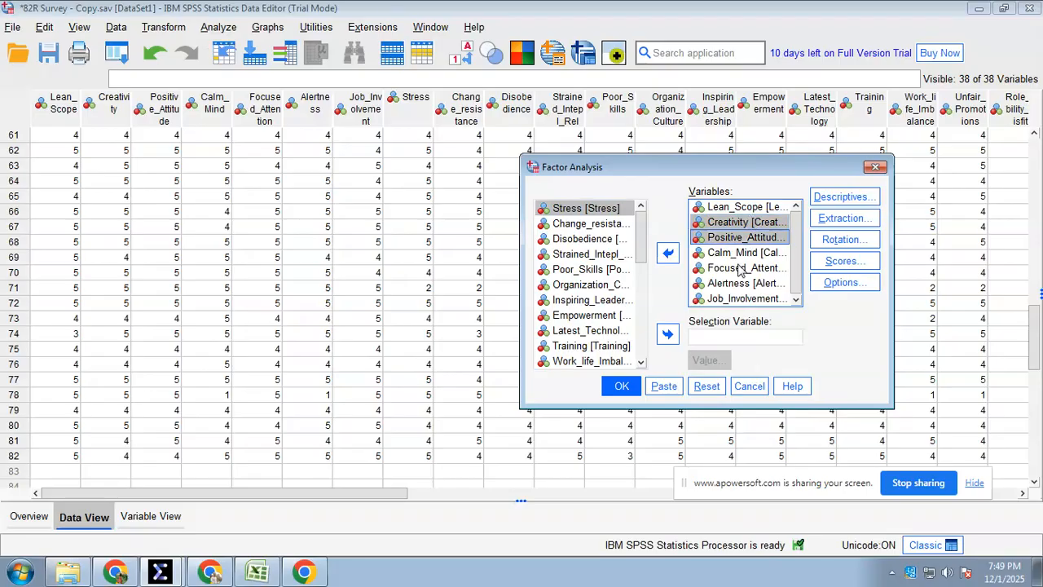
{"action": "key", "text": "ctrl+a"}
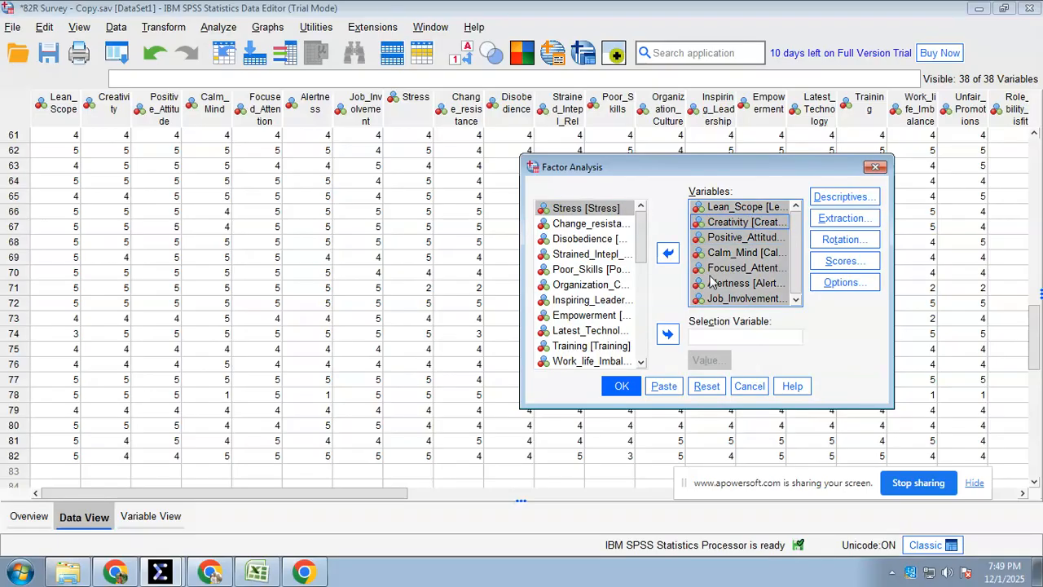
{"action": "left_click", "coordinate": [668, 252]}
Add the variables Lack_of_Knowledge through the one starting with Creativity+Positi to the factor analysis
{"action": "left_click_drag", "start_coordinate": [640, 236], "coordinate": [624, 354]}
{"action": "left_click", "coordinate": [572, 287]}
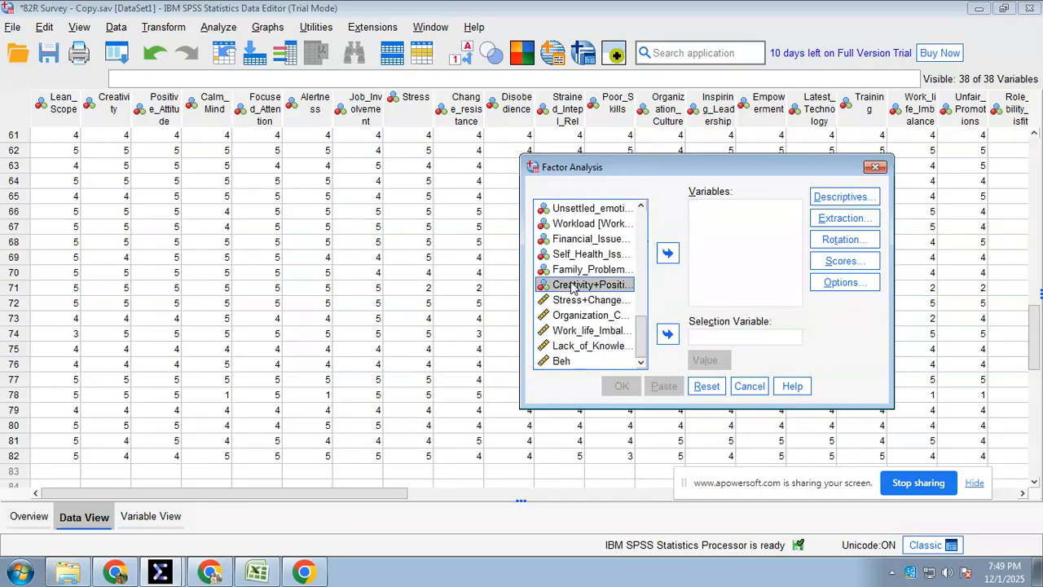
{"action": "scroll", "coordinate": [641, 334], "scroll_direction": "up", "scroll_amount": 1}
{"action": "left_click_drag", "start_coordinate": [641, 334], "coordinate": [641, 324]}
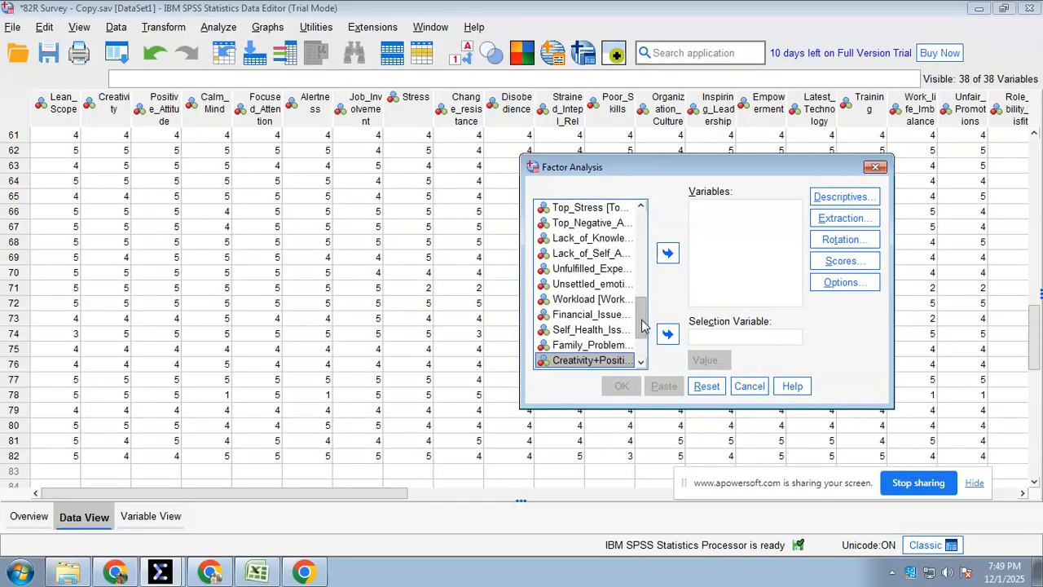
{"action": "left_click", "coordinate": [588, 238], "text": "shift"}
{"action": "scroll", "coordinate": [623, 287], "scroll_direction": "down", "scroll_amount": 2}
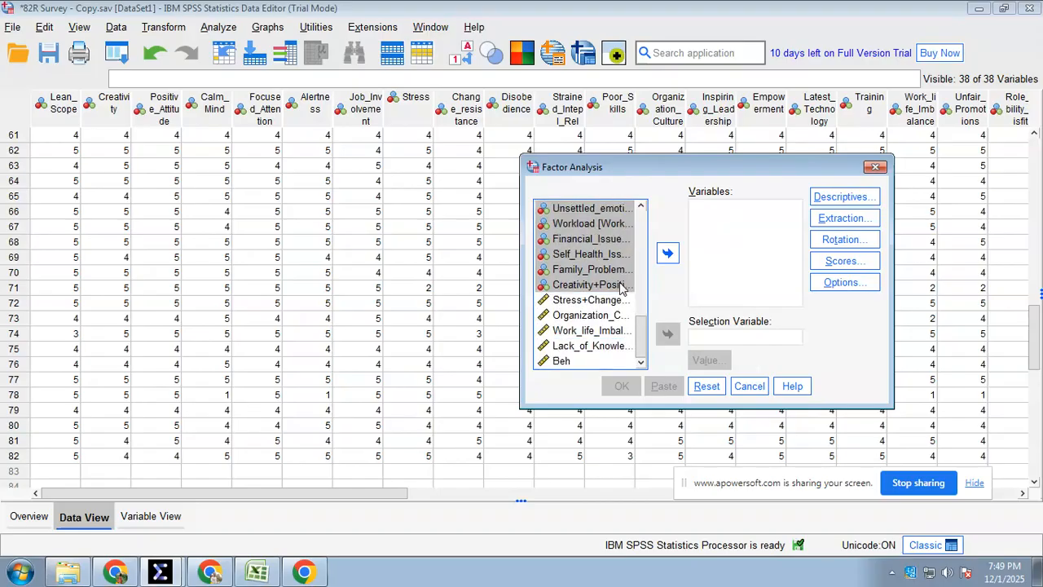
{"action": "left_click", "coordinate": [667, 252]}
{"action": "scroll", "coordinate": [743, 271], "scroll_direction": "down", "scroll_amount": 1}
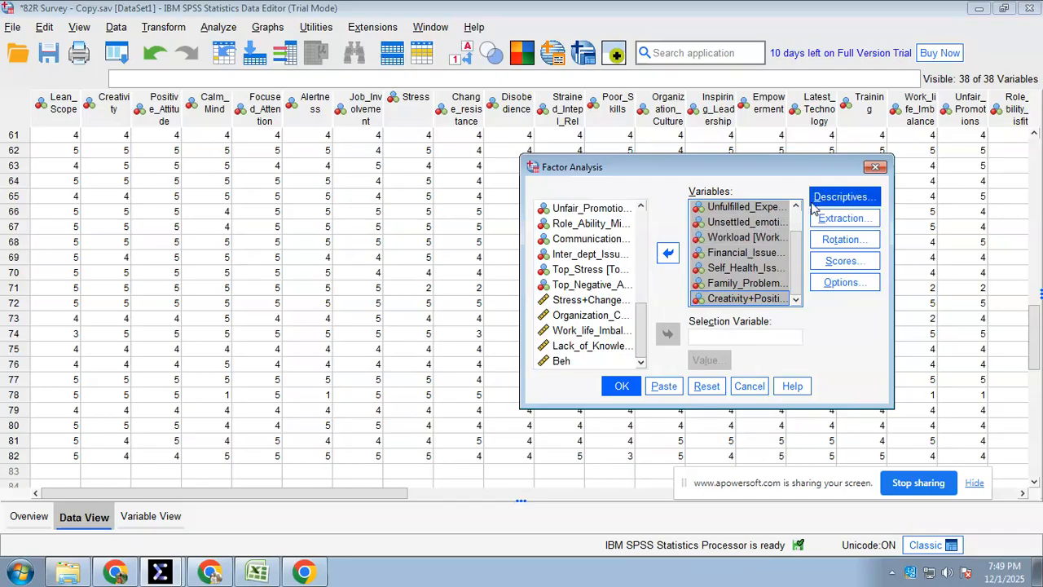
Keep the determinant and KMO and Bartlett's test descriptives, principal components extraction with eigenvalues greater than 1, and the existing rotation settings
{"action": "left_click", "coordinate": [840, 198]}
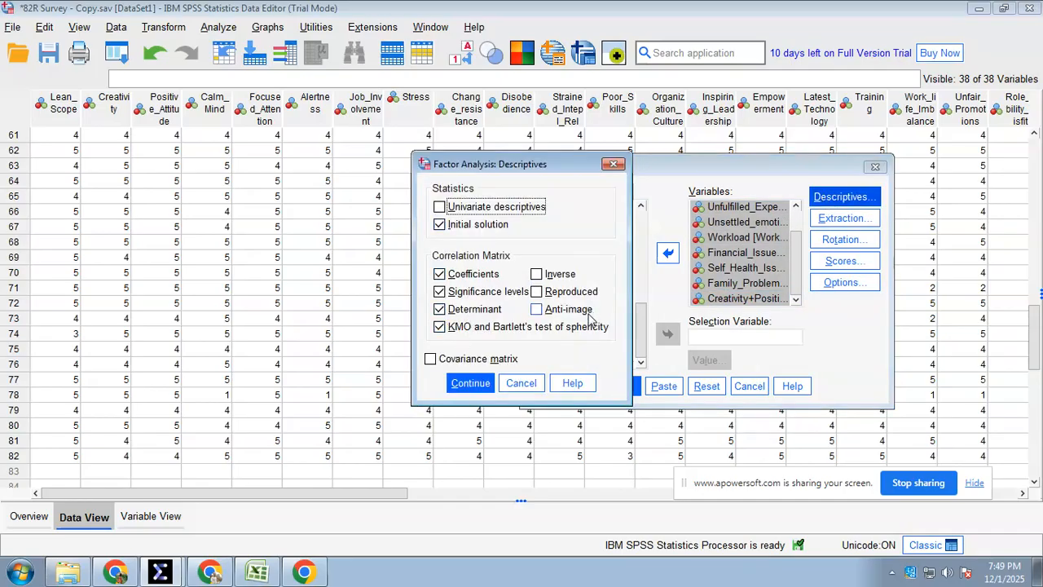
{"action": "left_click", "coordinate": [470, 383]}
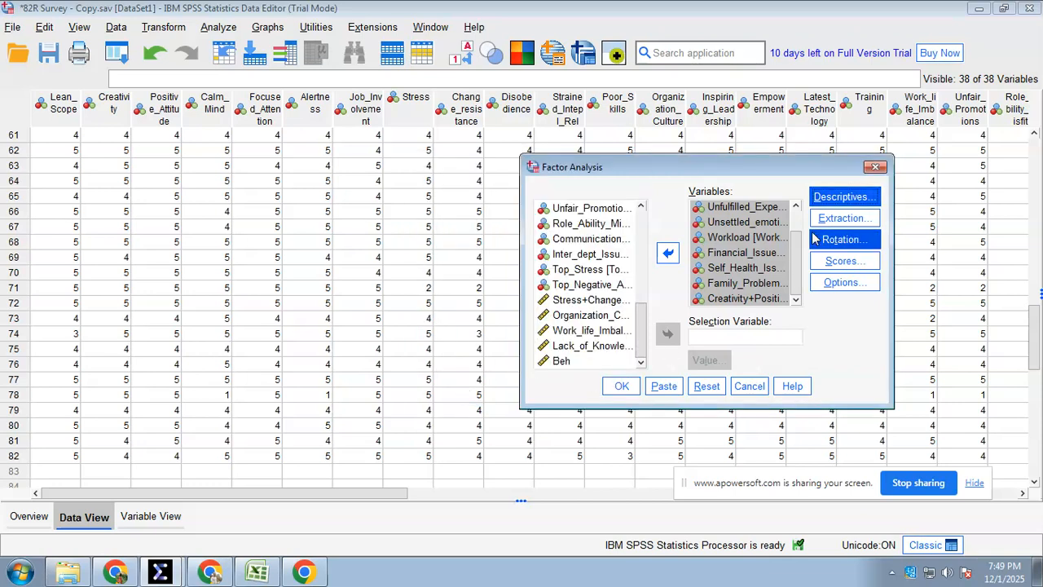
{"action": "left_click", "coordinate": [840, 217]}
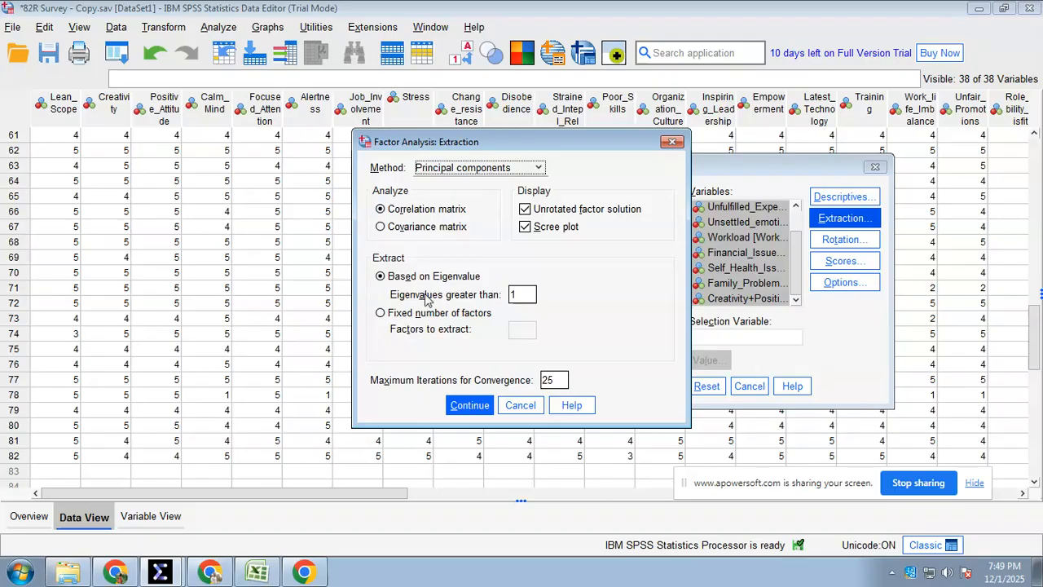
{"action": "left_click", "coordinate": [470, 405]}
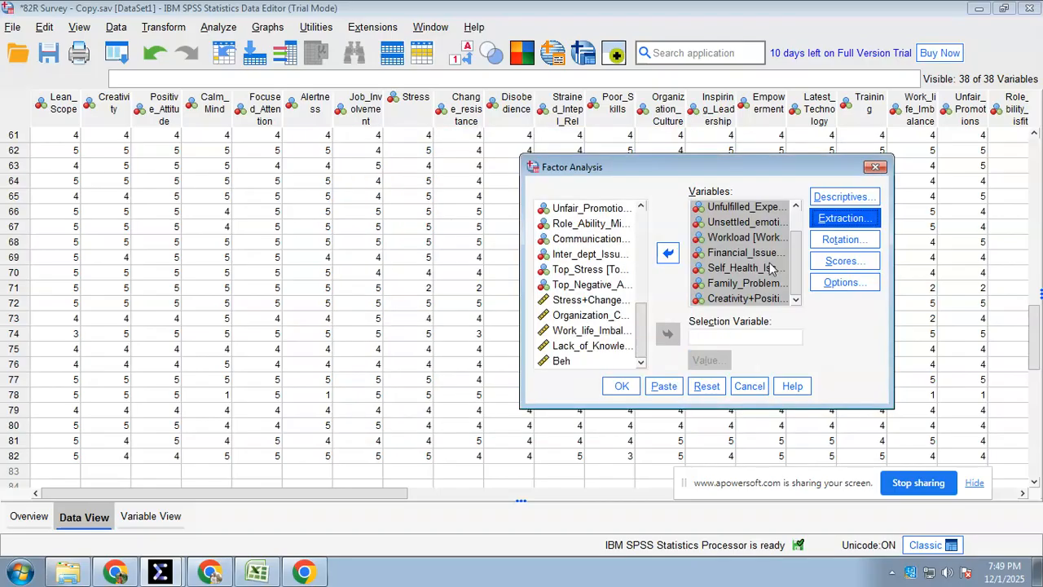
{"action": "left_click", "coordinate": [842, 239]}
{"action": "left_click", "coordinate": [502, 395]}
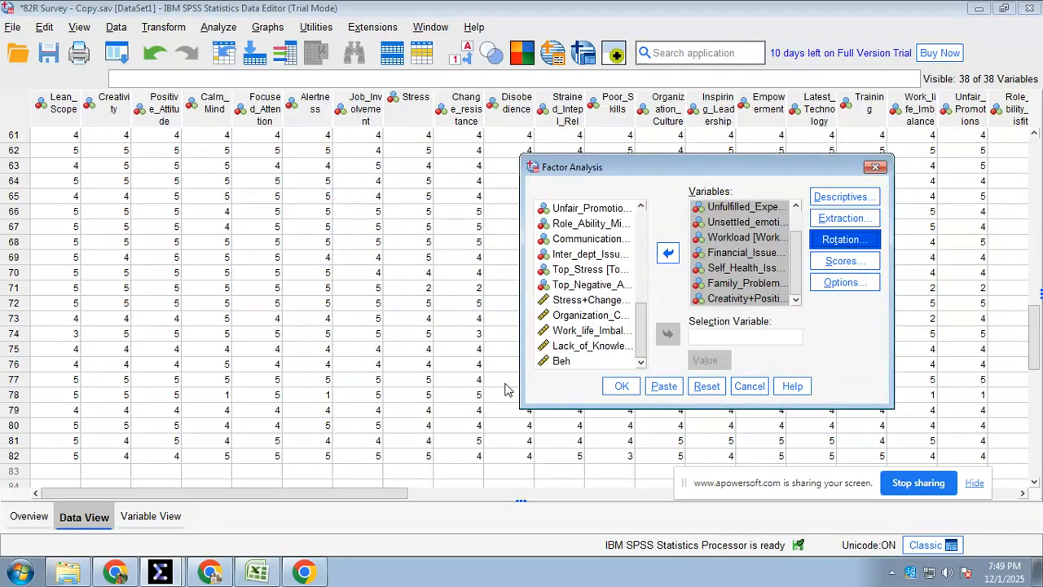
Keep the factor score coefficient matrix and suppression of coefficients below .3, and run the factor analysis, checking its output
{"action": "left_click", "coordinate": [840, 262]}
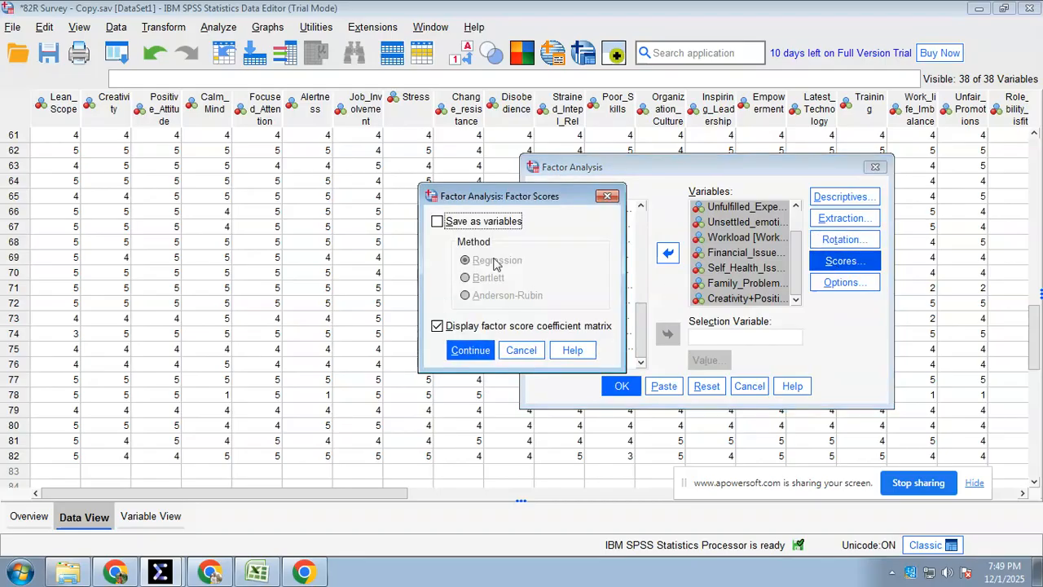
{"action": "left_click", "coordinate": [481, 352]}
{"action": "left_click", "coordinate": [826, 284]}
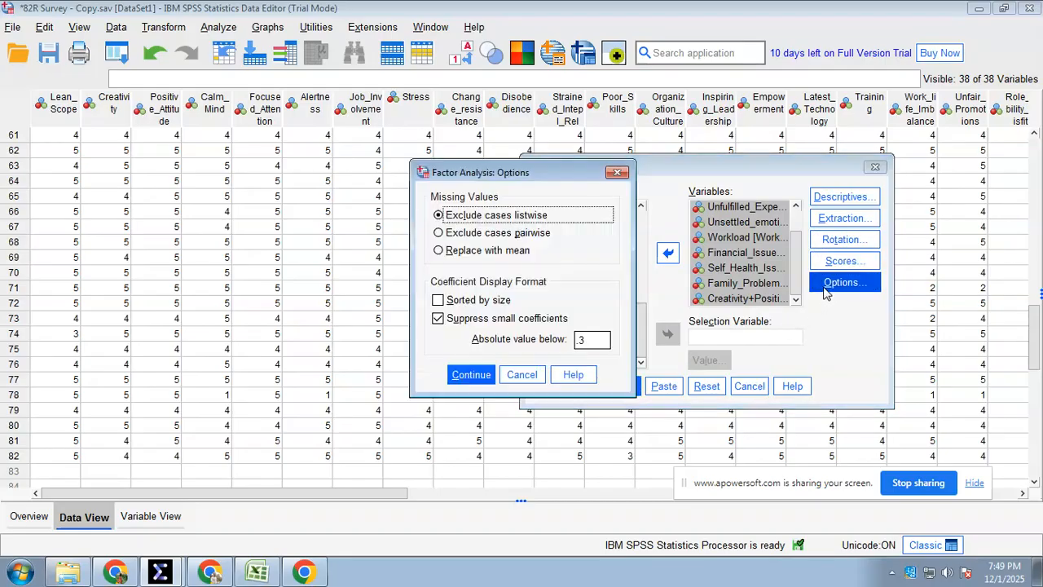
{"action": "left_click", "coordinate": [471, 374]}
{"action": "left_click", "coordinate": [621, 386]}
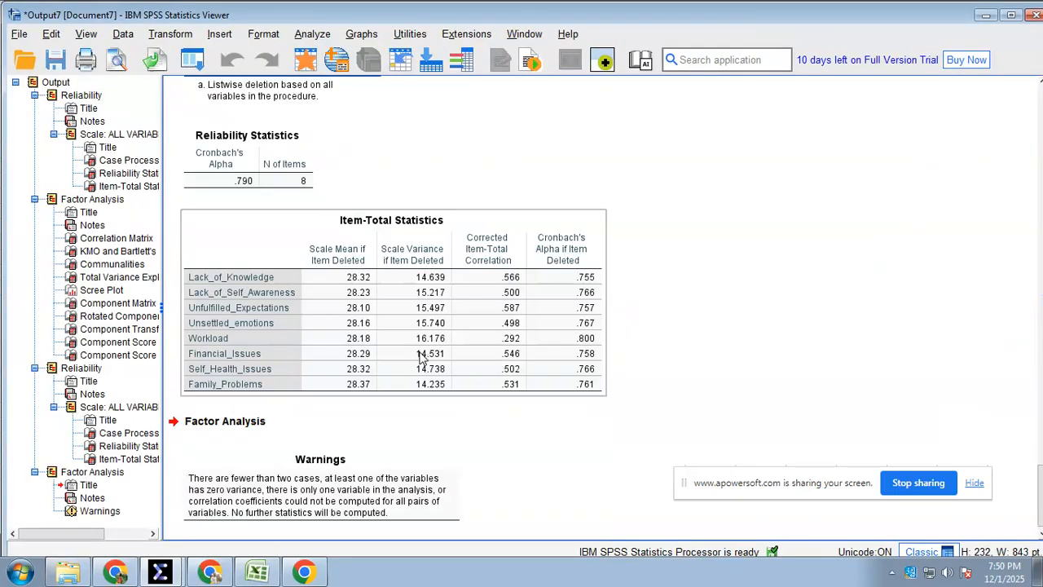
{"action": "scroll", "coordinate": [420, 357], "scroll_direction": "down", "scroll_amount": 1}
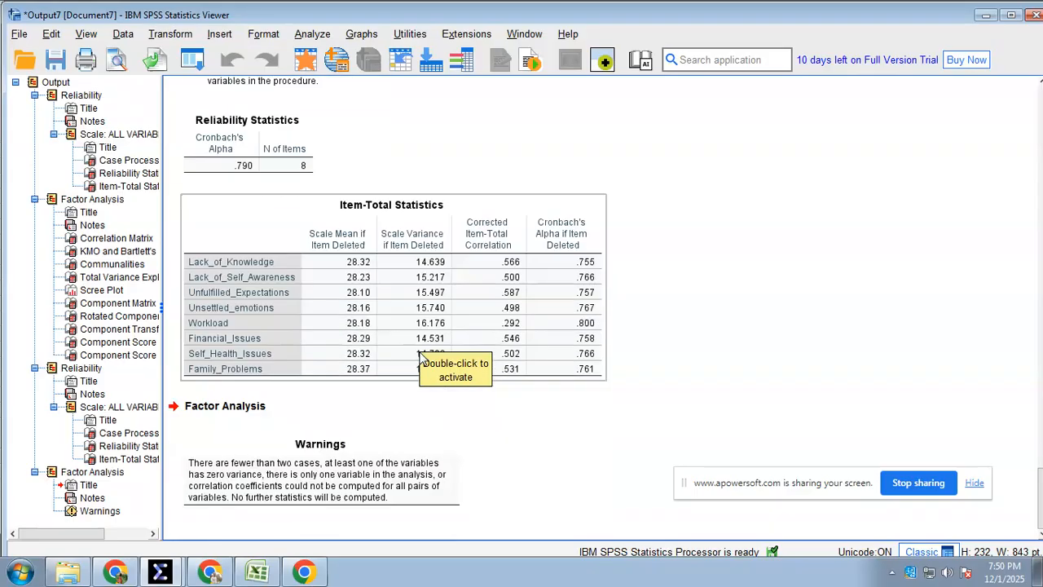
{"action": "scroll", "coordinate": [420, 357], "scroll_direction": "up", "scroll_amount": 3}
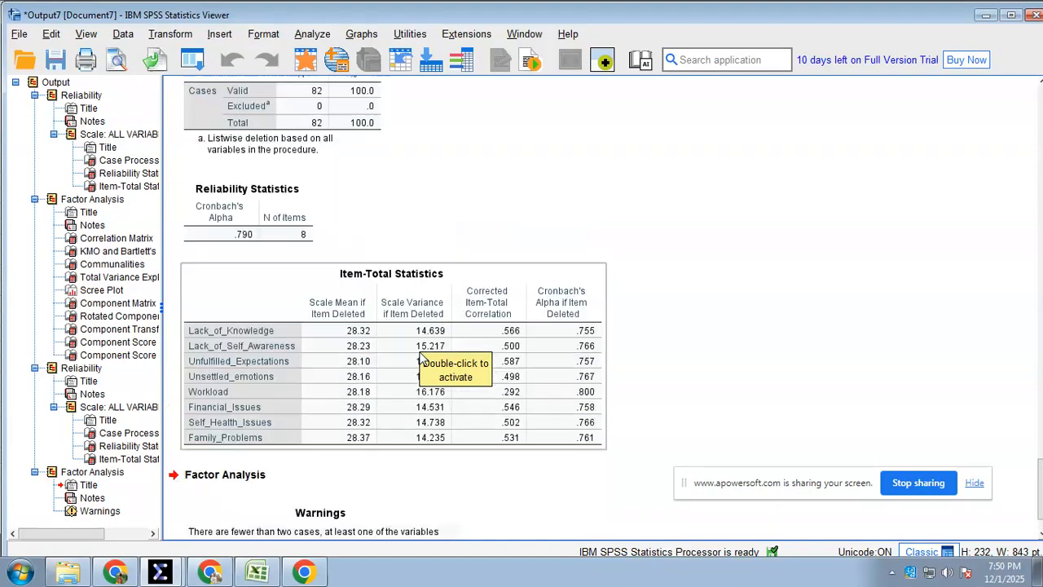
{"action": "scroll", "coordinate": [420, 357], "scroll_direction": "down", "scroll_amount": 3}
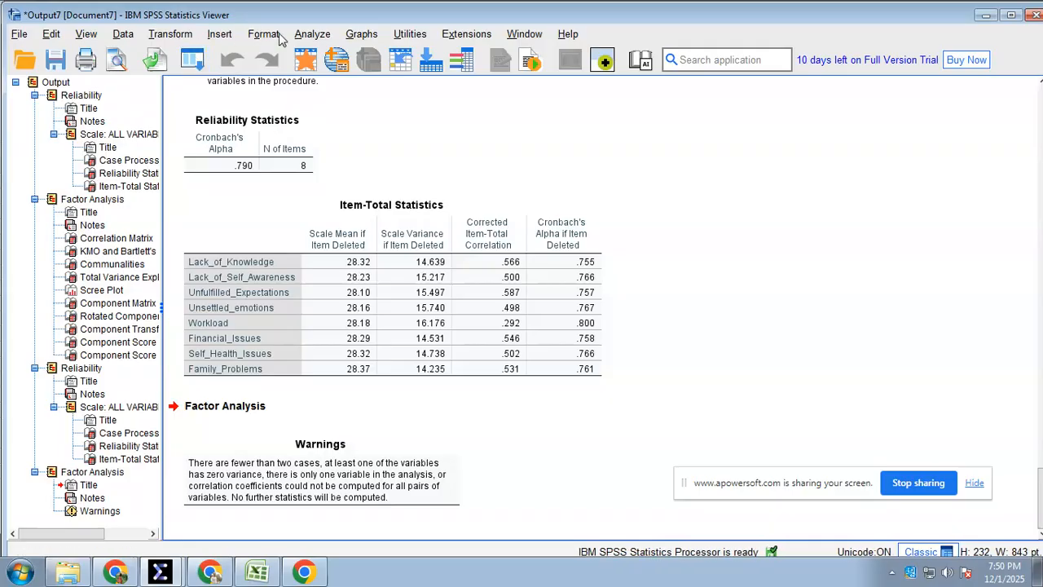
Reopen the Factor Analysis dialog and remove the variable starting with Creativity+Positi from the analysis variables
{"action": "left_click", "coordinate": [174, 38]}
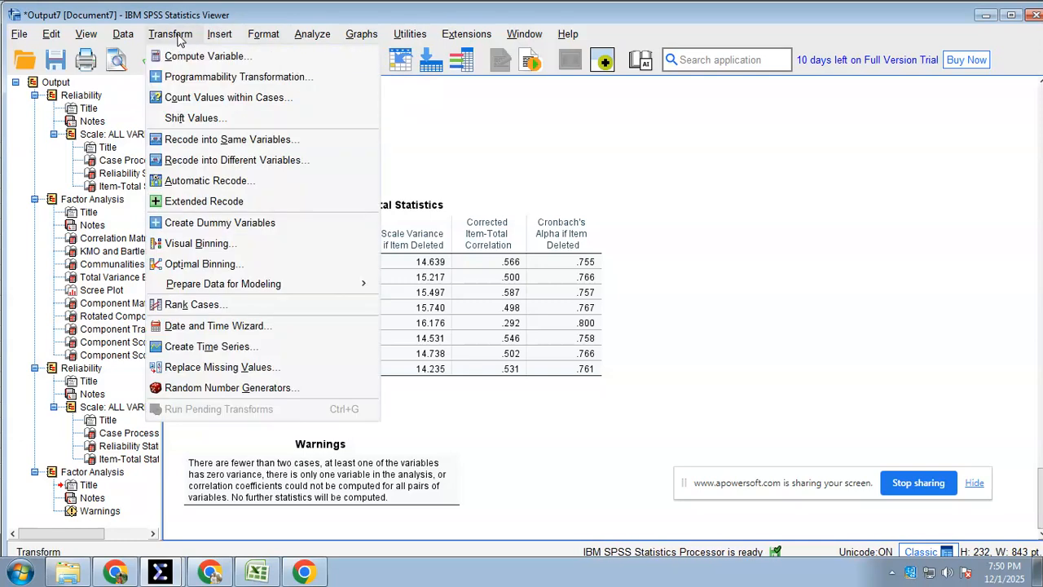
{"action": "mouse_move", "coordinate": [312, 33]}
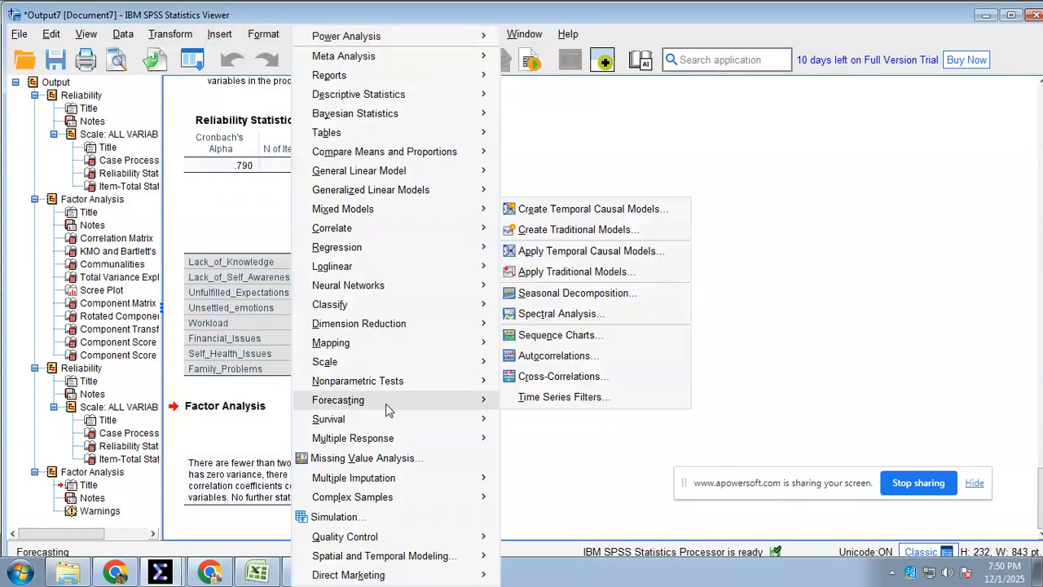
{"action": "mouse_move", "coordinate": [460, 329]}
{"action": "left_click", "coordinate": [526, 323]}
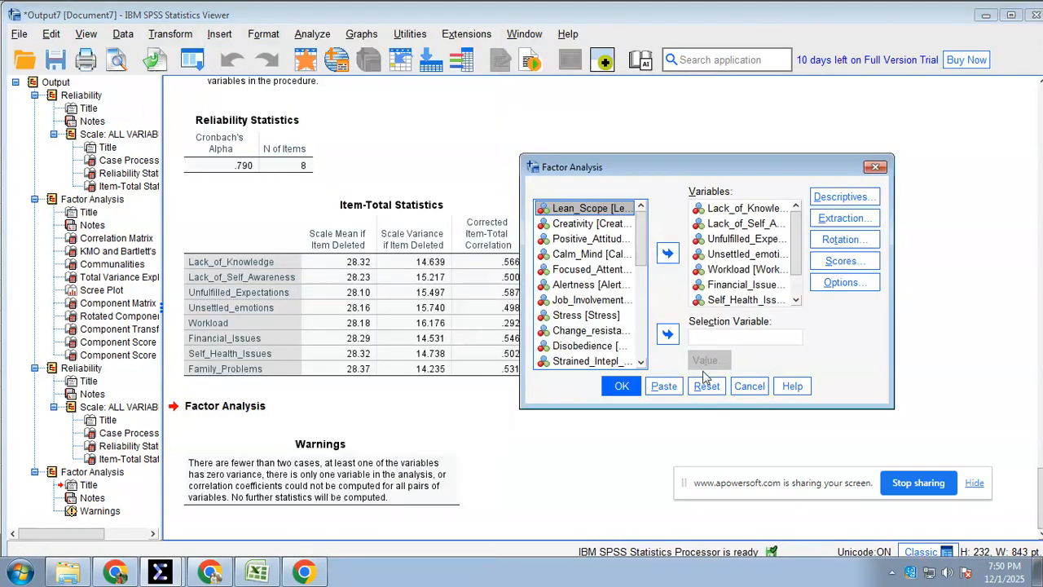
{"action": "left_click_drag", "start_coordinate": [796, 246], "coordinate": [795, 296]}
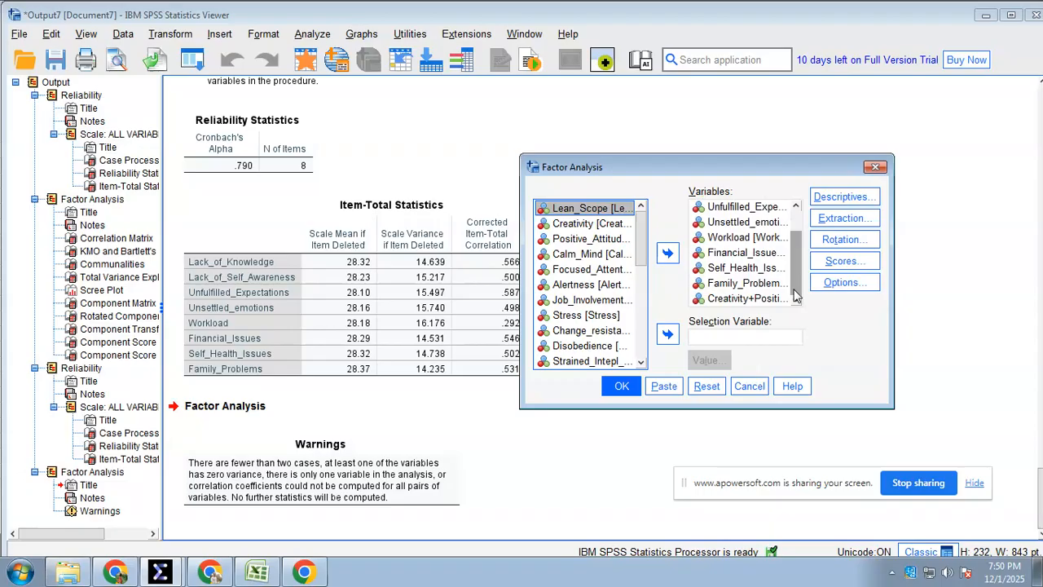
{"action": "left_click", "coordinate": [746, 300]}
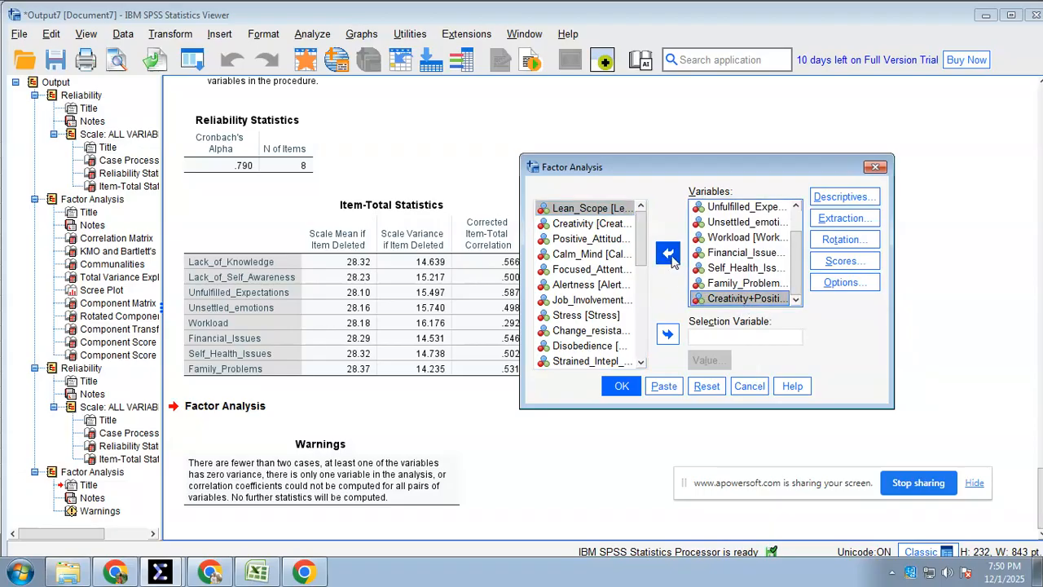
{"action": "left_click", "coordinate": [668, 256]}
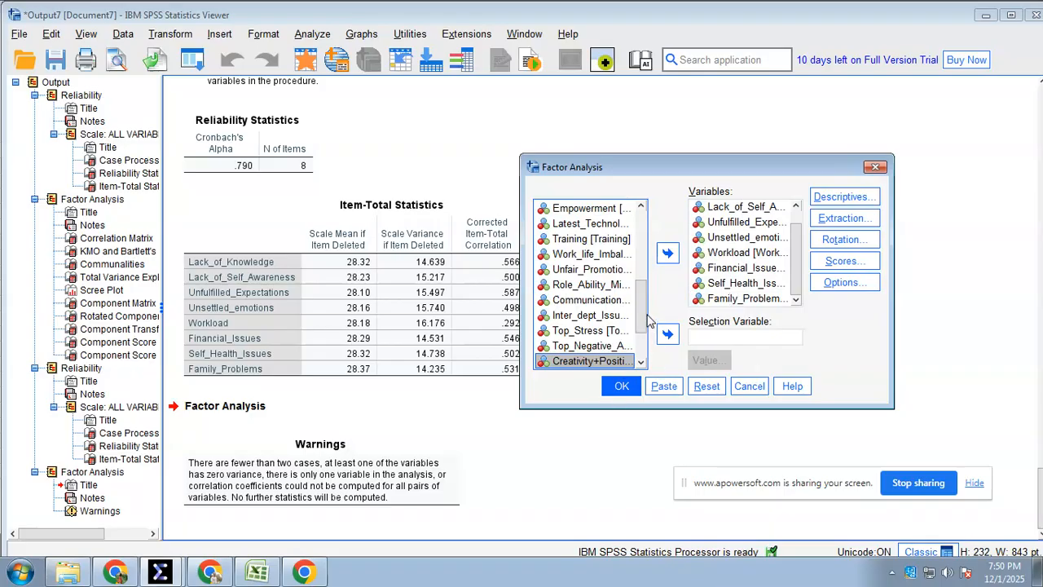
Check construct 6's variables, Lack of Knowledge through Family Problems, on the 82R_Result sheet in Excel and return to the SPSS Factor Analysis dialog
{"action": "left_click", "coordinate": [756, 301]}
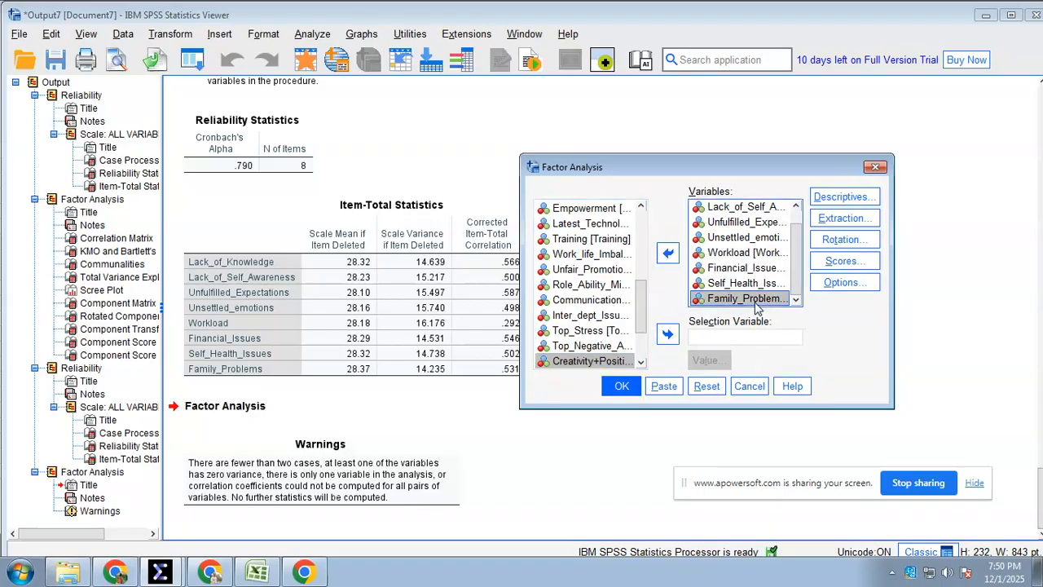
{"action": "left_click", "coordinate": [257, 570]}
{"action": "left_click_drag", "start_coordinate": [456, 420], "coordinate": [458, 316]}
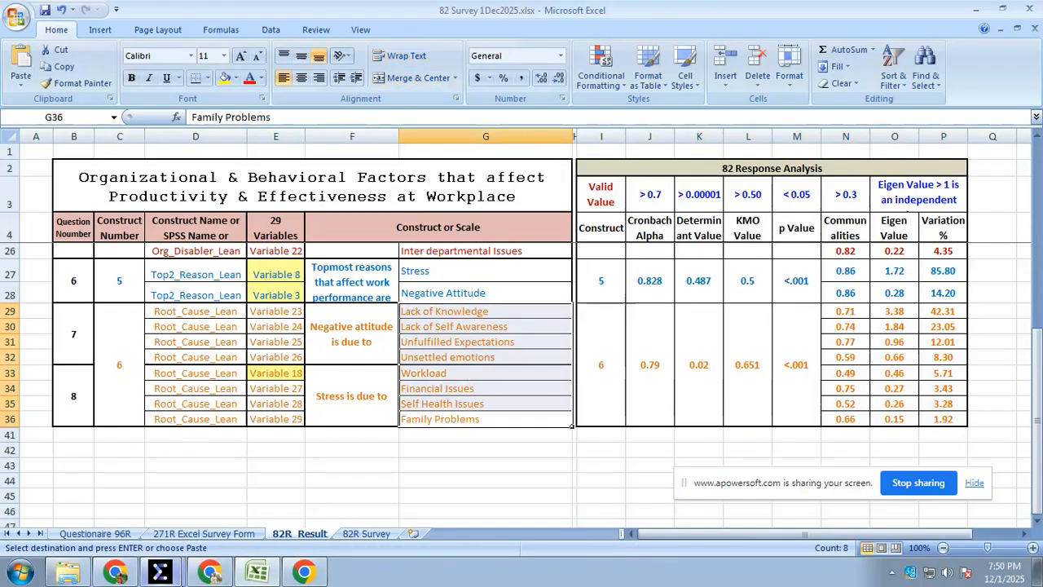
{"action": "left_click", "coordinate": [312, 570]}
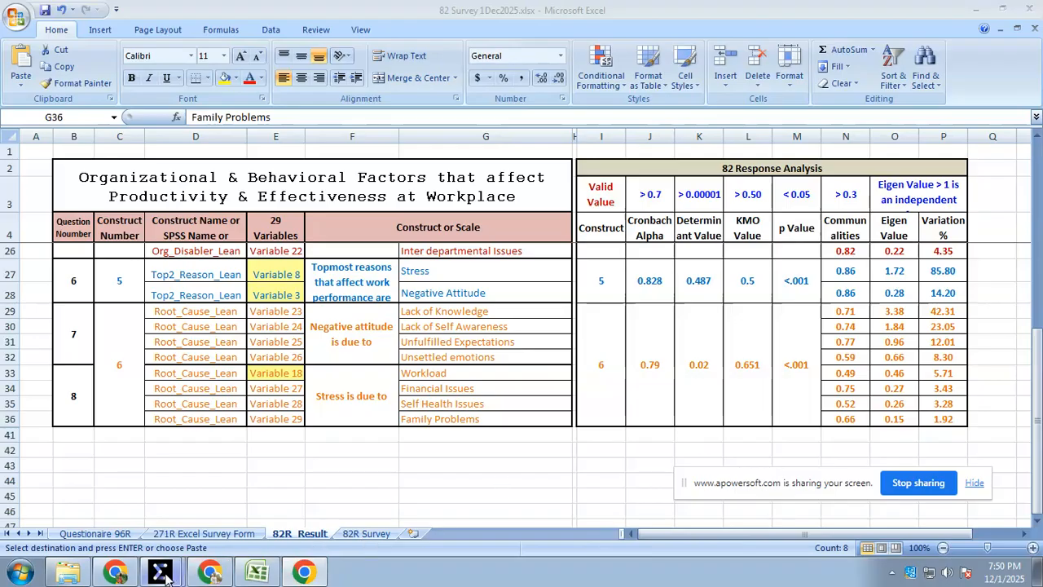
{"action": "left_click", "coordinate": [209, 570]}
{"action": "left_click", "coordinate": [200, 514]}
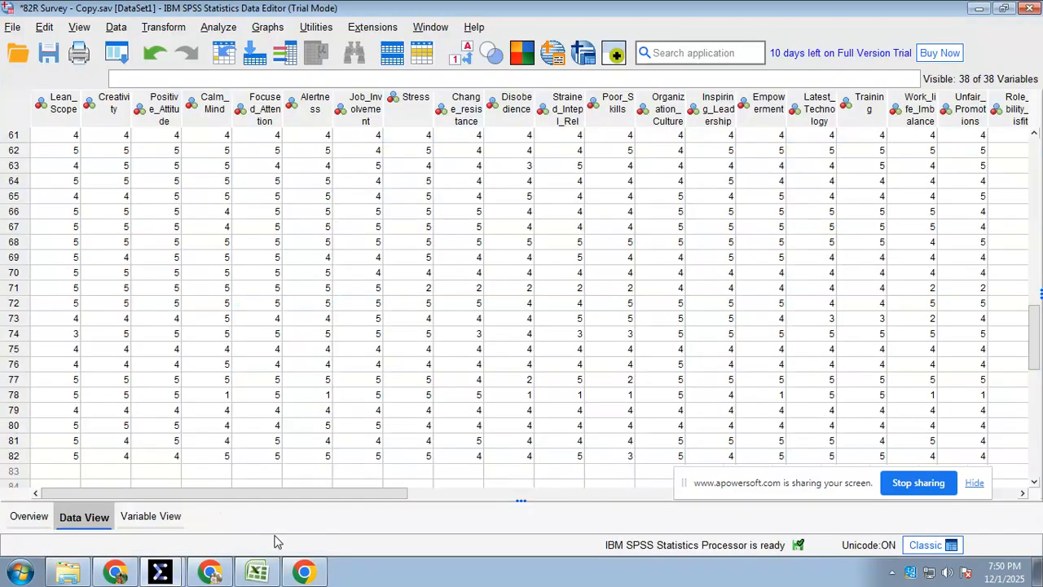
{"action": "left_click", "coordinate": [161, 570]}
{"action": "left_click", "coordinate": [122, 553]}
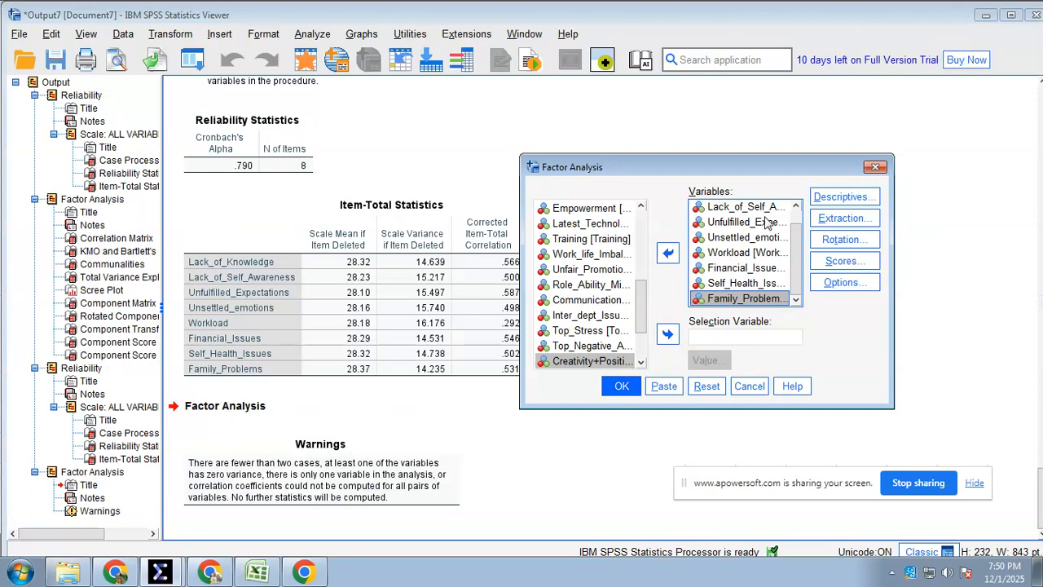
Verify that the variable list runs from Lack_of_Knowledge through Family_Problems and run the factor analysis for construct 6
{"action": "scroll", "coordinate": [754, 222], "scroll_direction": "up", "scroll_amount": 1}
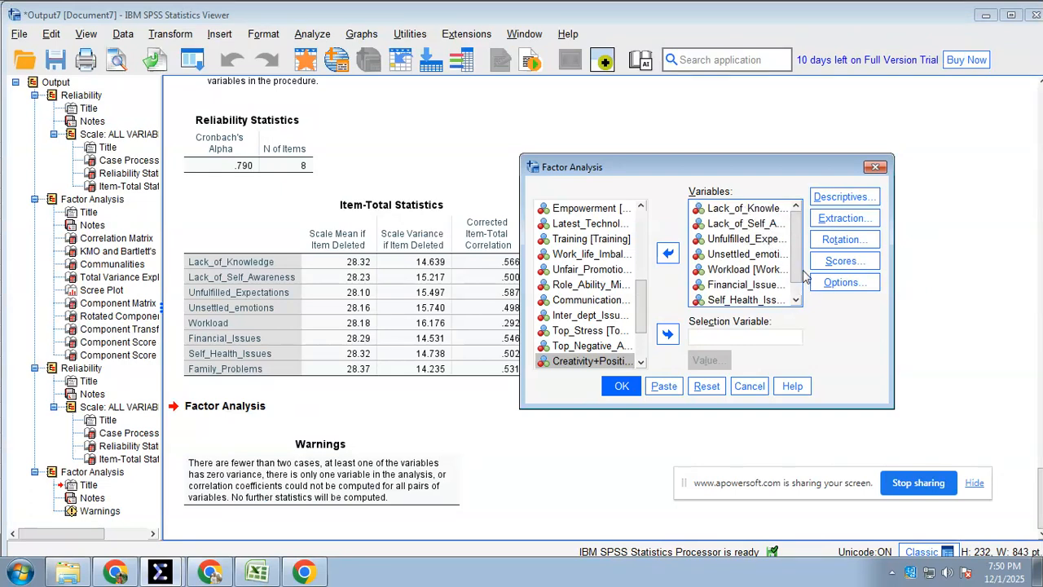
{"action": "scroll", "coordinate": [797, 269], "scroll_direction": "down", "scroll_amount": 1}
{"action": "left_click", "coordinate": [617, 391]}
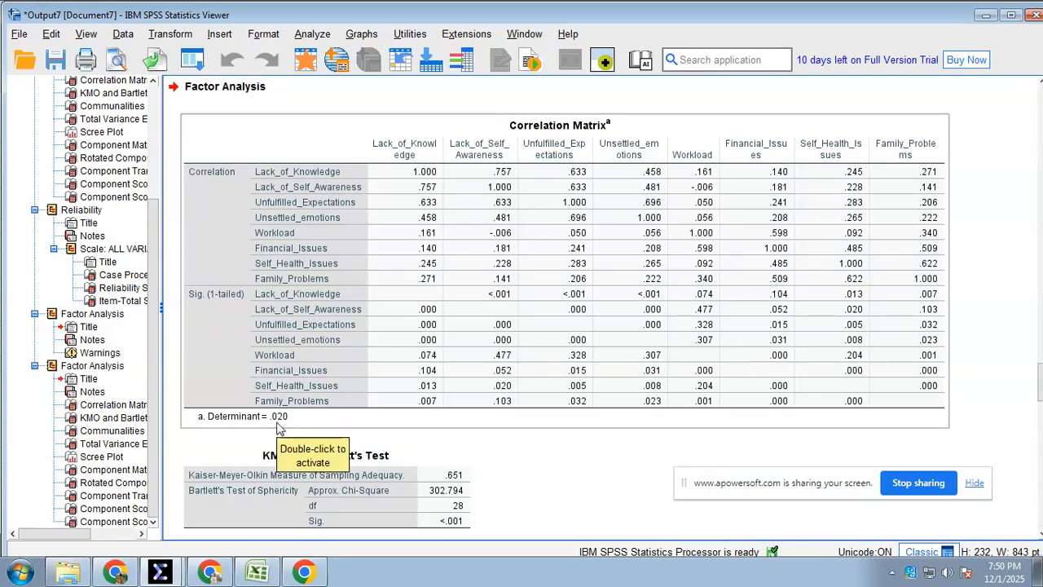
Compare construct 6's determinant, KMO value and p value in the SPSS output with the 82R_Result sheet in Excel
{"action": "left_click", "coordinate": [259, 573]}
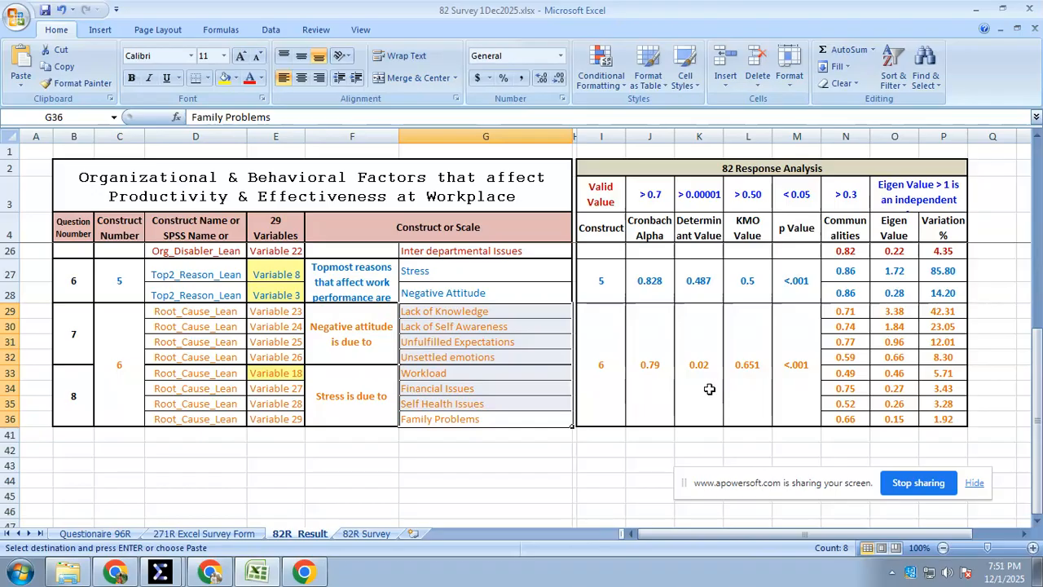
{"action": "left_click", "coordinate": [295, 574]}
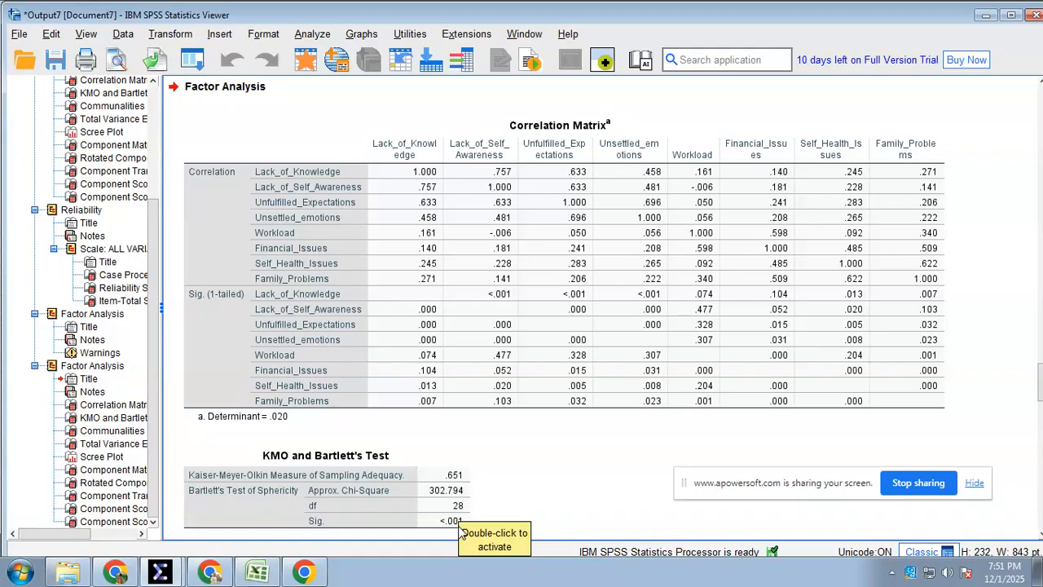
{"action": "left_click", "coordinate": [248, 574]}
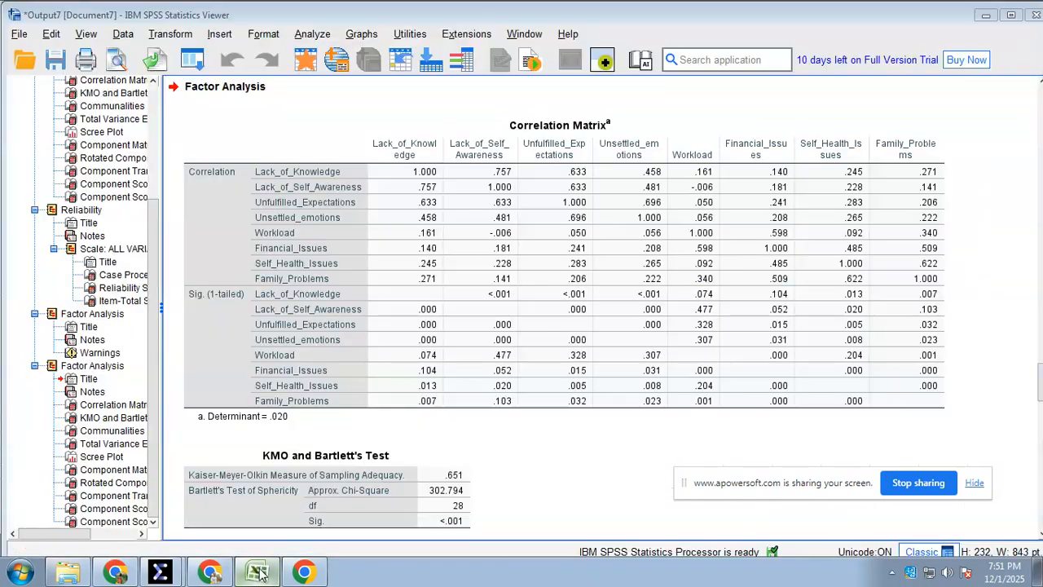
Compare construct 6's Communalities extraction values in the SPSS output with the communalities column on the 82R_Result sheet in Excel
{"action": "left_click", "coordinate": [259, 571]}
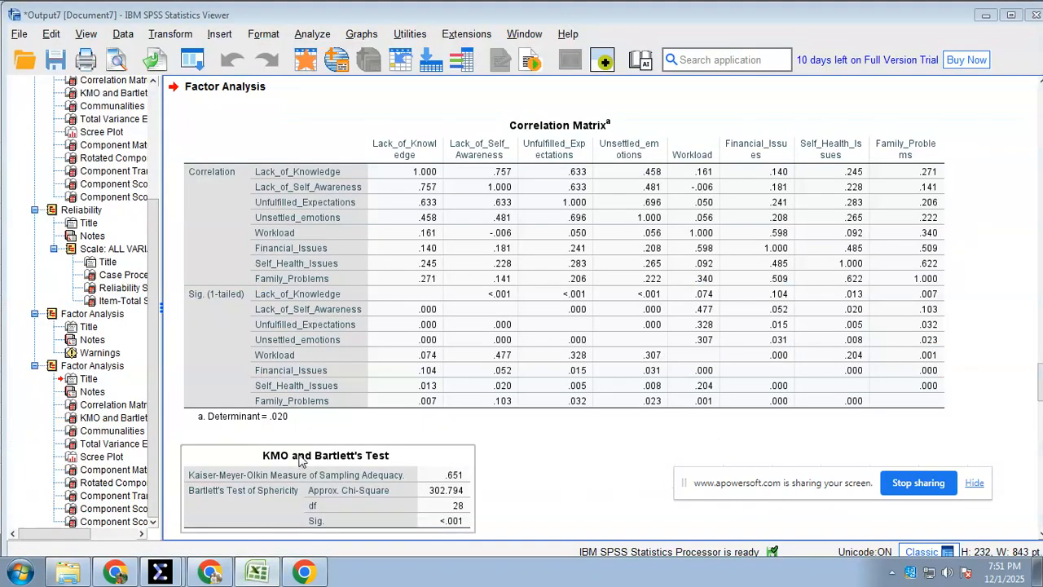
{"action": "scroll", "coordinate": [664, 468], "scroll_direction": "down", "scroll_amount": 5}
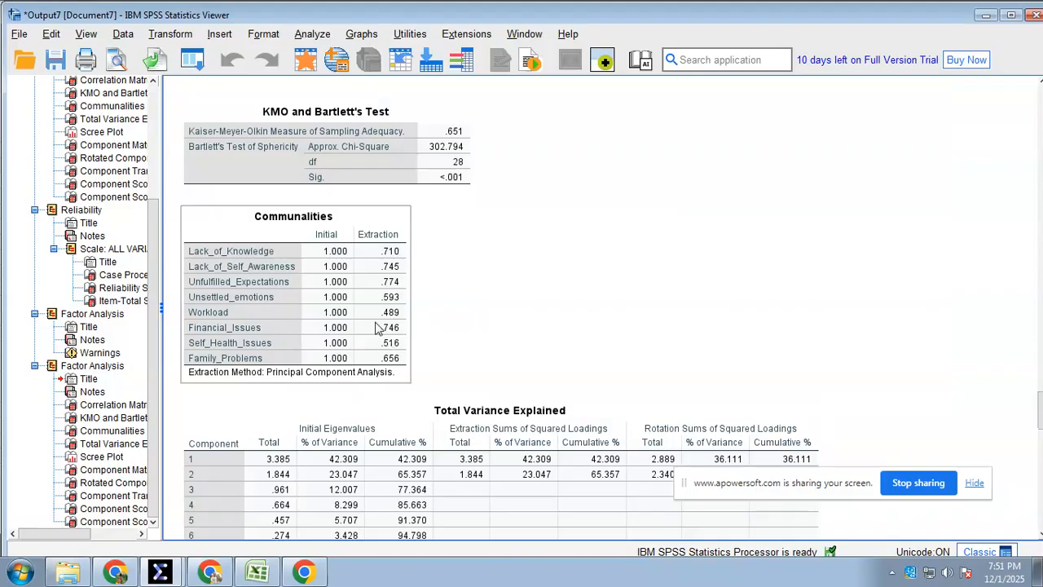
{"action": "left_click", "coordinate": [354, 309]}
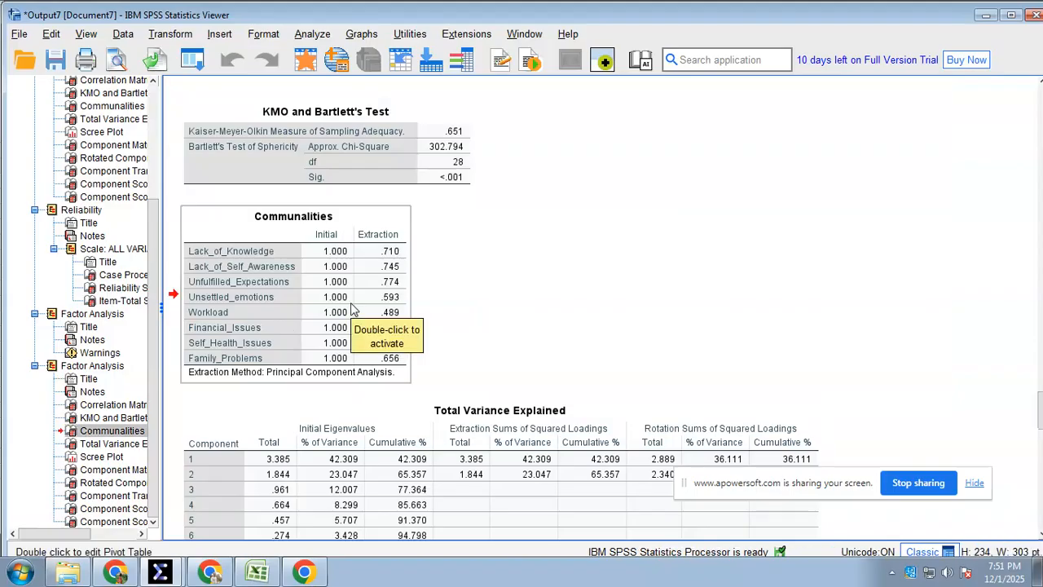
{"action": "right_click", "coordinate": [385, 300]}
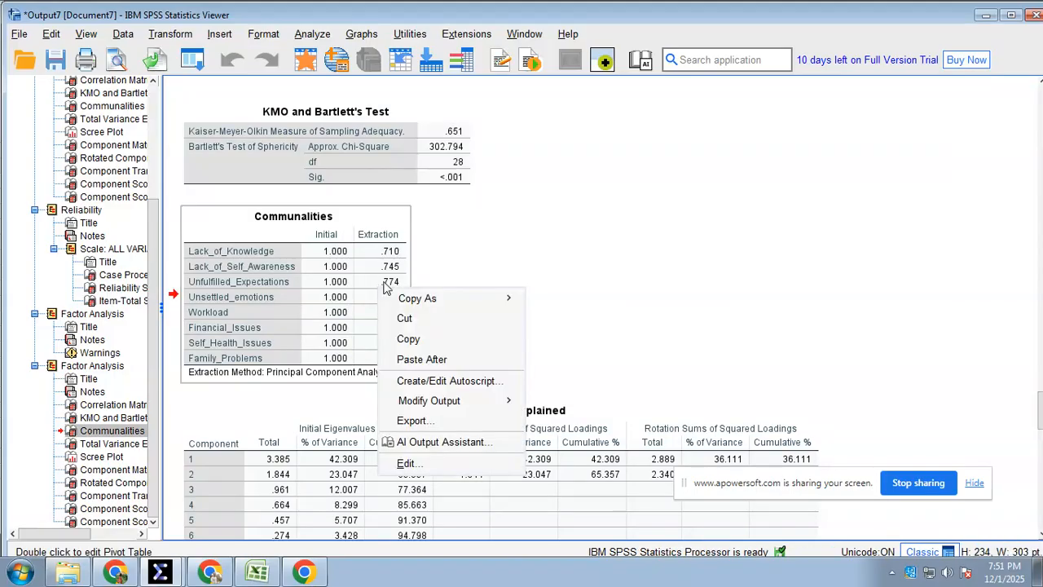
{"action": "left_click", "coordinate": [481, 253]}
{"action": "left_click", "coordinate": [397, 269]}
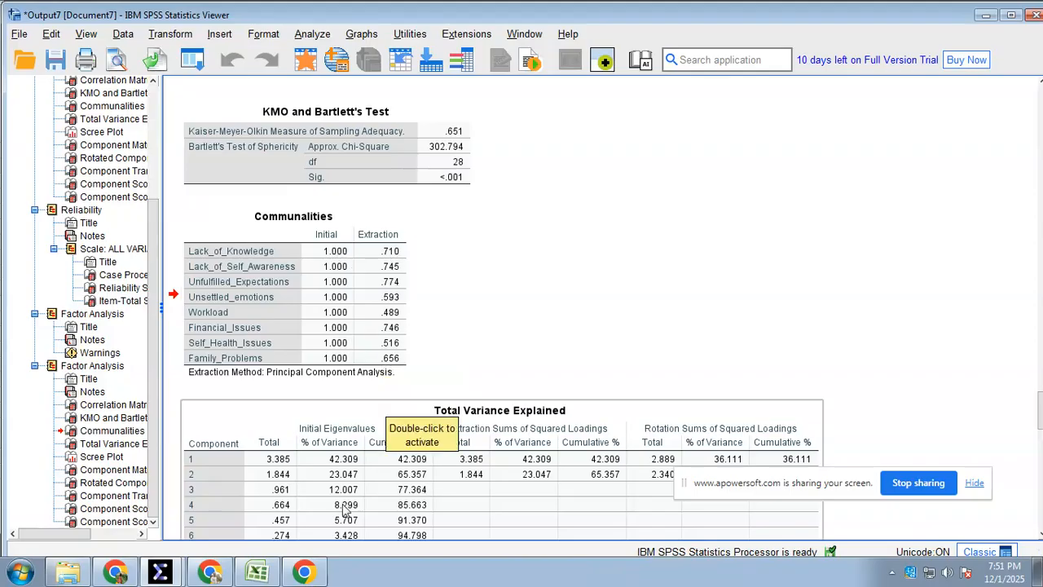
{"action": "left_click", "coordinate": [259, 572]}
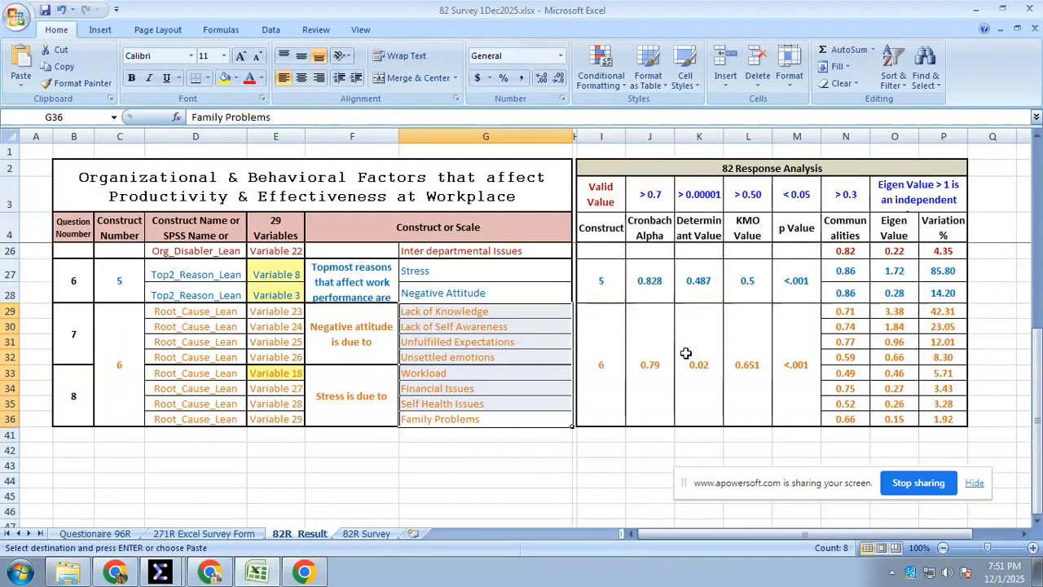
{"action": "left_click", "coordinate": [845, 311]}
{"action": "left_click_drag", "start_coordinate": [847, 311], "coordinate": [842, 412]}
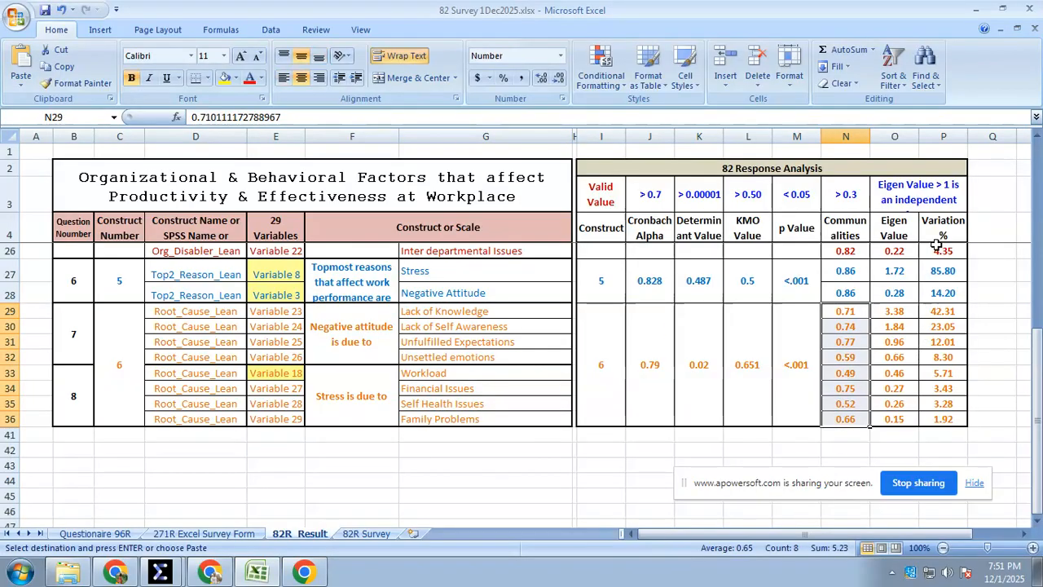
Compare the Total Variance Explained initial eigenvalues and % of Variance in SPSS with construct 6's Eigen Value and Variation % columns in Excel
{"action": "left_click", "coordinate": [258, 570]}
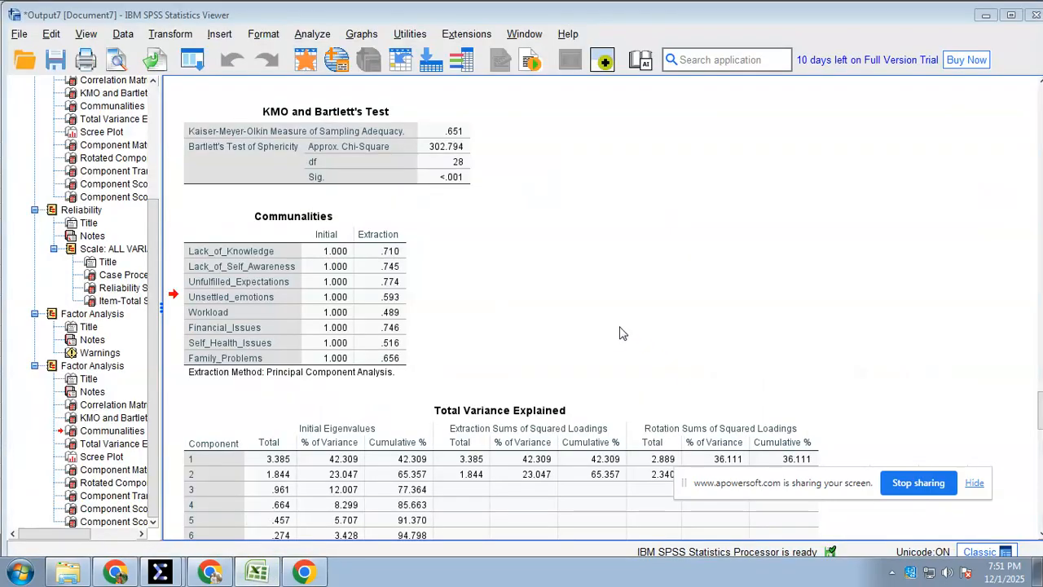
{"action": "left_click", "coordinate": [368, 489]}
{"action": "scroll", "coordinate": [342, 326], "scroll_direction": "down", "scroll_amount": 5}
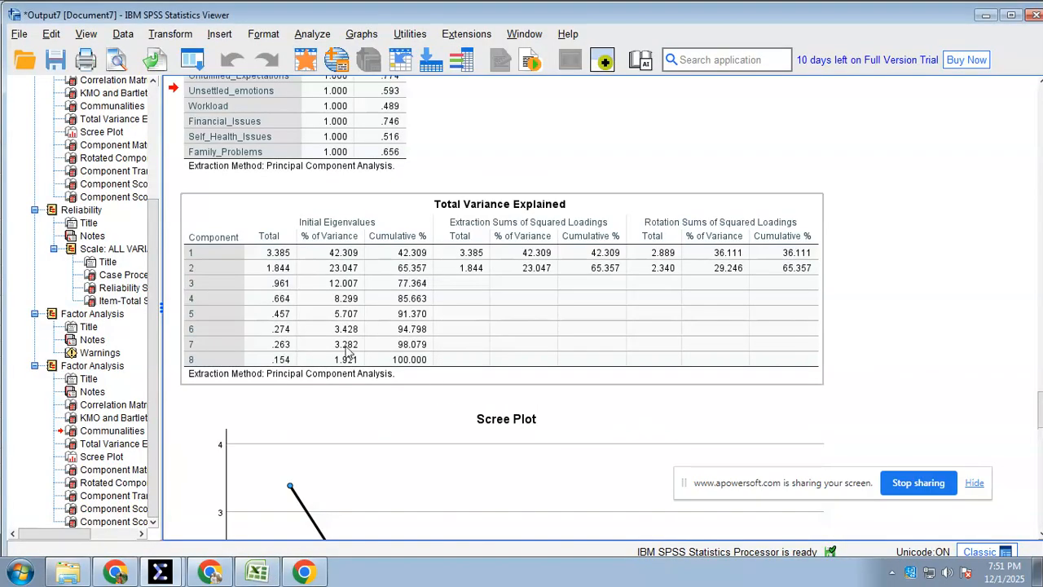
{"action": "right_click", "coordinate": [333, 300]}
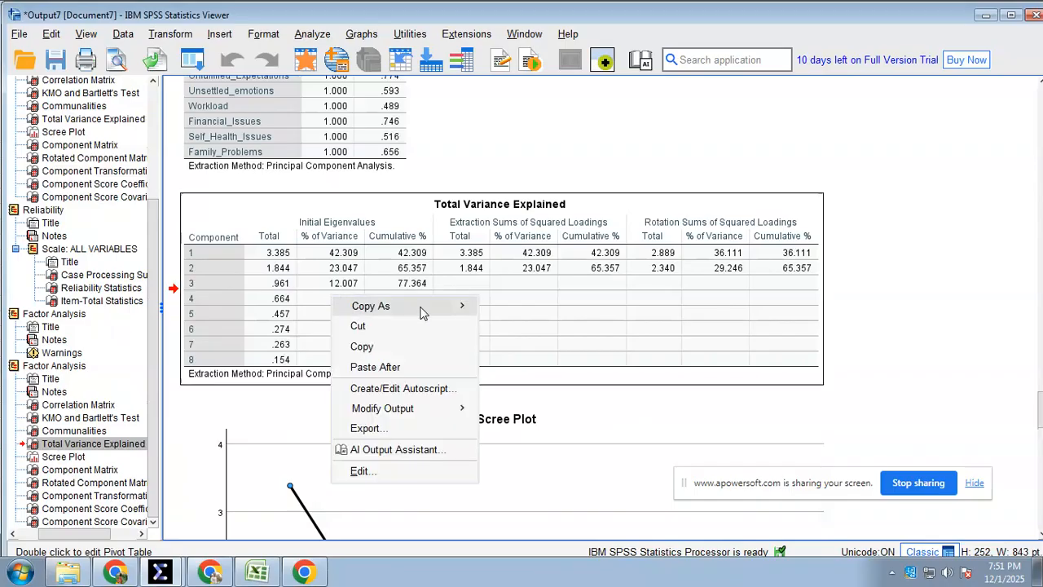
{"action": "mouse_move", "coordinate": [444, 306]}
{"action": "left_click", "coordinate": [537, 310]}
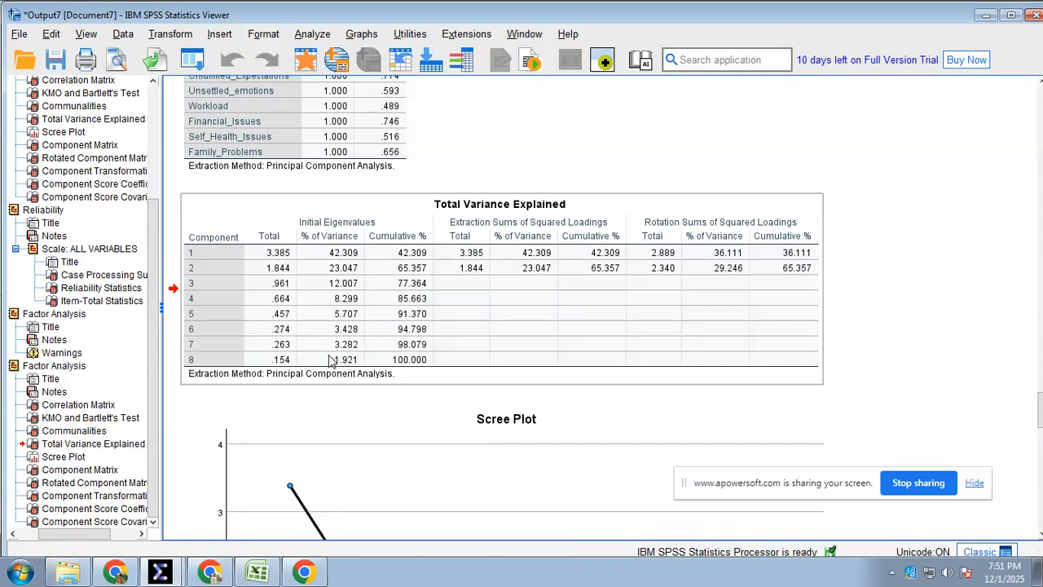
{"action": "left_click", "coordinate": [268, 573]}
{"action": "left_click", "coordinate": [894, 315]}
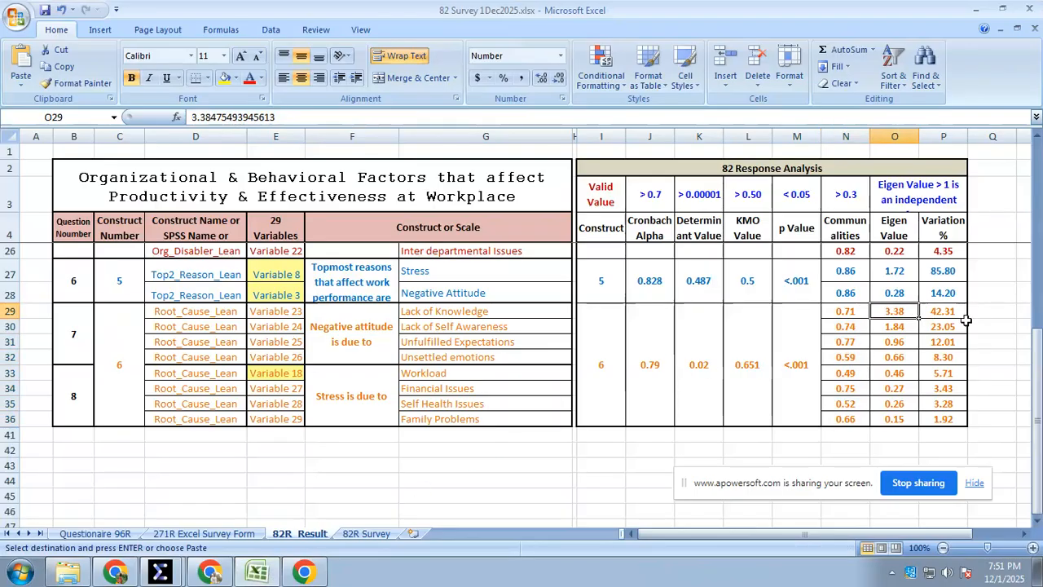
{"action": "left_click", "coordinate": [951, 313]}
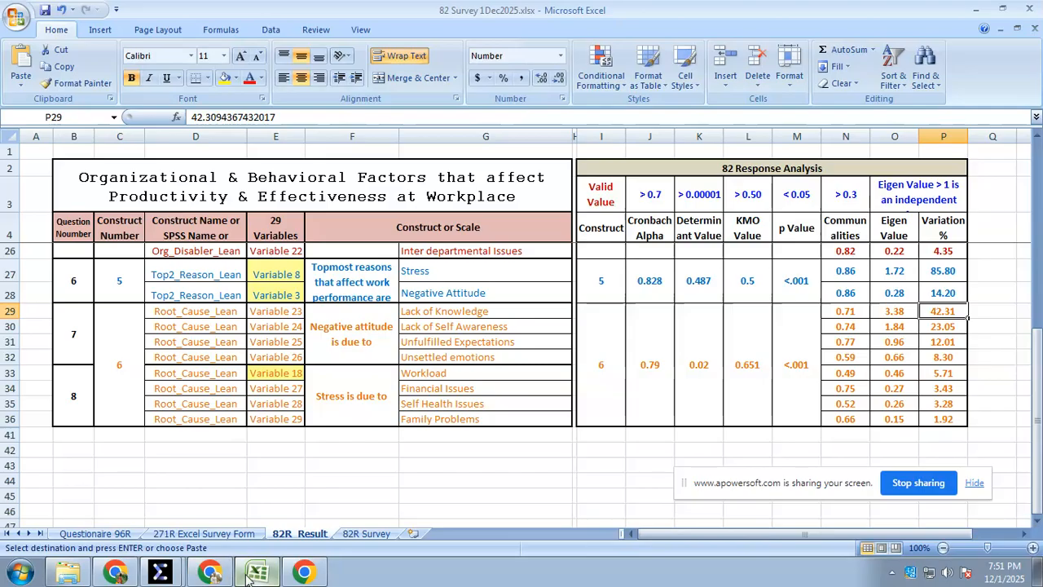
{"action": "left_click", "coordinate": [210, 573]}
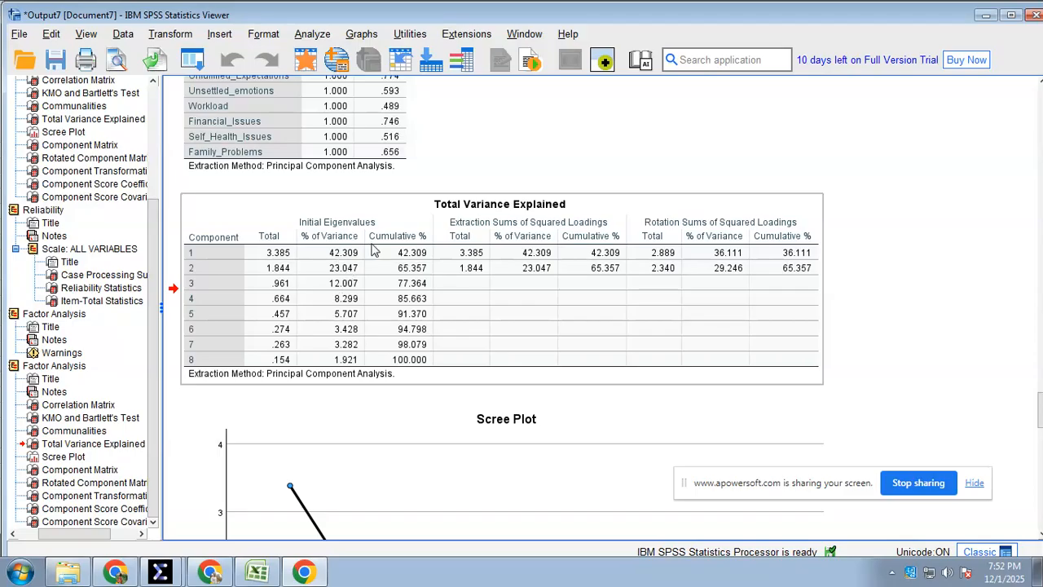
{"action": "left_click", "coordinate": [458, 384]}
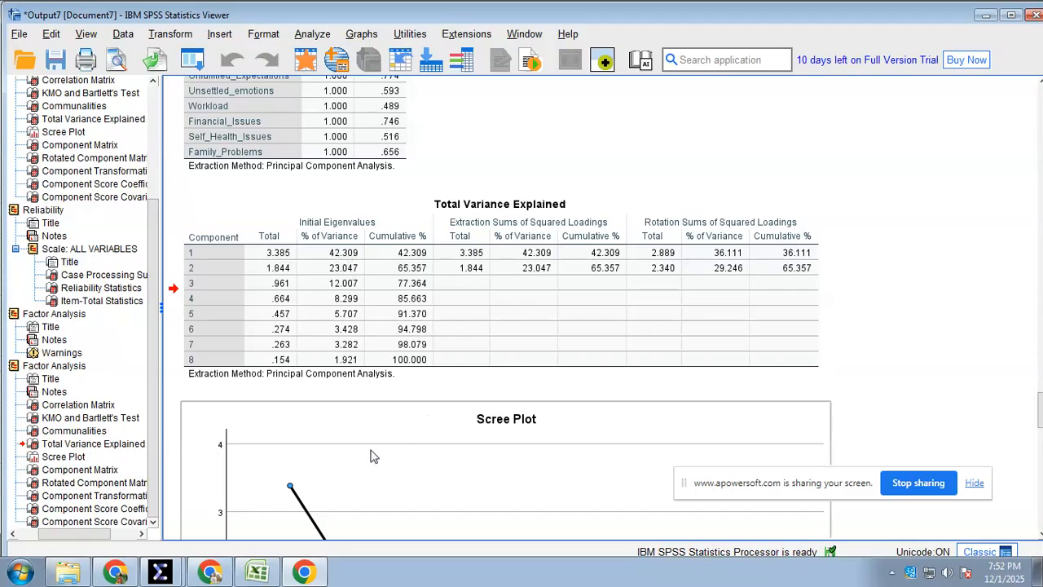
Review the construct names, variables and analysis results for constructs 1 to 6 on the 82R_Result sheet in Excel
{"action": "left_click", "coordinate": [257, 574]}
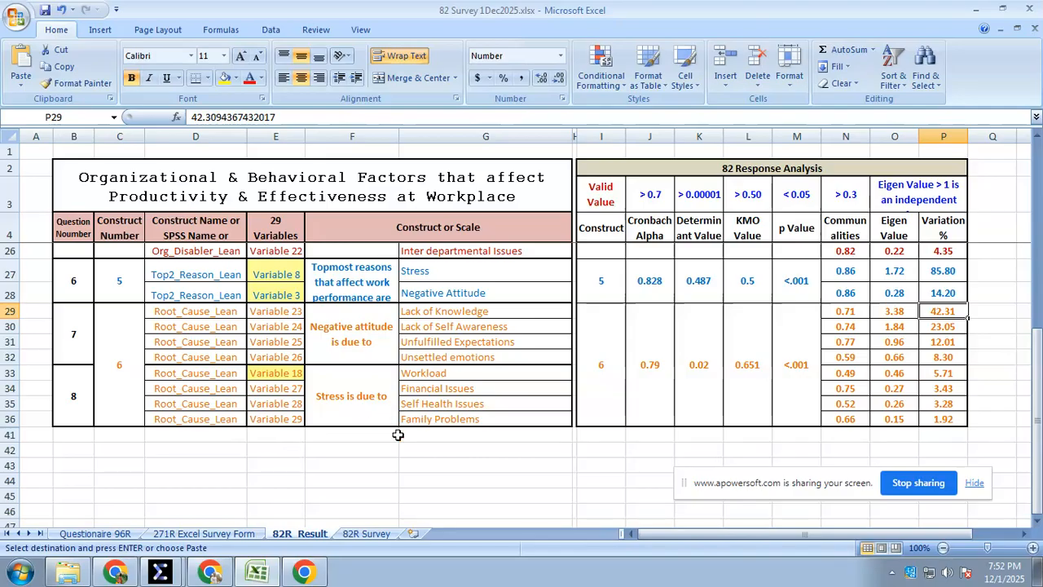
{"action": "scroll", "coordinate": [460, 386], "scroll_direction": "up", "scroll_amount": 7}
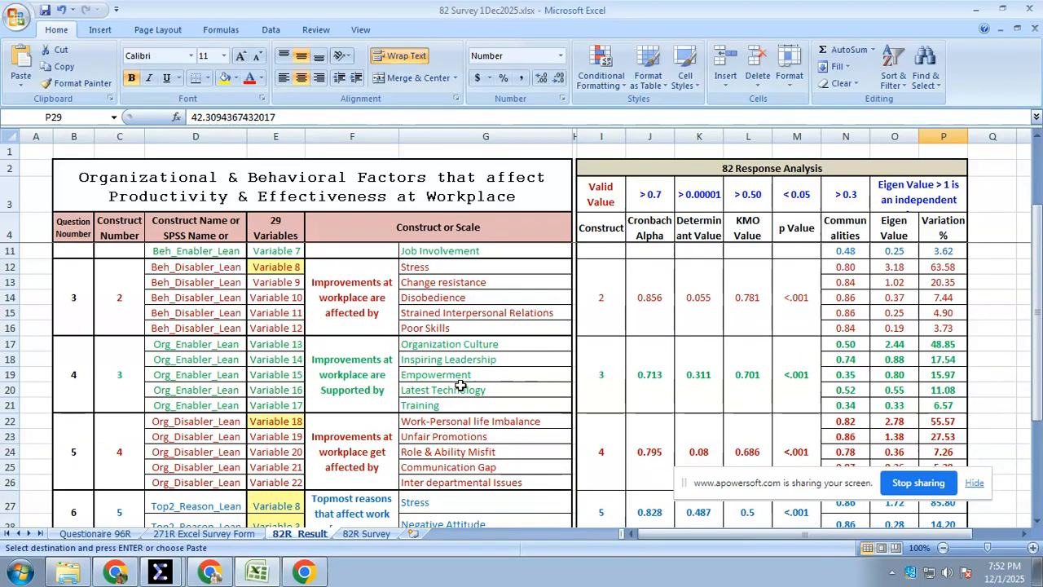
{"action": "scroll", "coordinate": [460, 386], "scroll_direction": "down", "scroll_amount": 6}
{"action": "scroll", "coordinate": [815, 440], "scroll_direction": "up", "scroll_amount": 6}
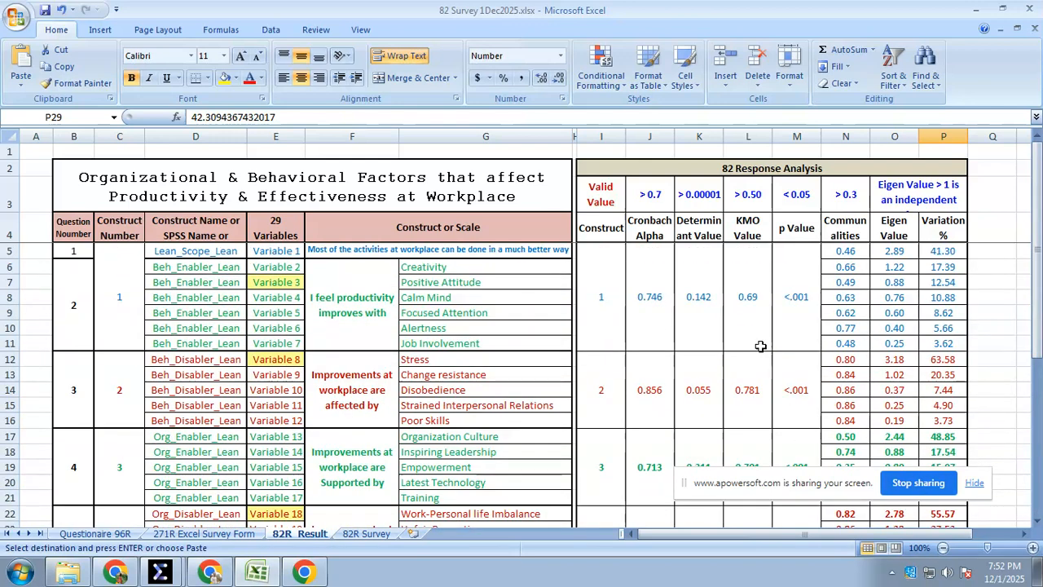
{"action": "left_click", "coordinate": [124, 313]}
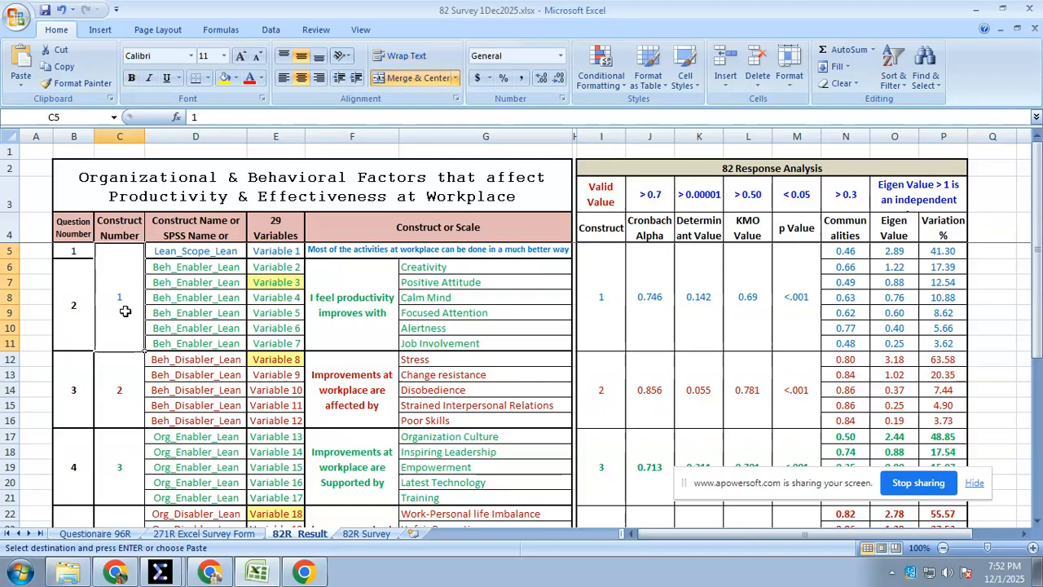
{"action": "left_click", "coordinate": [202, 308]}
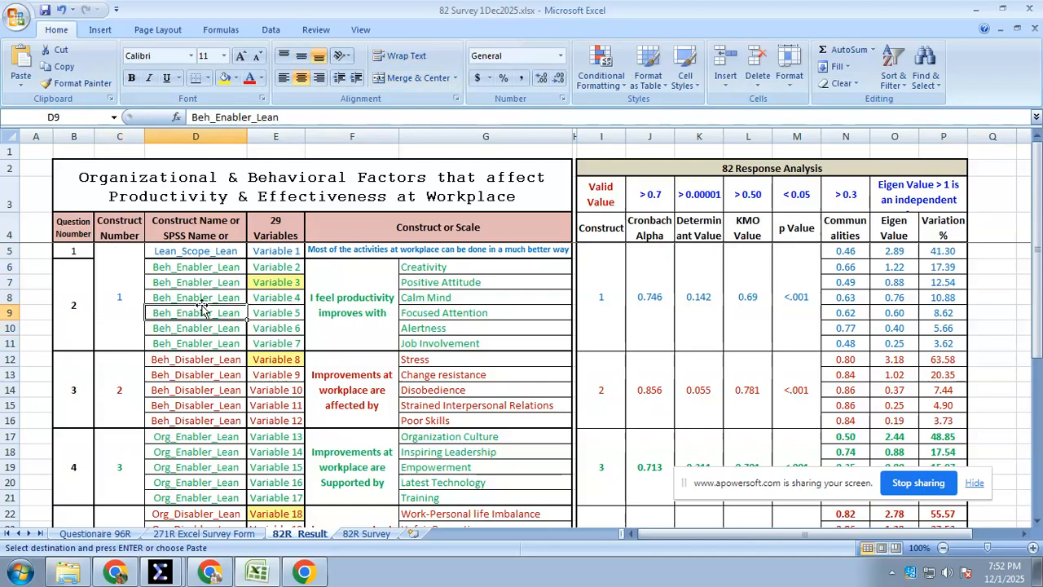
{"action": "scroll", "coordinate": [208, 311], "scroll_direction": "down", "scroll_amount": 10}
{"action": "scroll", "coordinate": [204, 302], "scroll_direction": "up", "scroll_amount": 2}
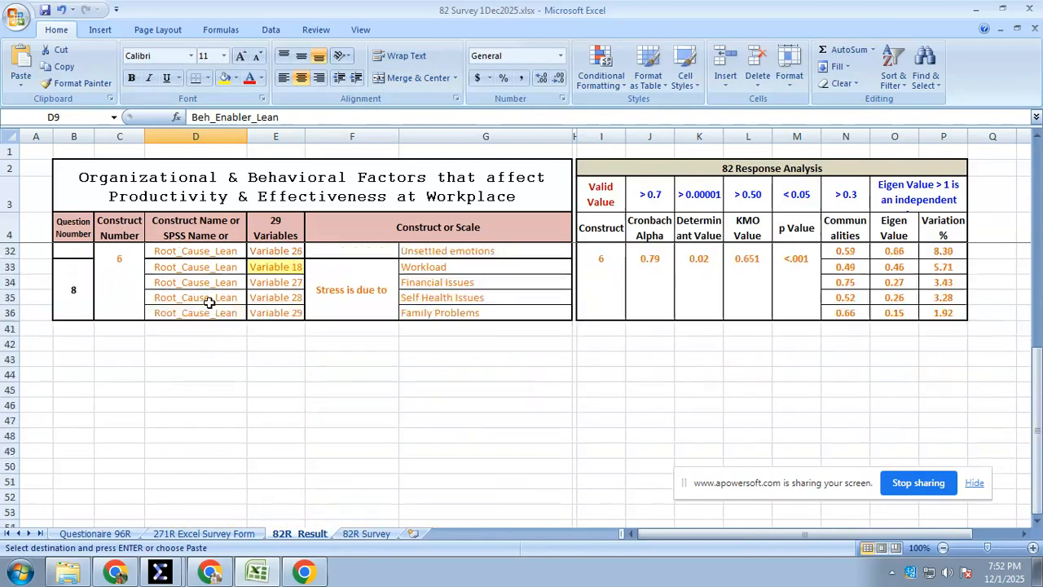
{"action": "left_click", "coordinate": [199, 331]}
{"action": "scroll", "coordinate": [204, 359], "scroll_direction": "up", "scroll_amount": 6}
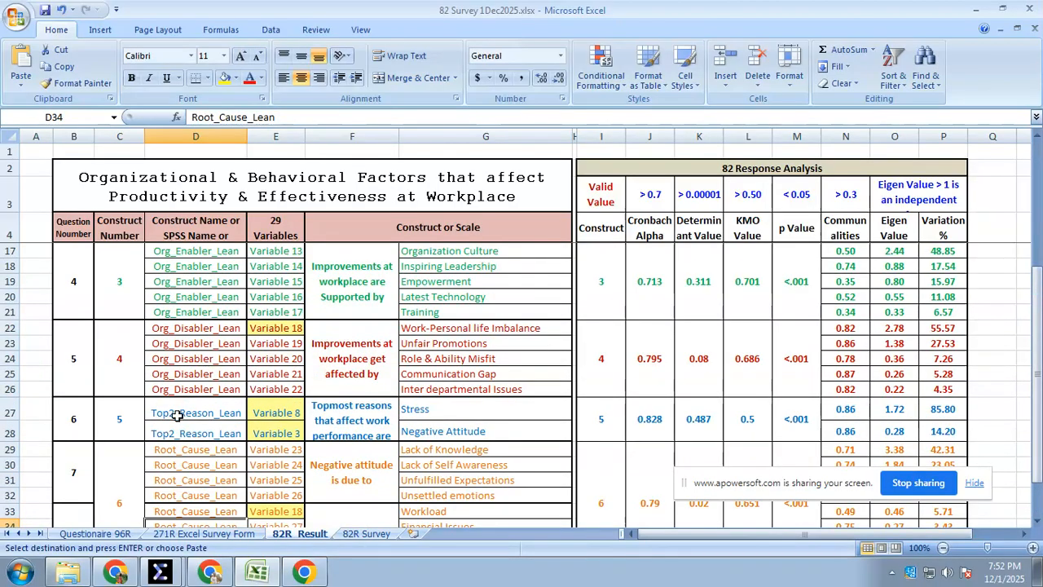
{"action": "left_click", "coordinate": [184, 449]}
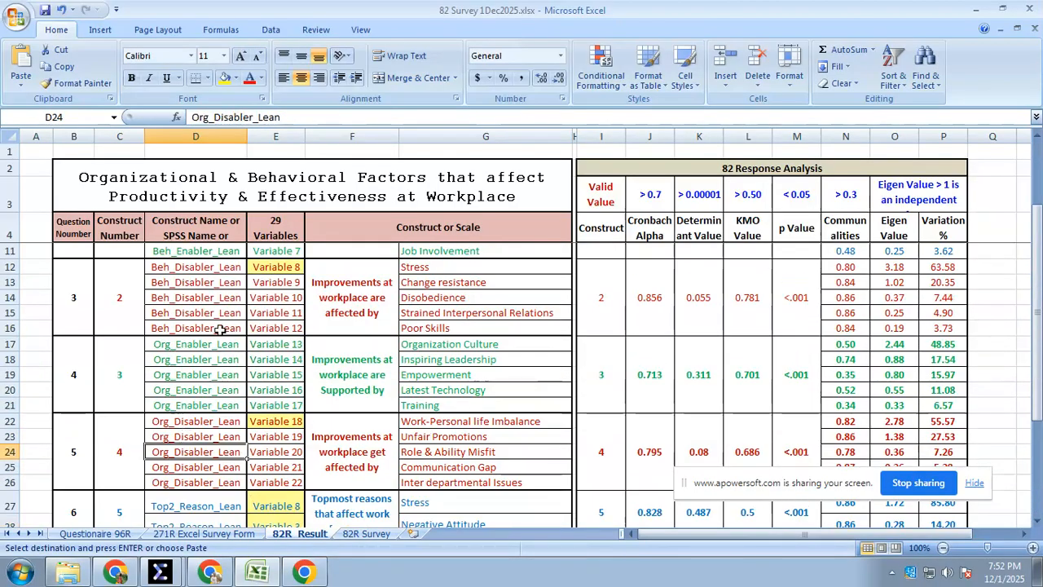
{"action": "scroll", "coordinate": [214, 339], "scroll_direction": "up", "scroll_amount": 2}
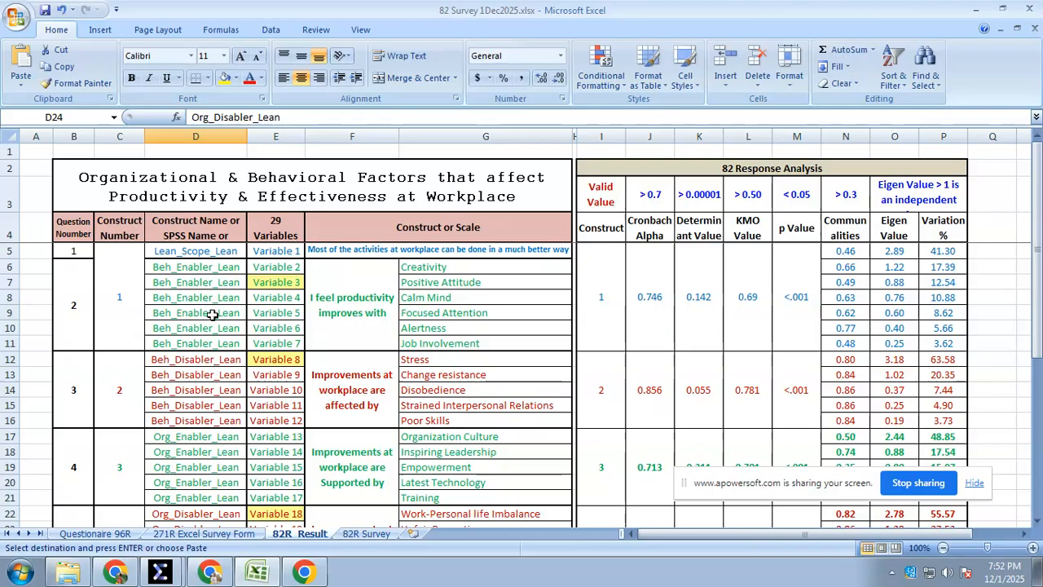
{"action": "scroll", "coordinate": [875, 390], "scroll_direction": "down", "scroll_amount": 4}
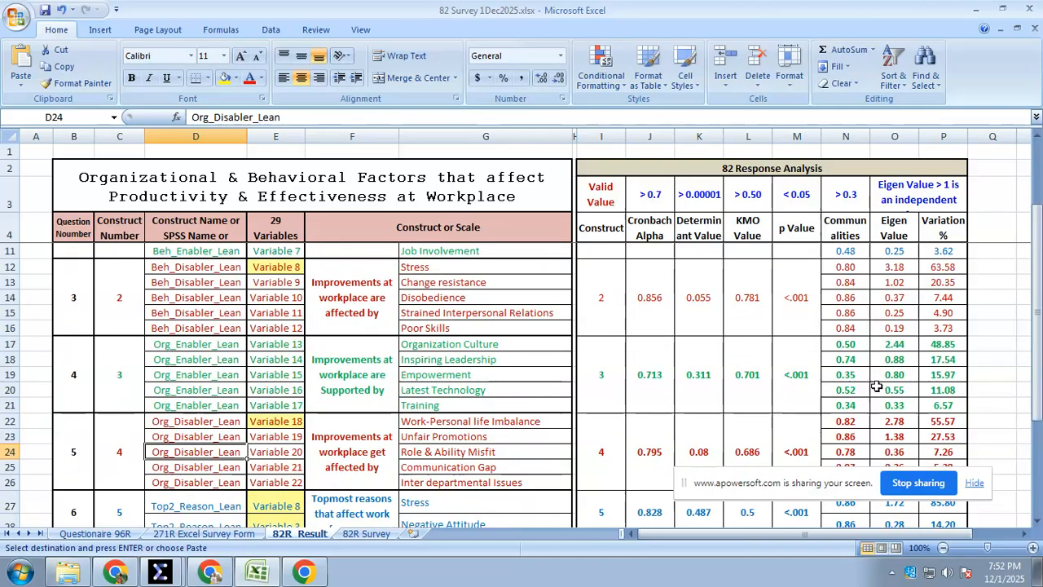
Save the 82 Survey 1Dec2025.xlsx workbook and switch to the Chrome window with the New Tab page
{"action": "left_click", "coordinate": [45, 11]}
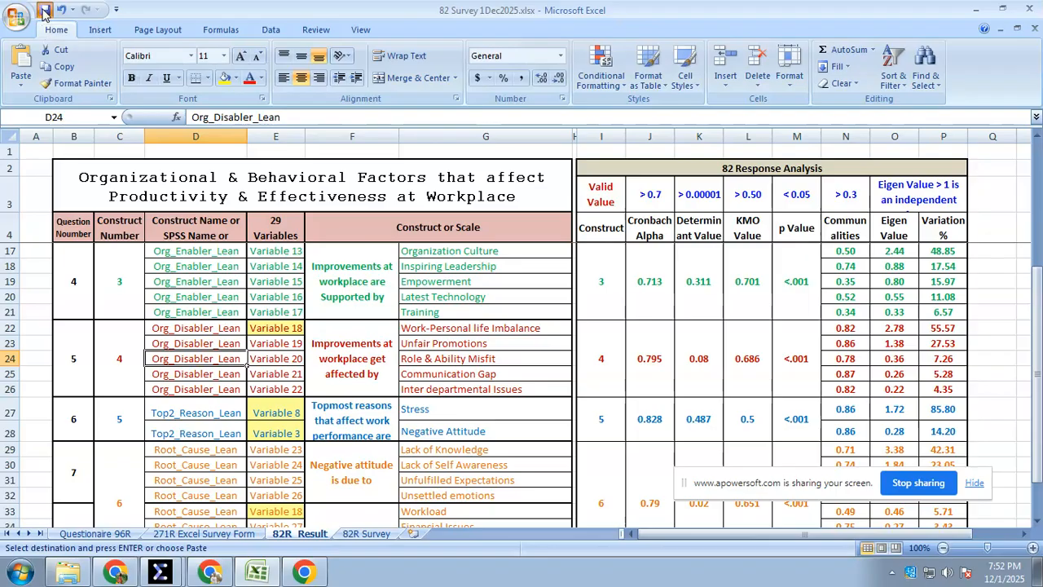
{"action": "left_click", "coordinate": [305, 575]}
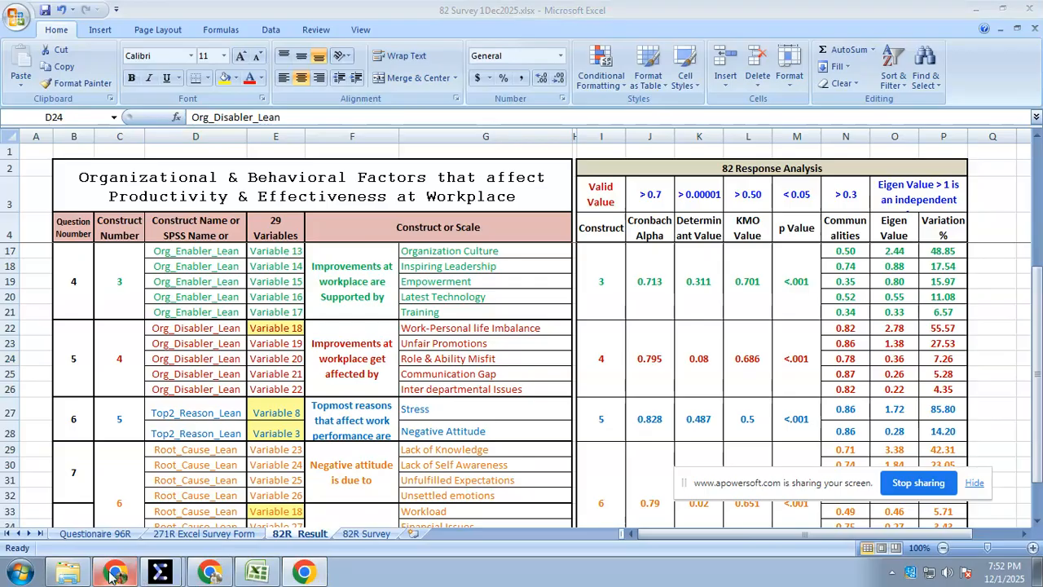
{"action": "left_click", "coordinate": [211, 573]}
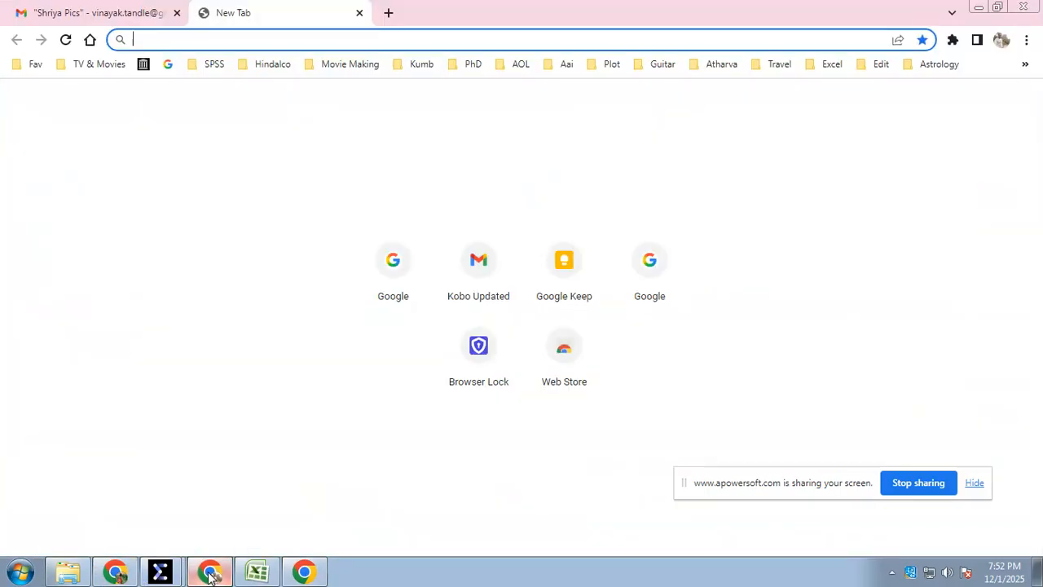